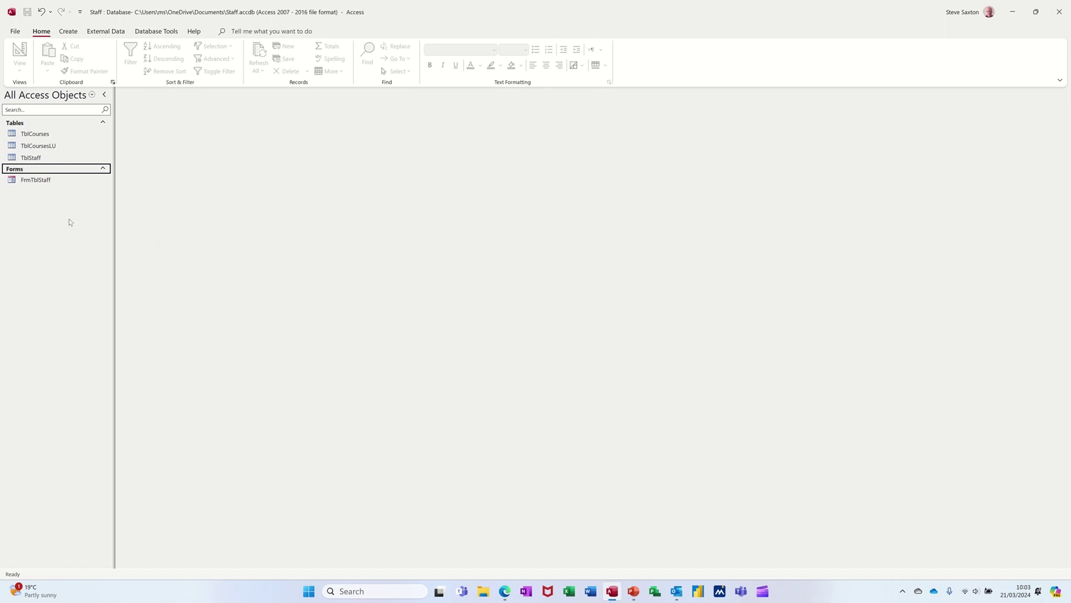
- Open TblCourses and inspect a record's StaffID staff lookup list without changing it
double_click(37, 135)
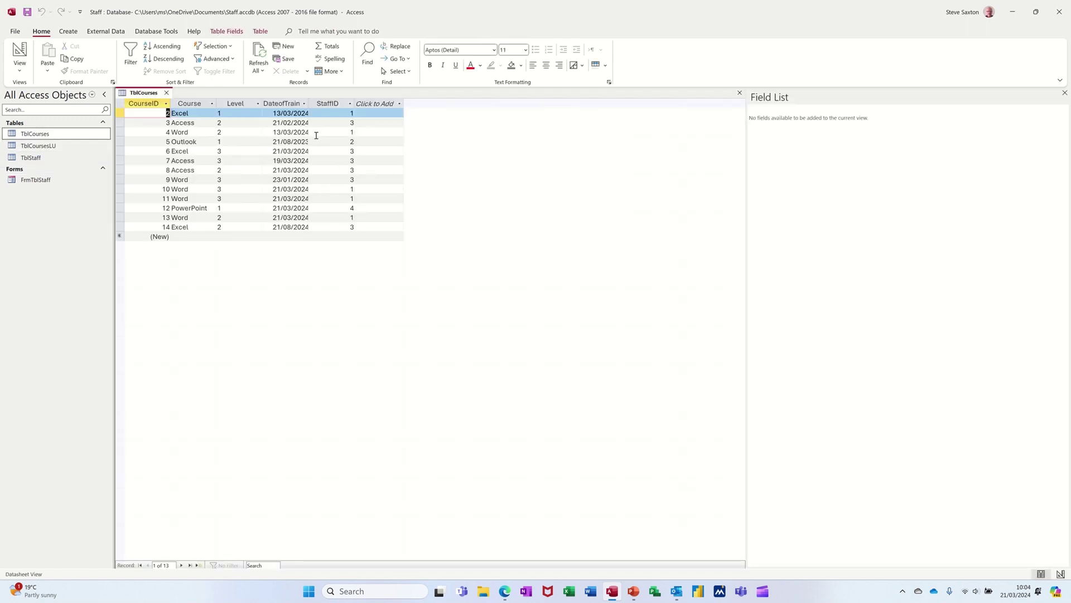
click(330, 123)
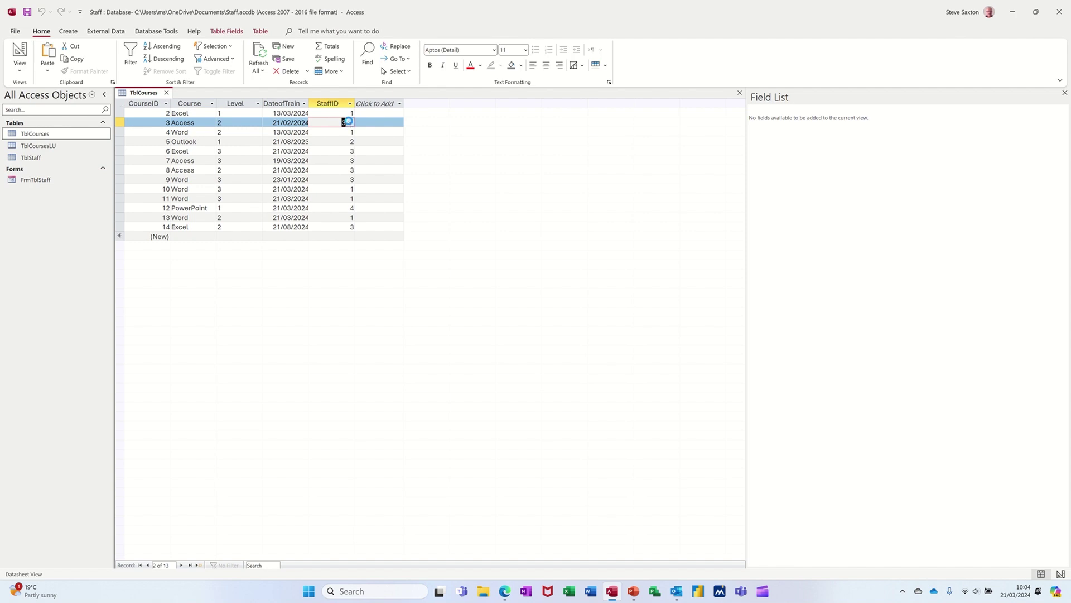
click(349, 122)
click(349, 122)
click(166, 93)
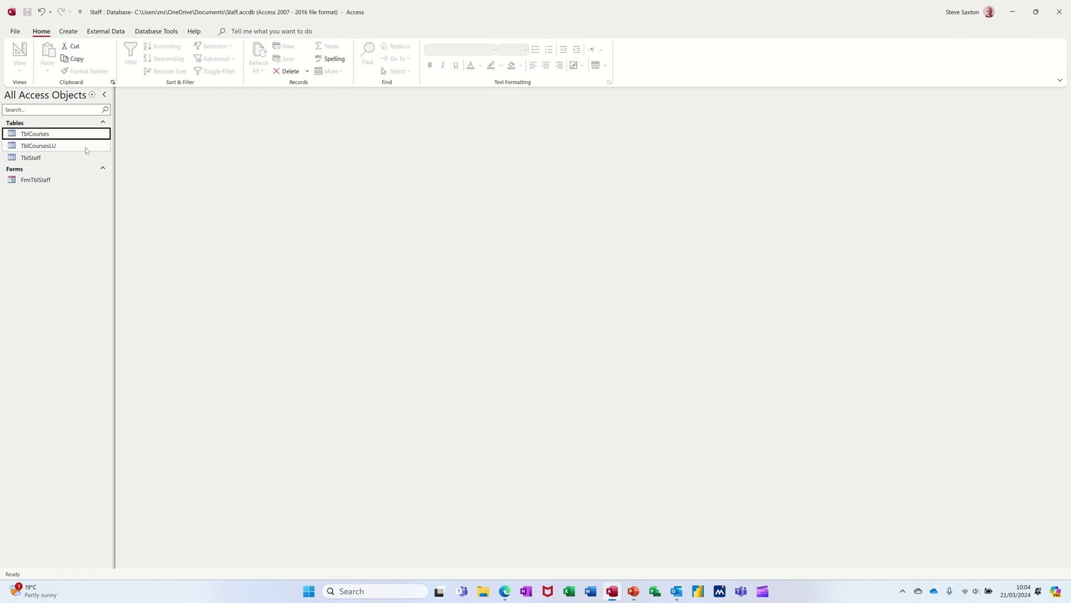
- Review the records in the TblCoursesLU and TblStaff tables
double_click(48, 149)
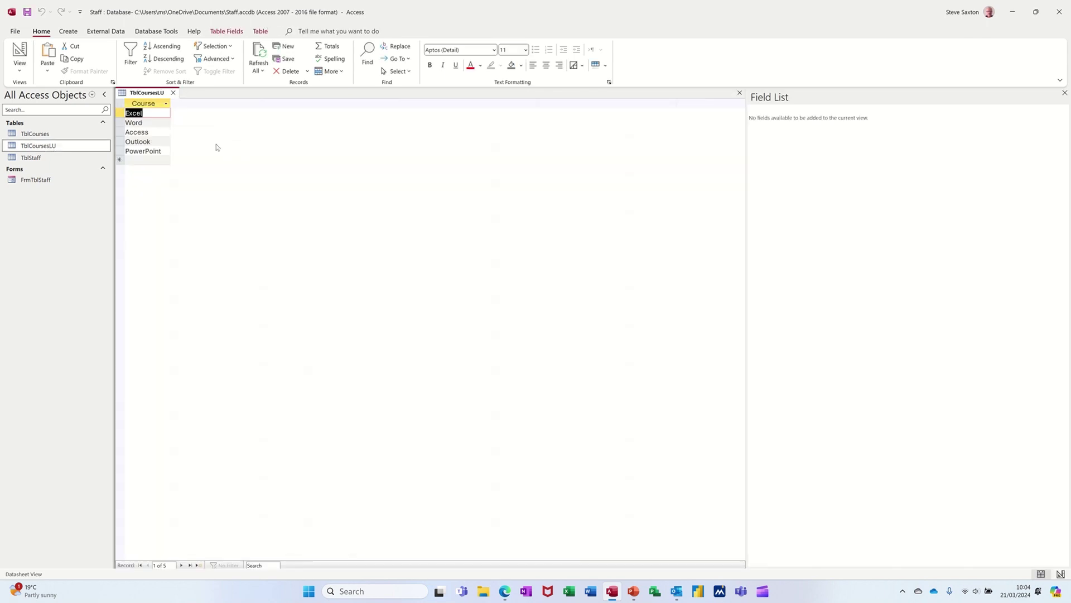
click(173, 93)
click(56, 158)
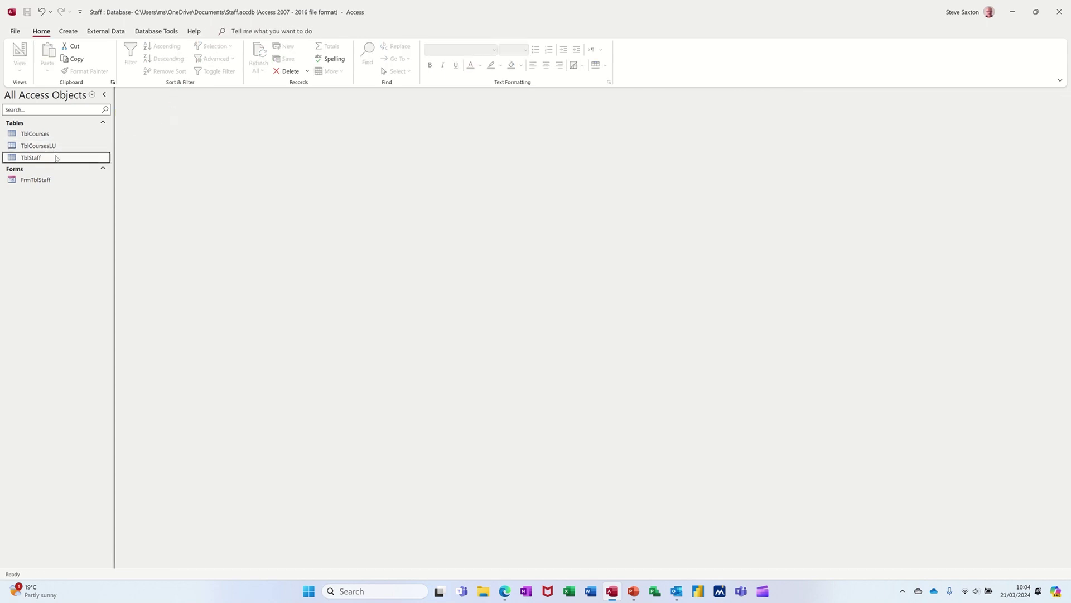
double_click(56, 158)
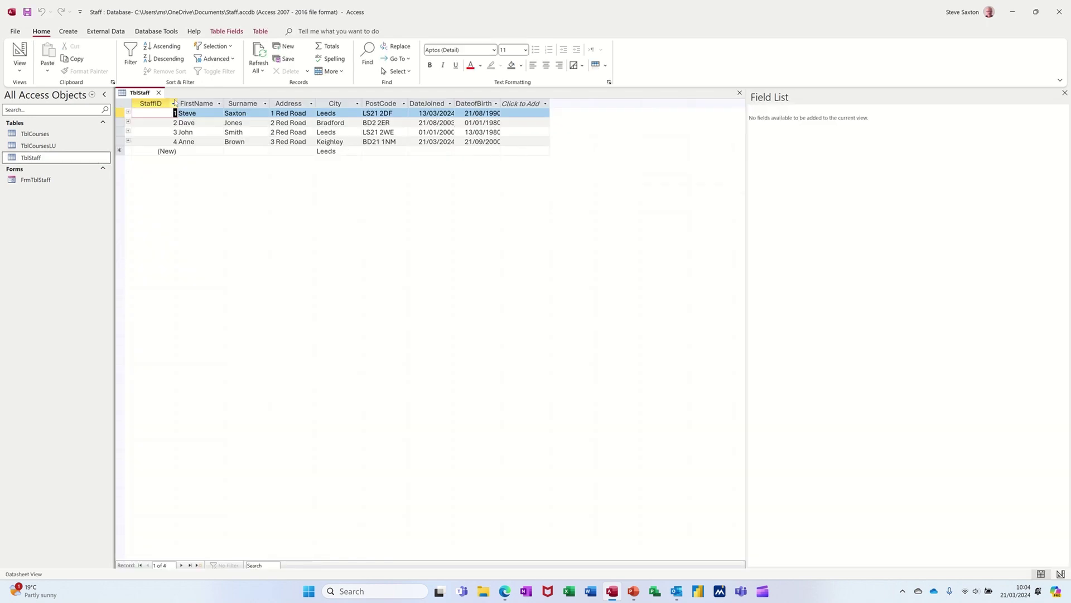
click(159, 94)
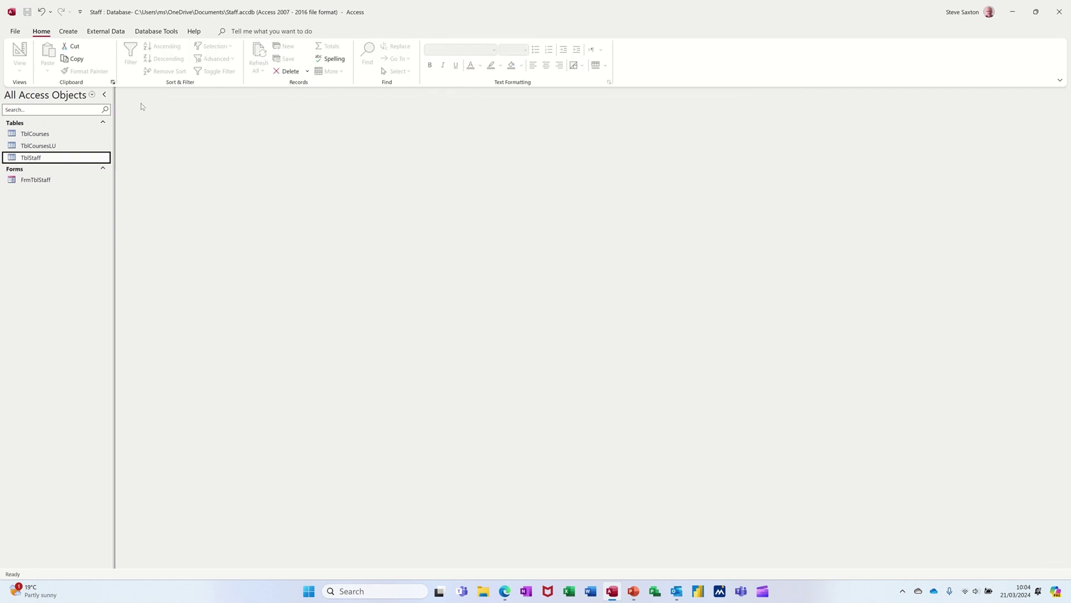
- Page through the FrmTblStaff form's records to a new blank one, then back to the first
double_click(34, 181)
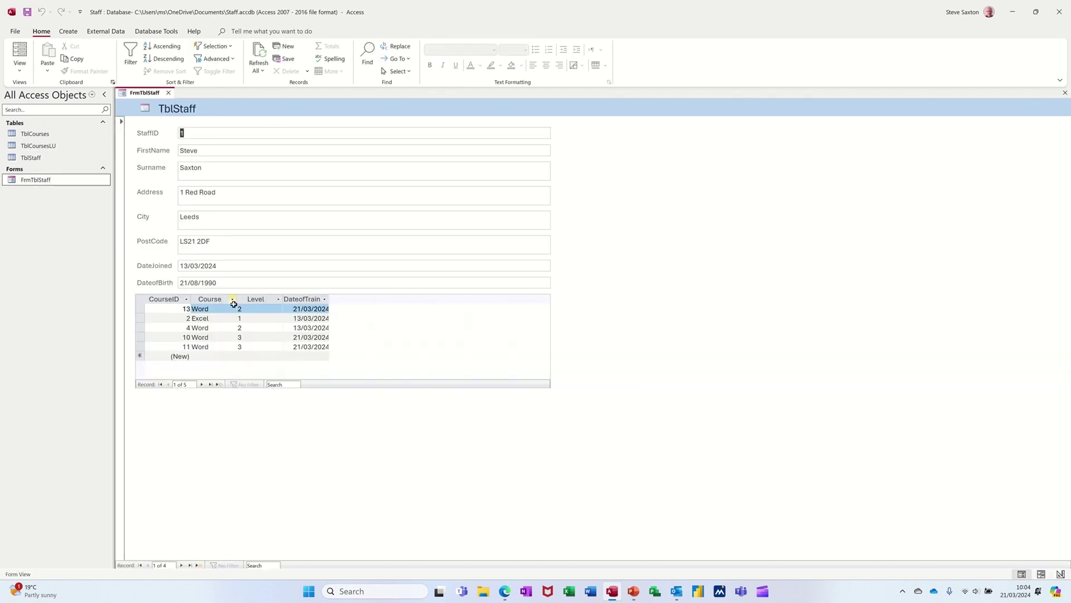
click(182, 565)
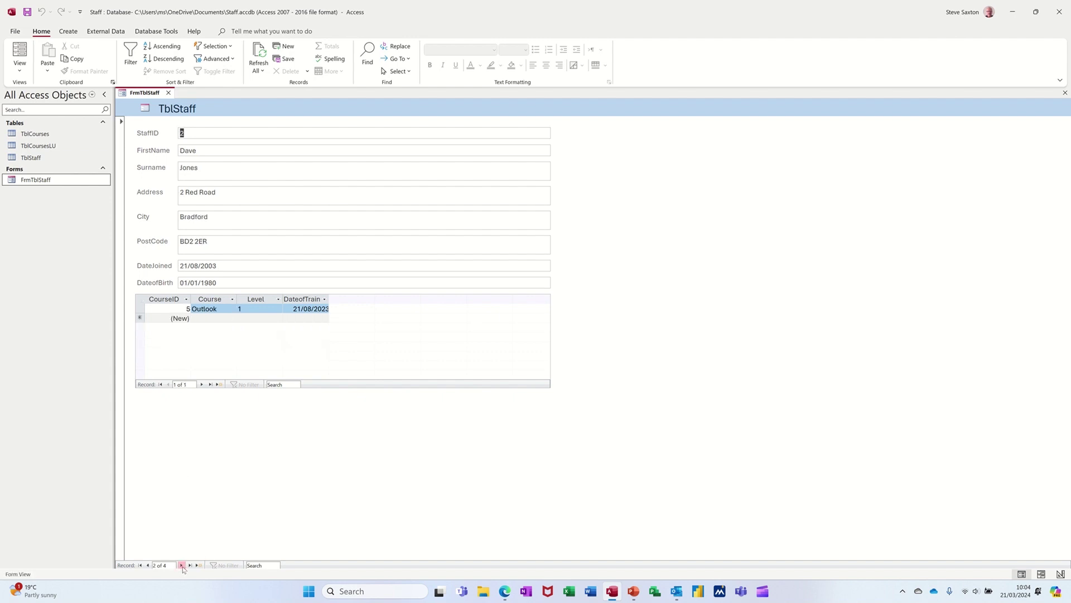
click(182, 566)
click(182, 565)
click(182, 566)
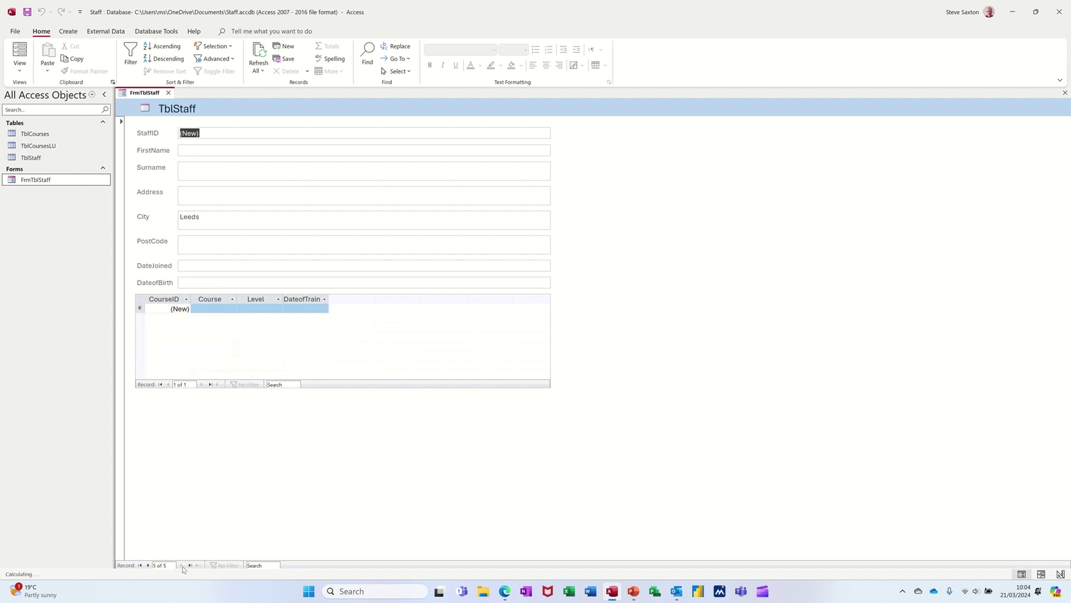
click(140, 565)
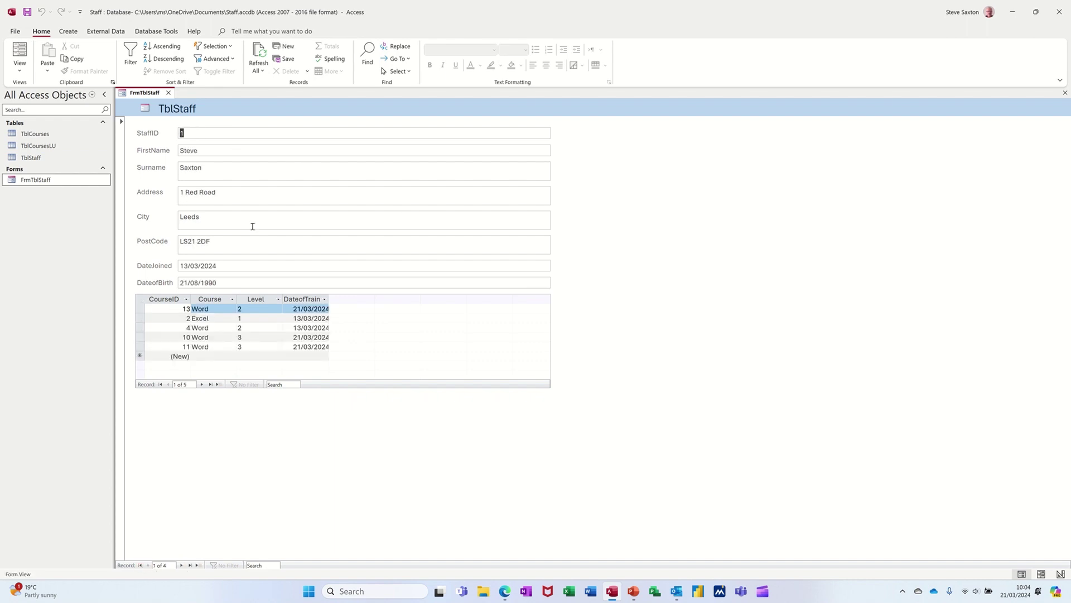
click(169, 93)
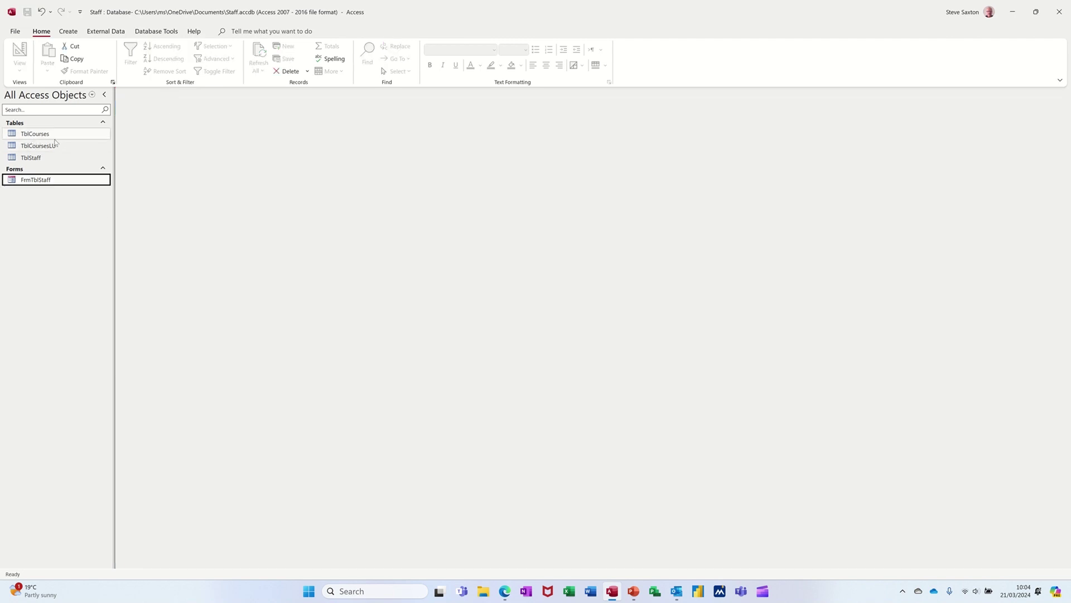
- View the one-to-many StaffID relationship between TblStaff and TblCourses
click(158, 31)
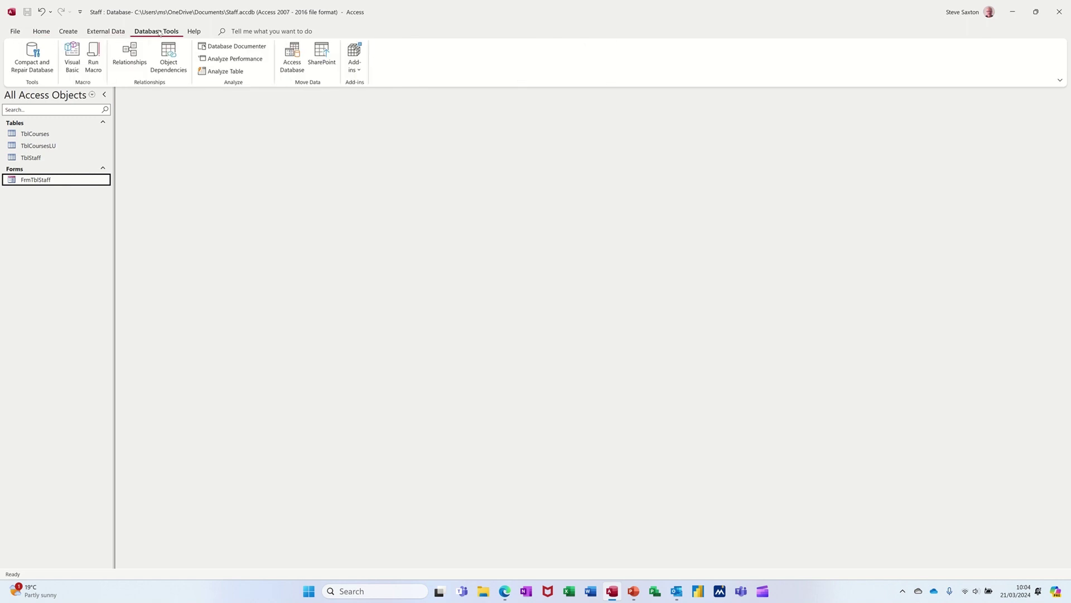
click(130, 54)
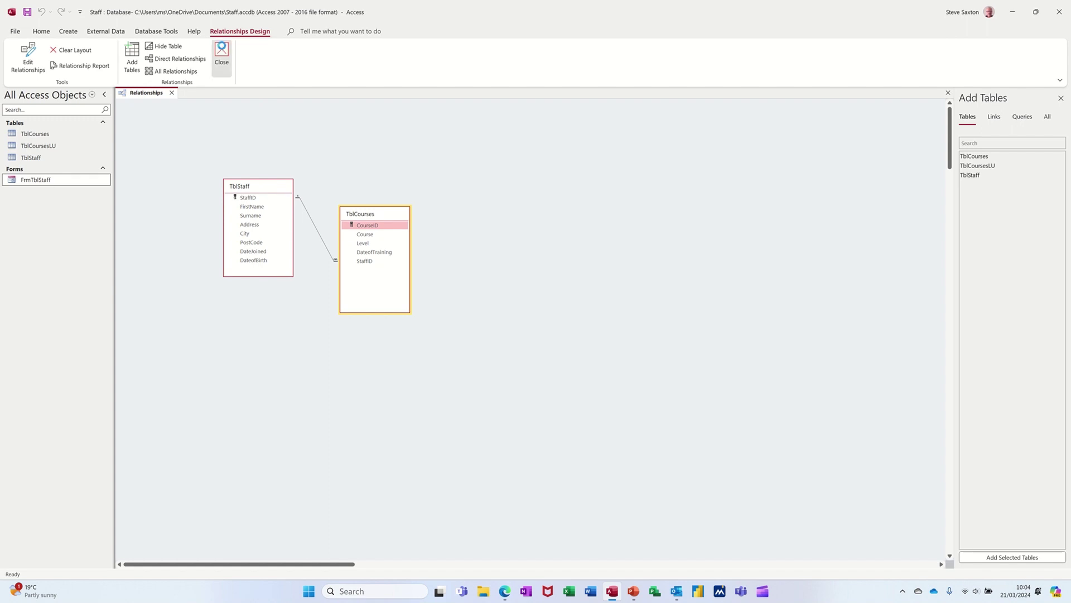
click(222, 49)
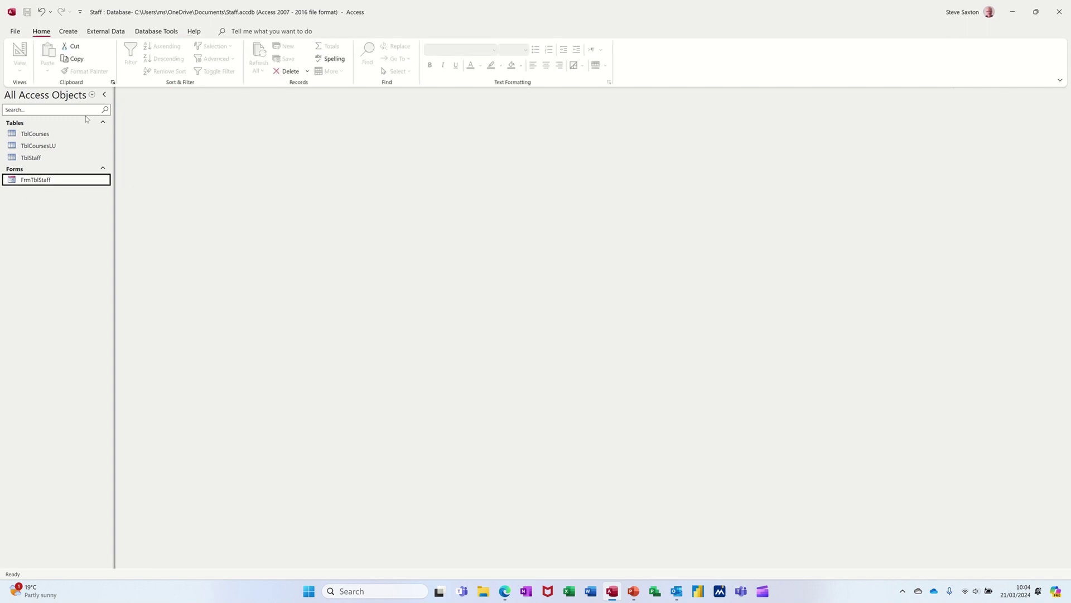
- Start a new design-view query with the TblCourses and TblStaff field lists added and arranged
click(67, 32)
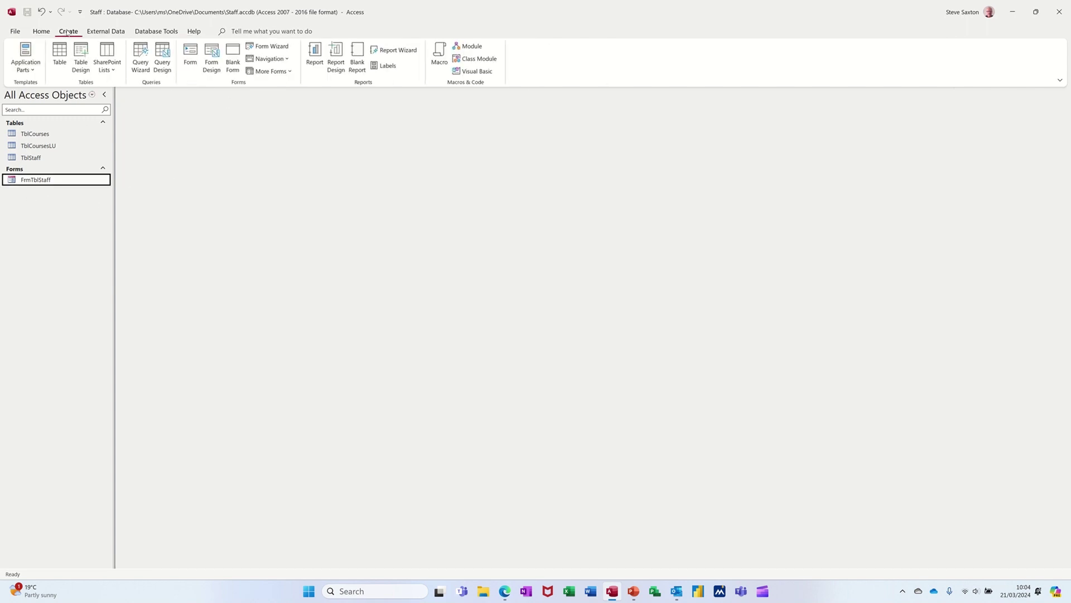
click(166, 53)
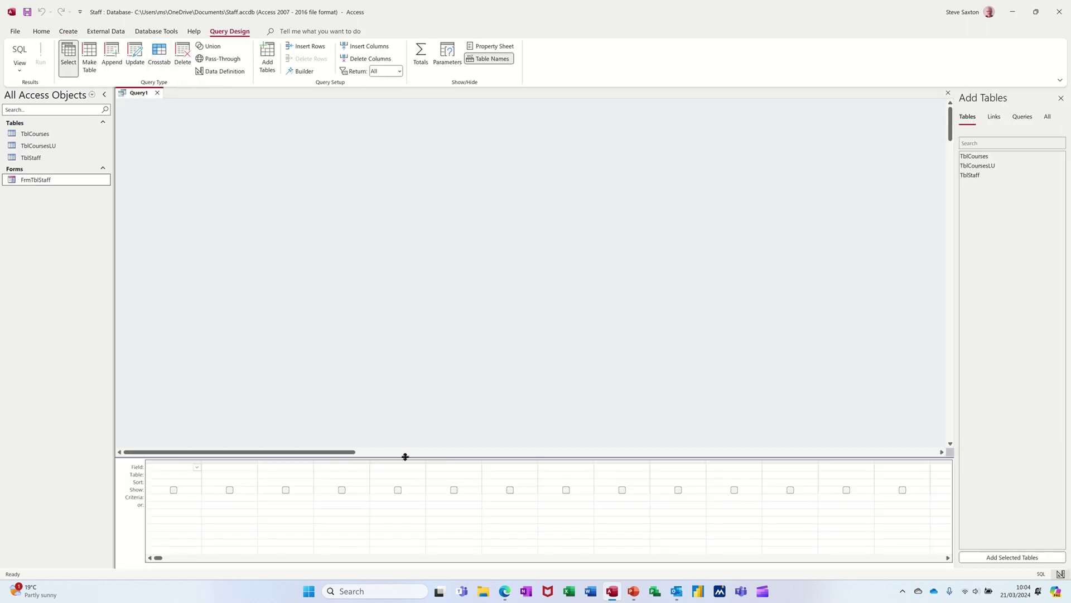
drag(404, 454, 404, 404)
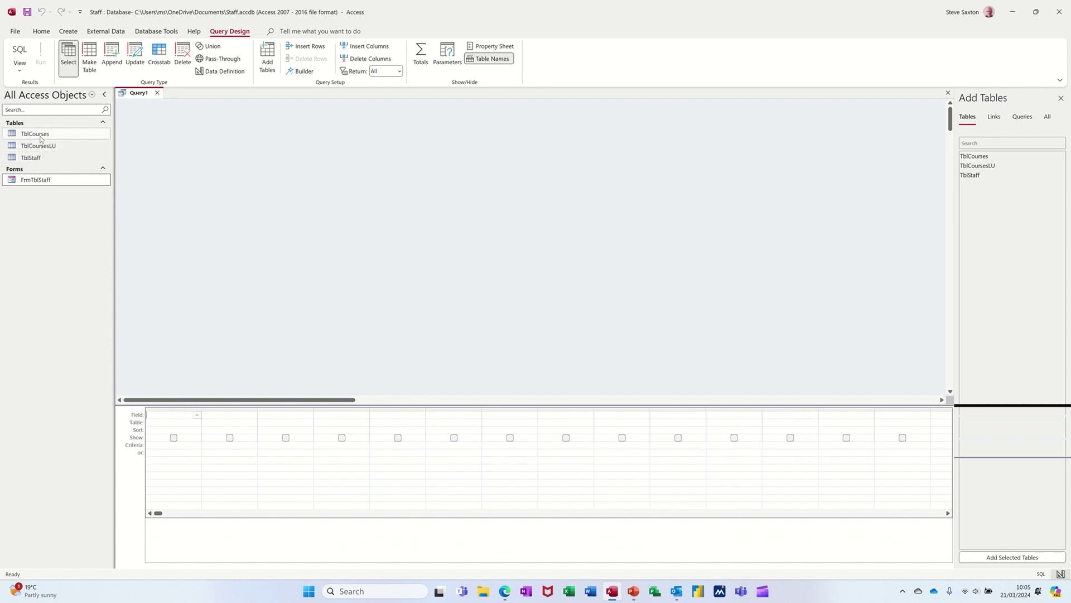
drag(41, 138, 366, 175)
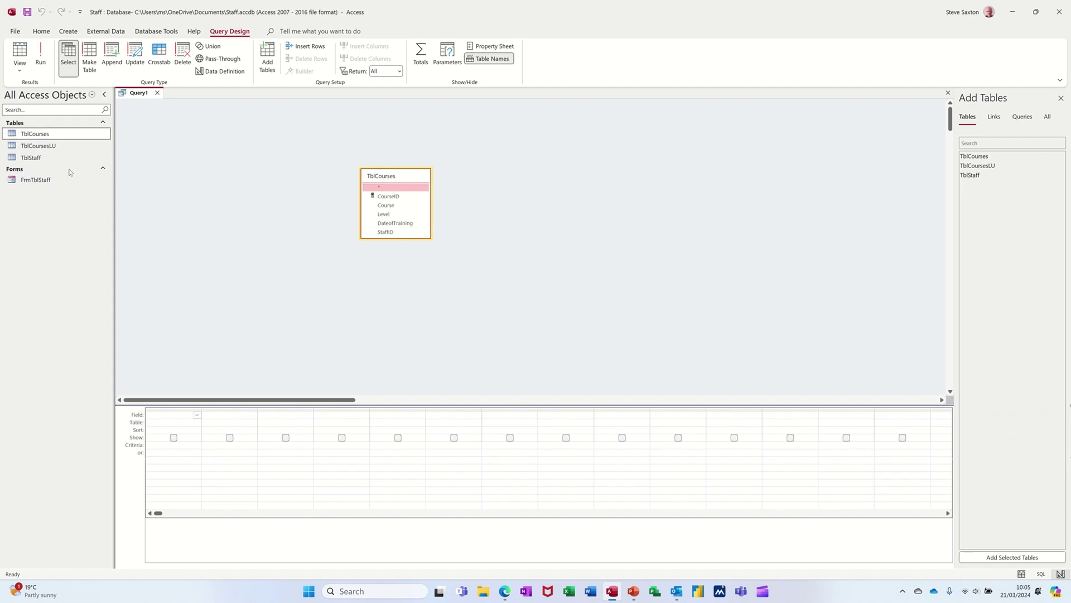
drag(40, 158, 223, 176)
drag(403, 236, 402, 286)
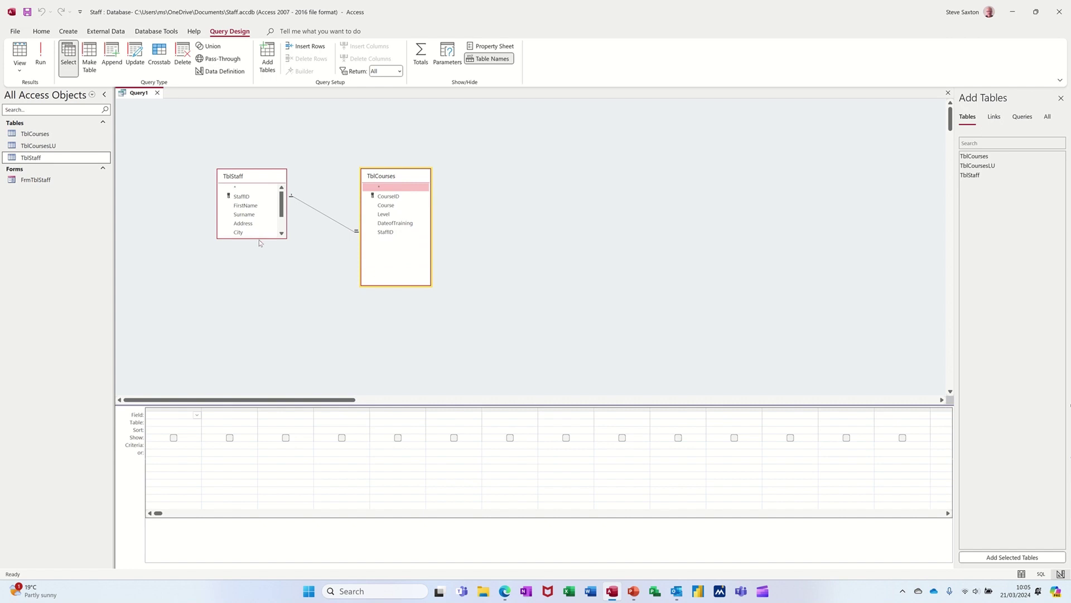
drag(258, 238, 258, 273)
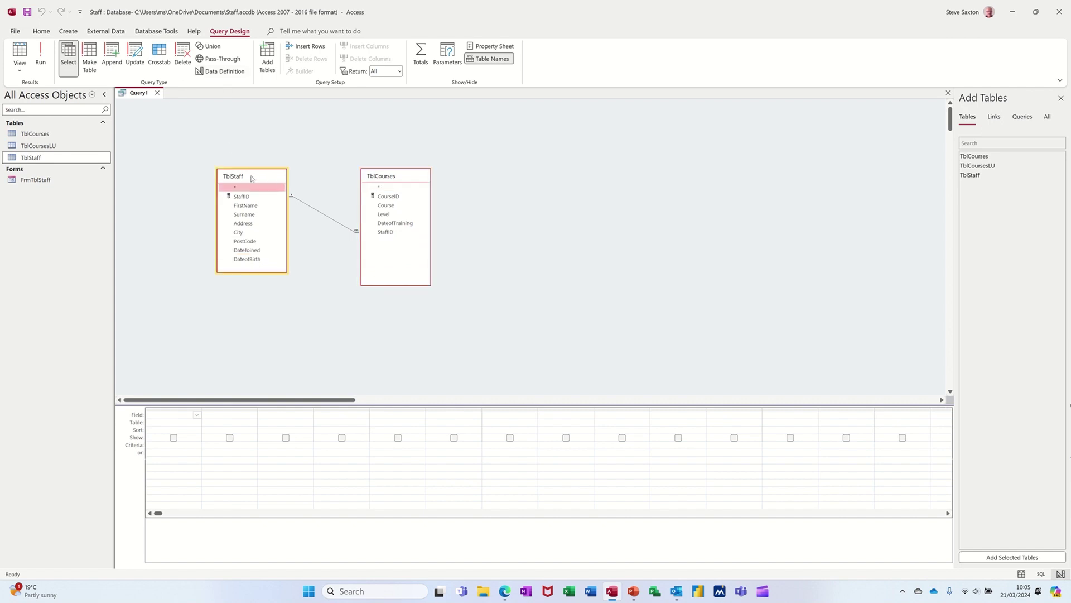
drag(254, 178, 264, 169)
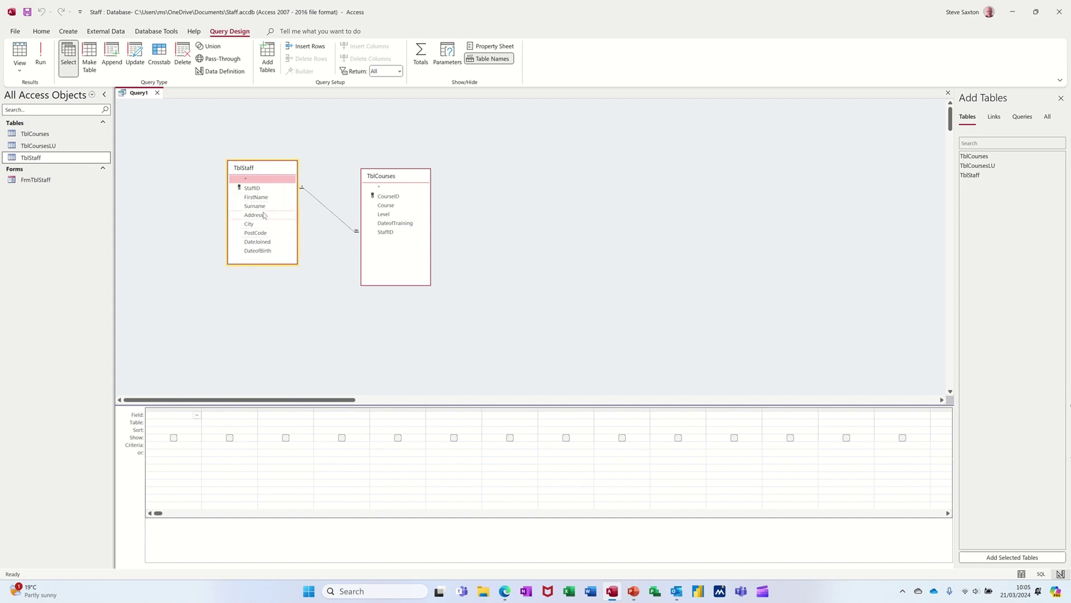
- Add FirstName, Surname, Course, Level and DateofTraining to the query grid
double_click(256, 197)
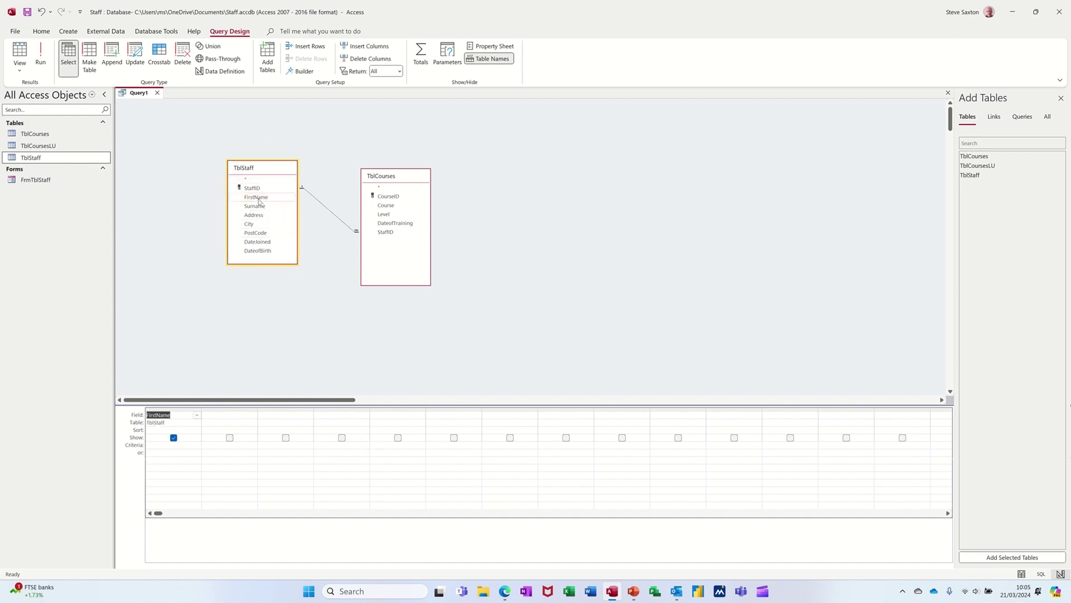
double_click(261, 207)
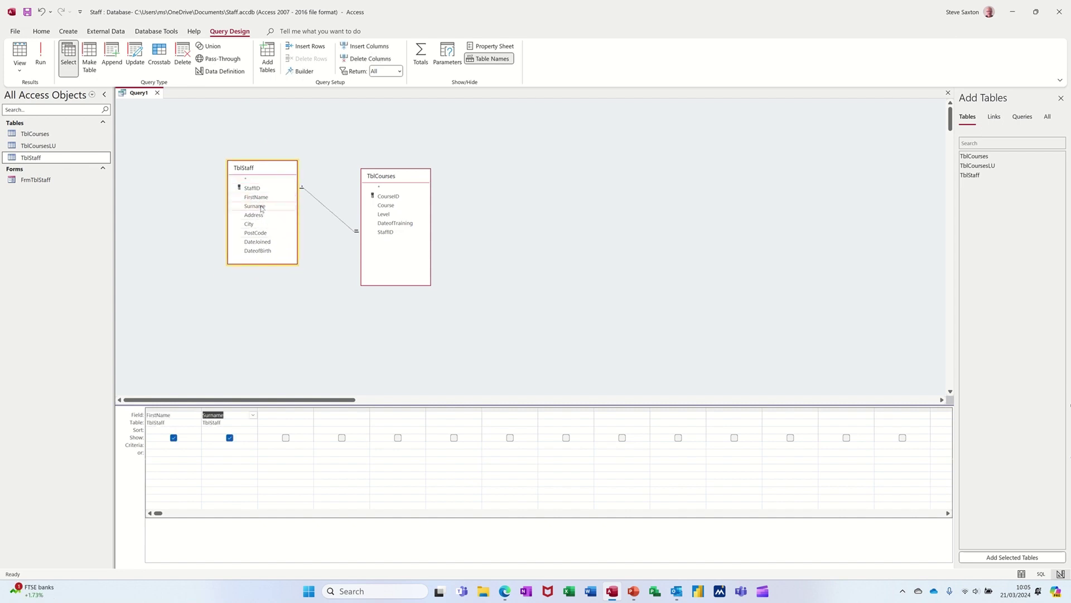
double_click(378, 206)
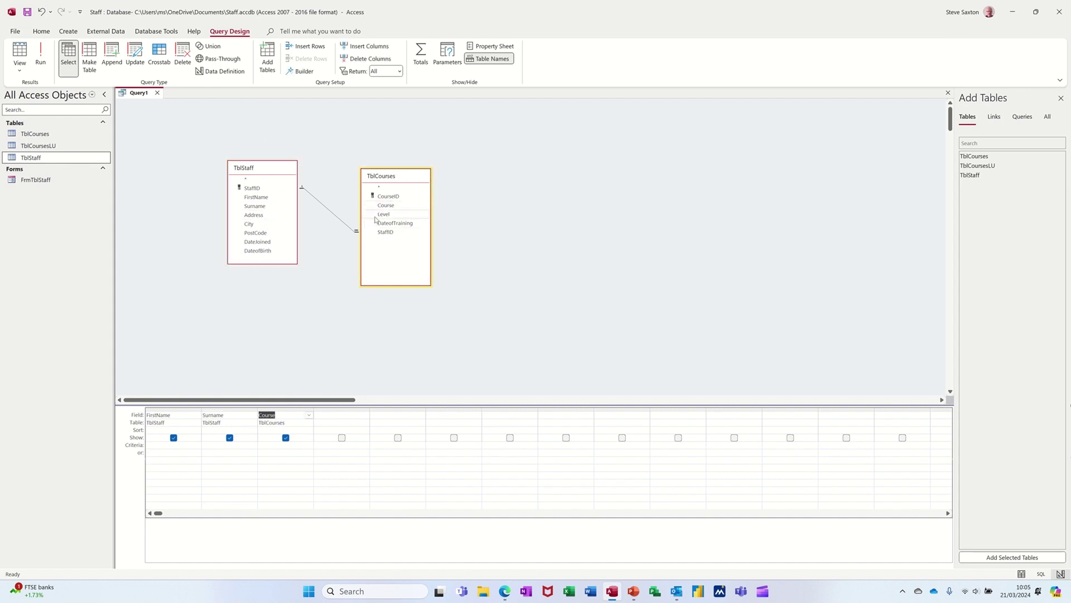
double_click(383, 215)
double_click(402, 223)
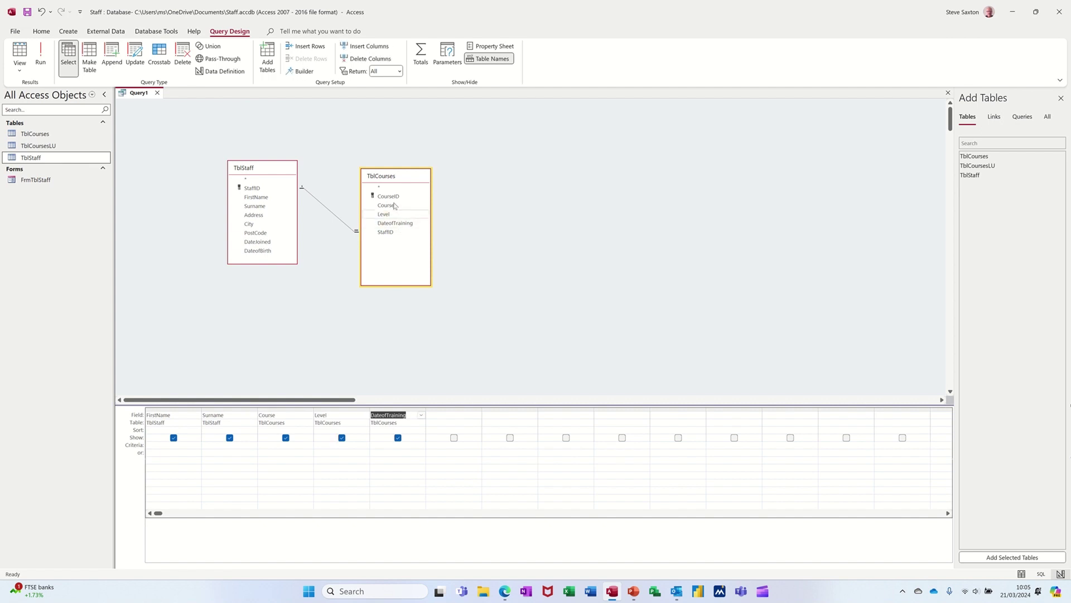
- Run the query to see its 13 rows, then save it as QryCoursesList
click(40, 56)
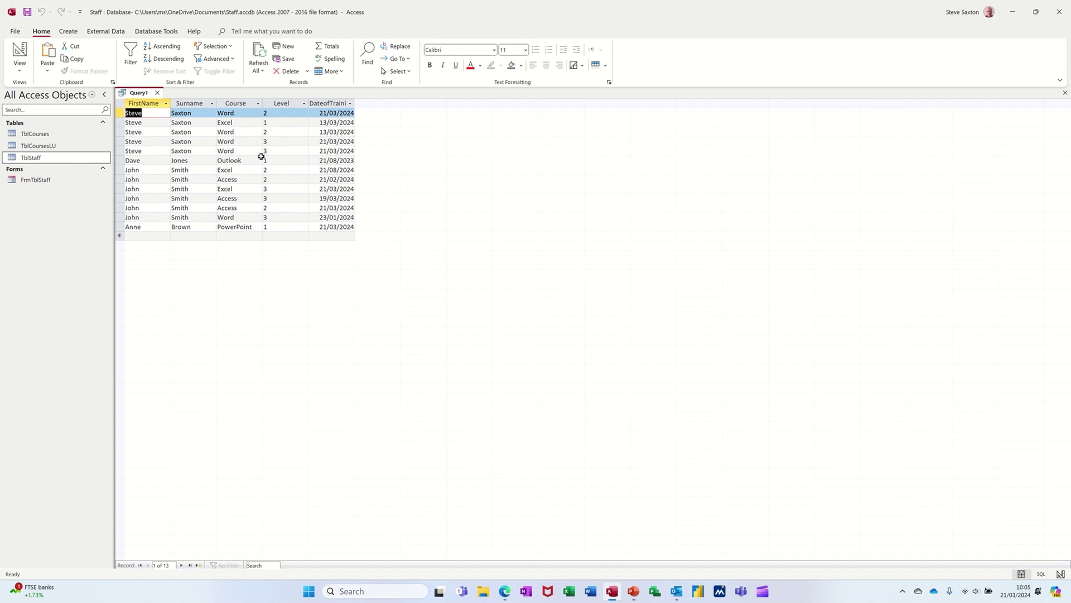
click(157, 93)
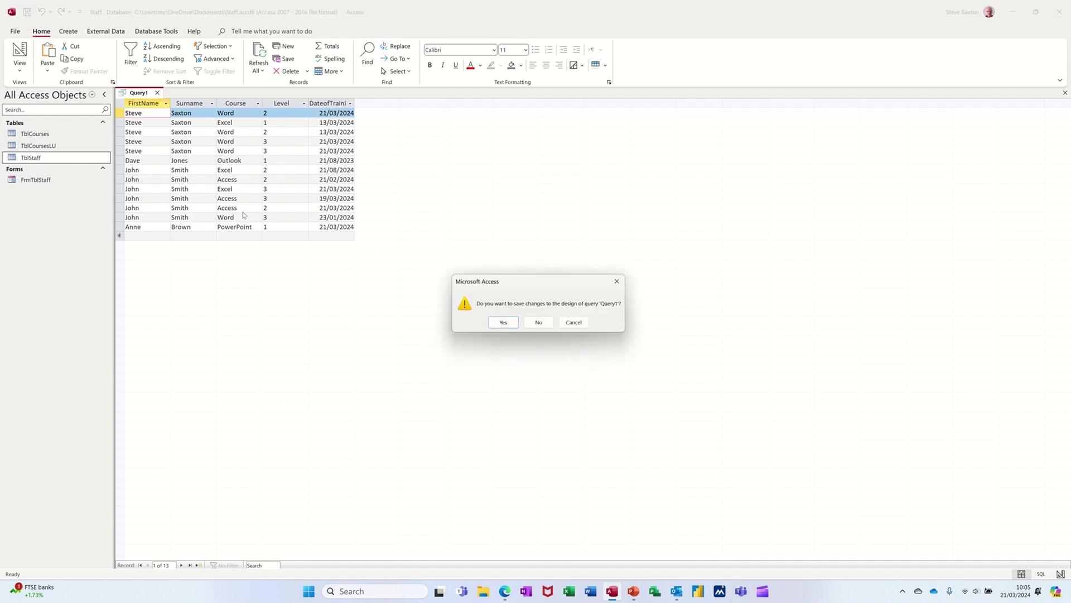
click(502, 321)
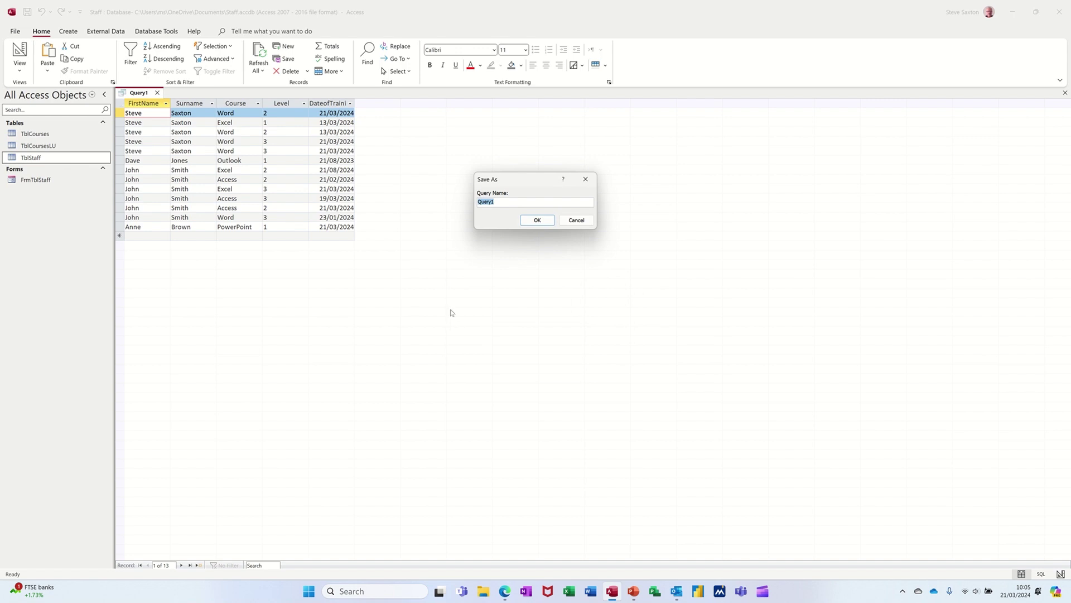
text(Q)
click(535, 220)
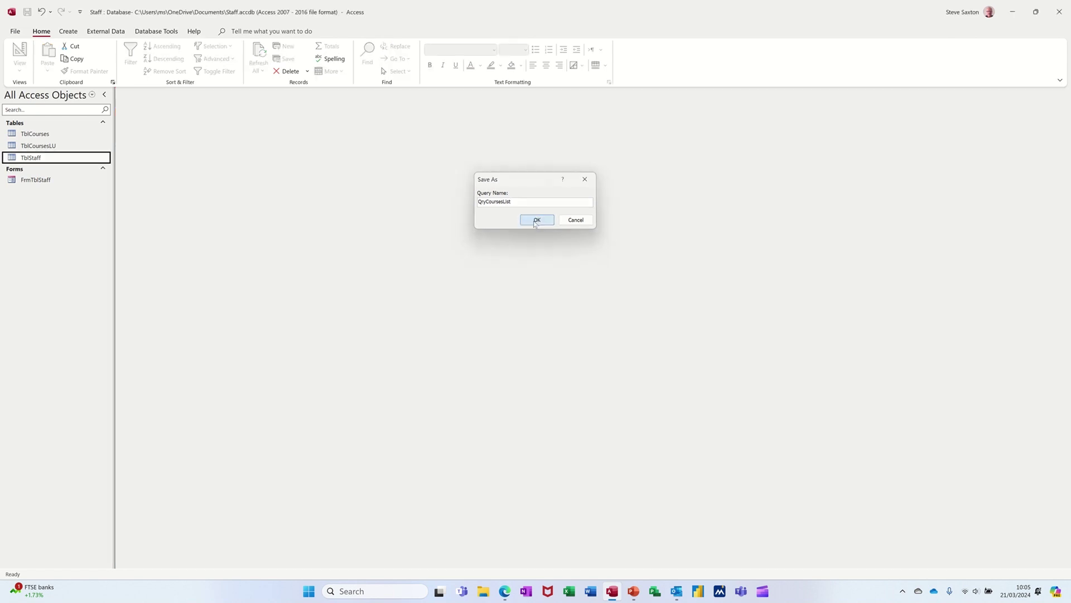
click(44, 182)
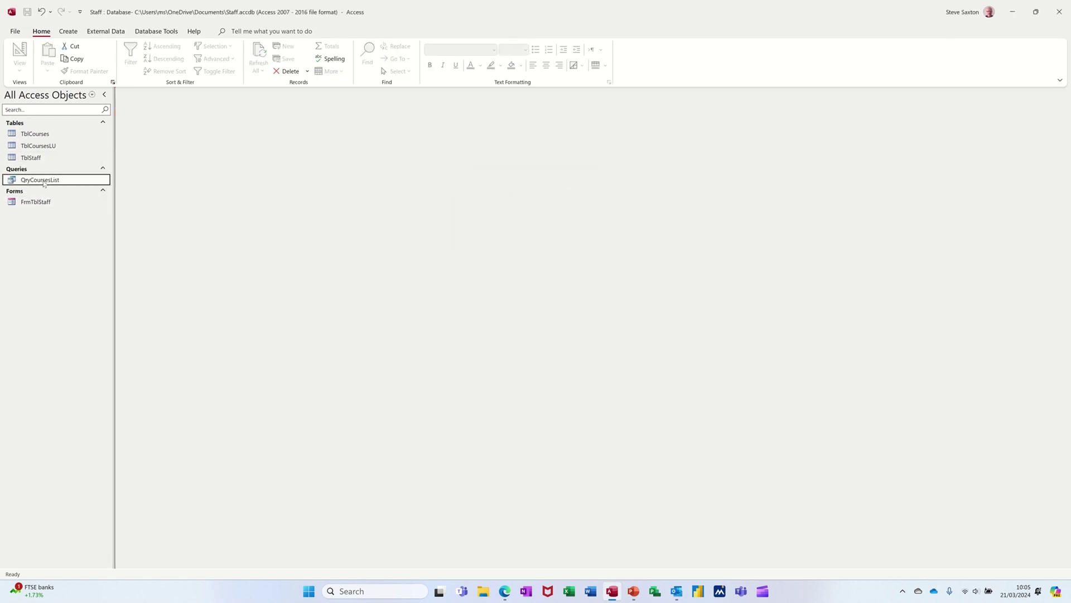
- Start the Report Wizard with every QryCoursesList field, viewing data by TblCourses
click(66, 32)
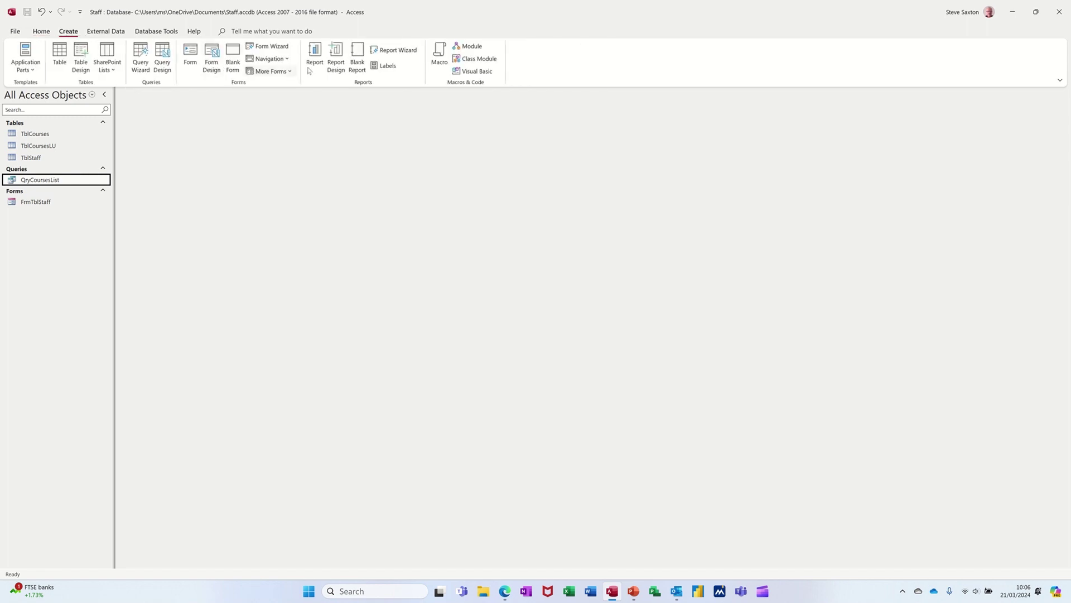
click(393, 50)
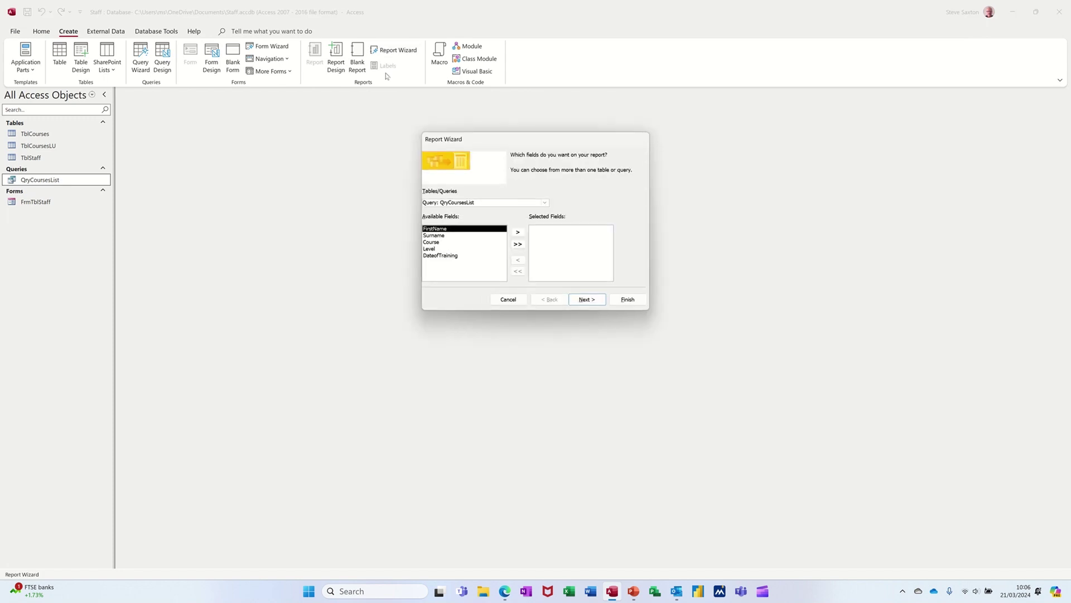
click(518, 245)
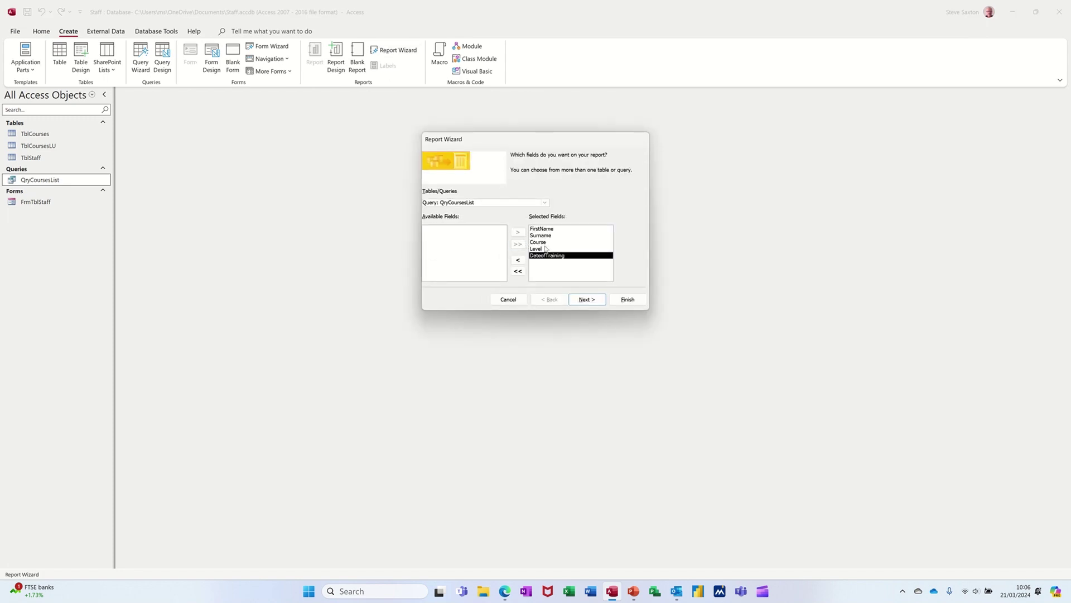
click(582, 303)
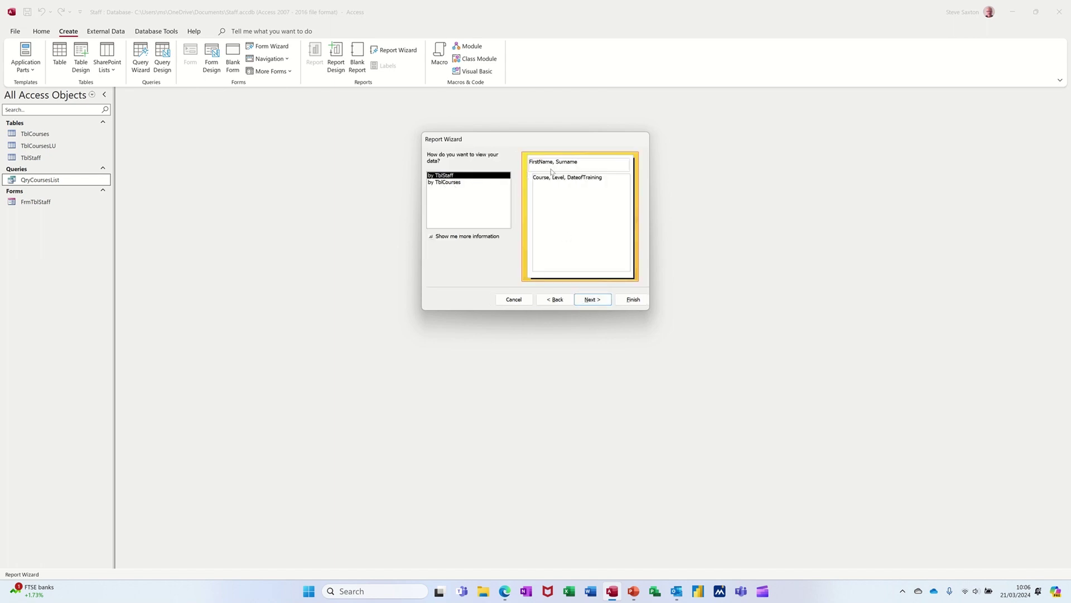
click(465, 184)
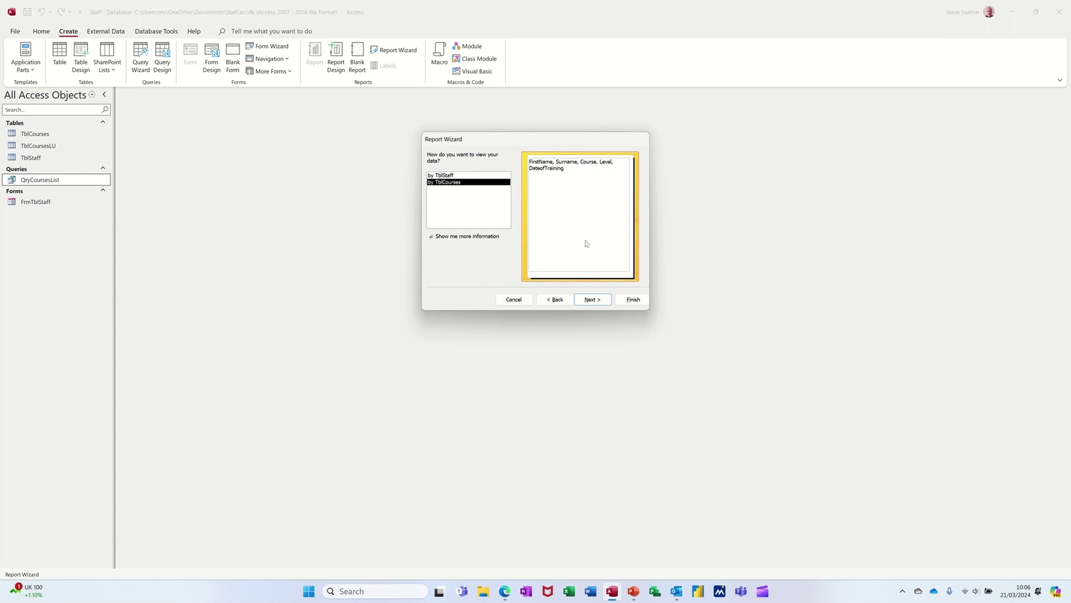
click(591, 303)
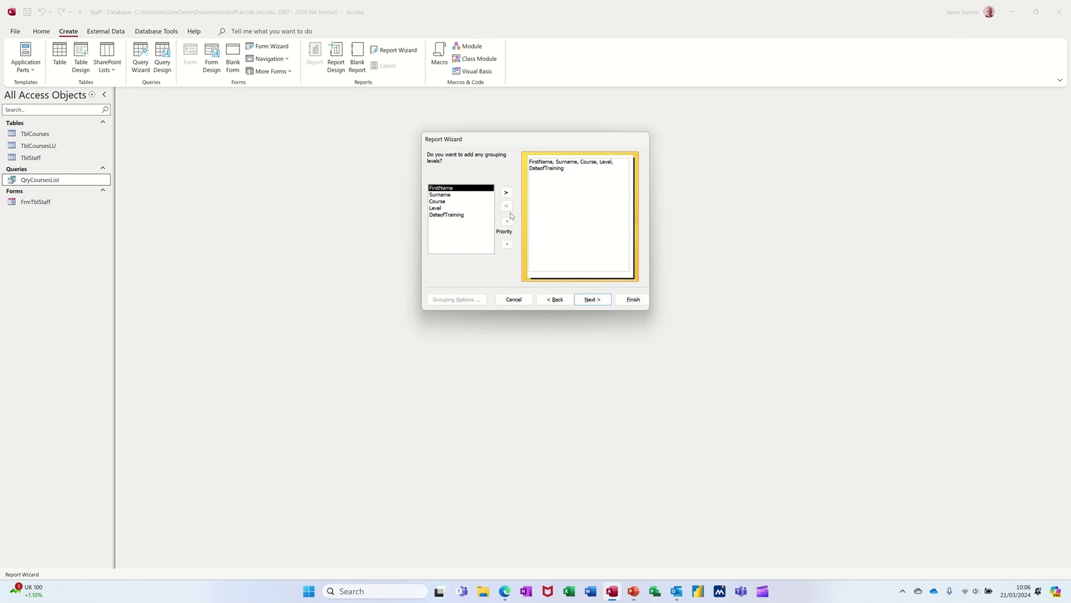
- Group on Course, skip sorting, choose Landscape, and finish to preview the report
click(437, 201)
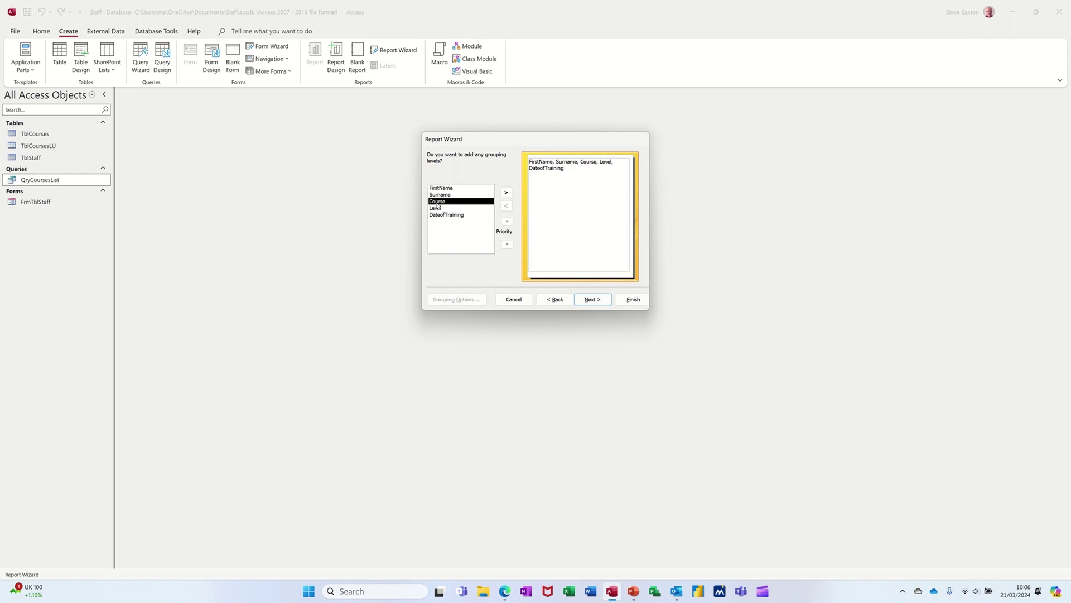
click(506, 192)
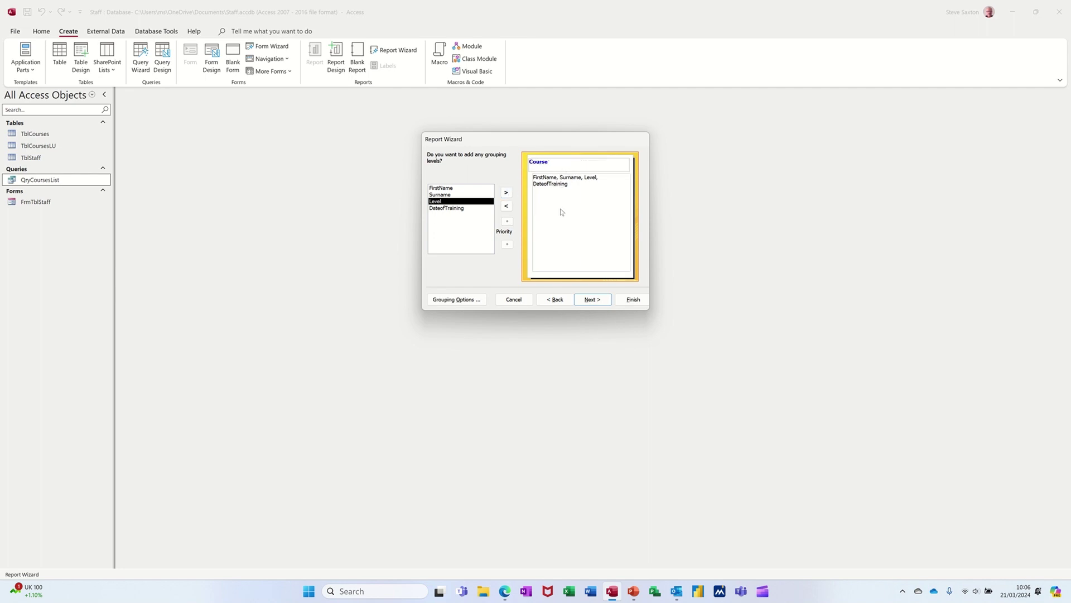
click(591, 299)
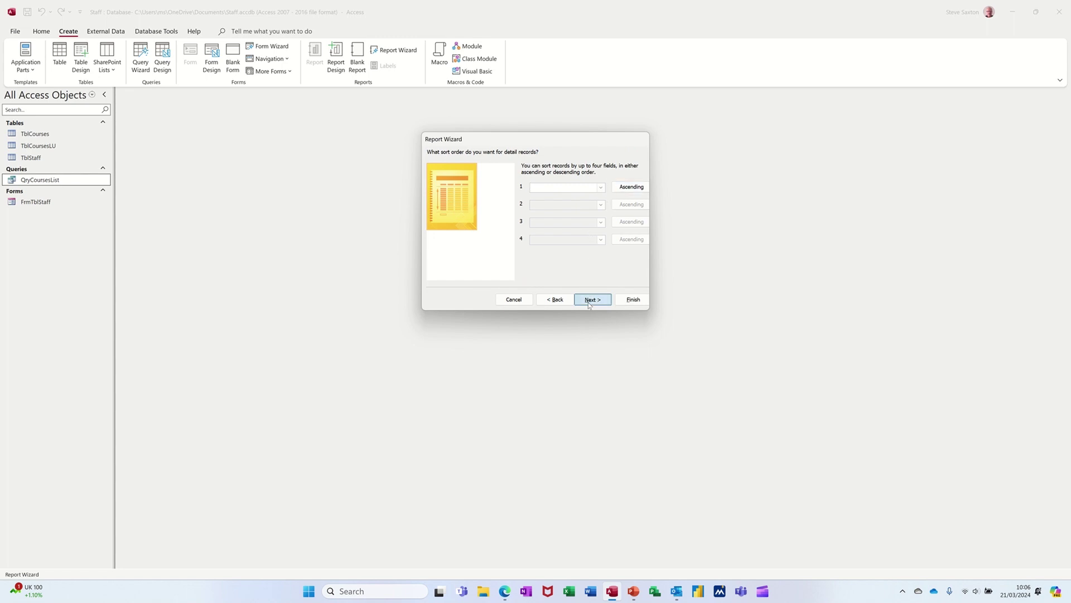
click(590, 305)
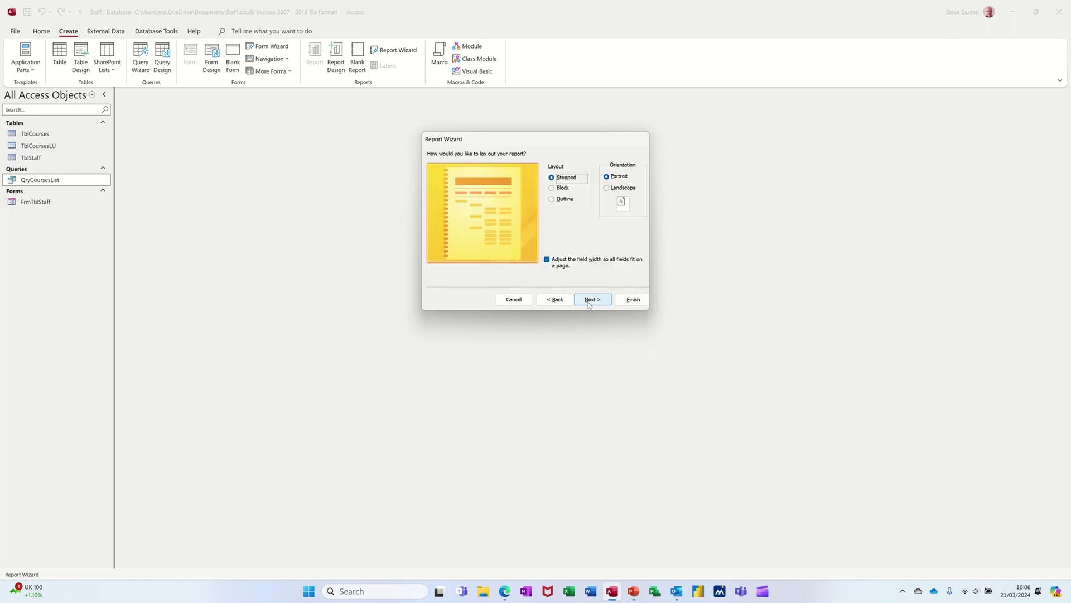
click(607, 188)
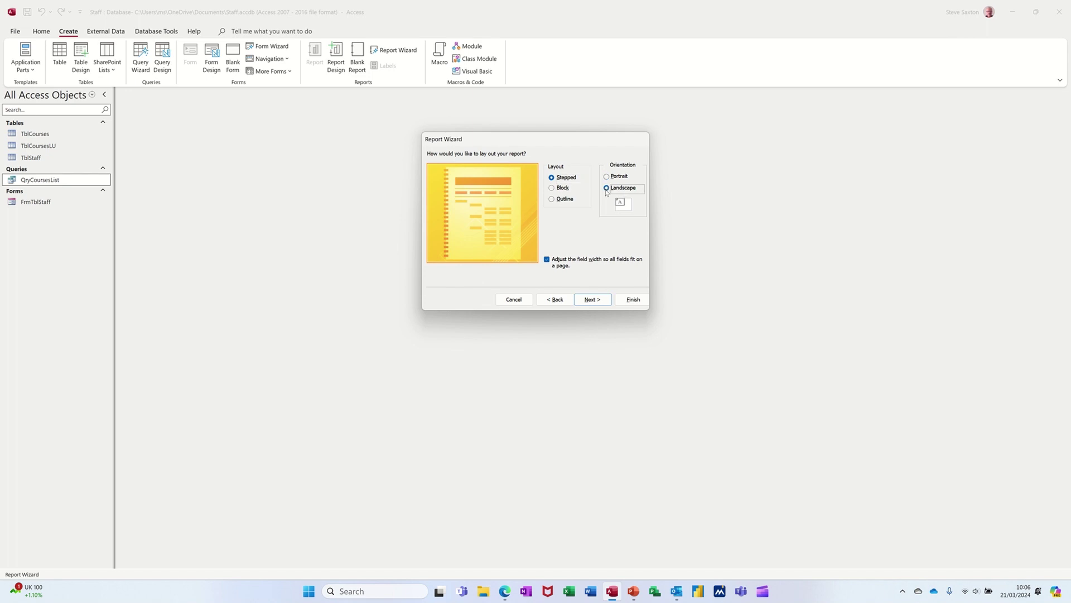
click(593, 300)
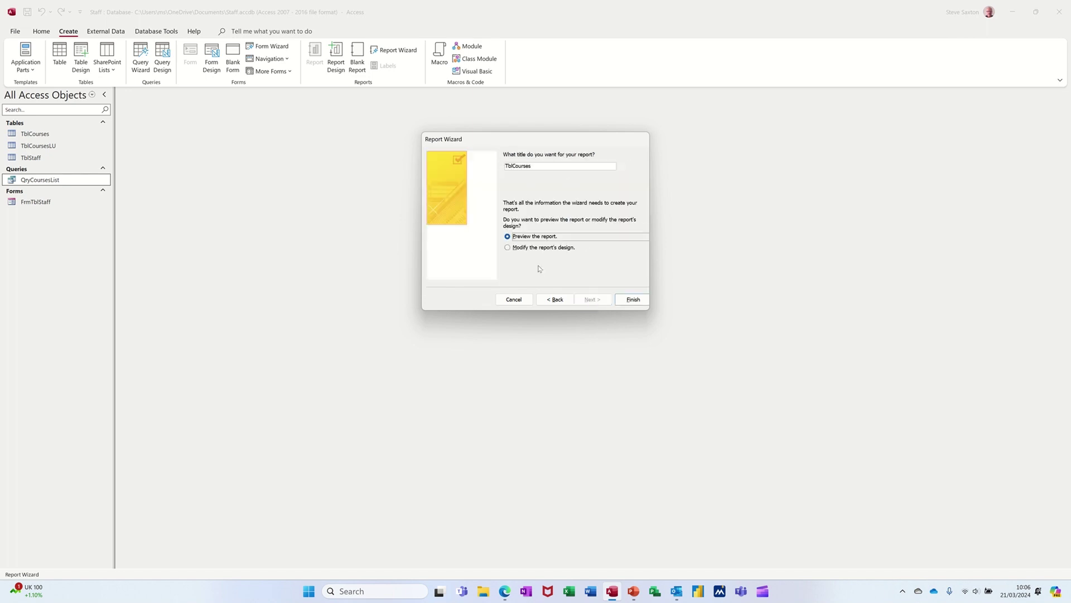
click(631, 300)
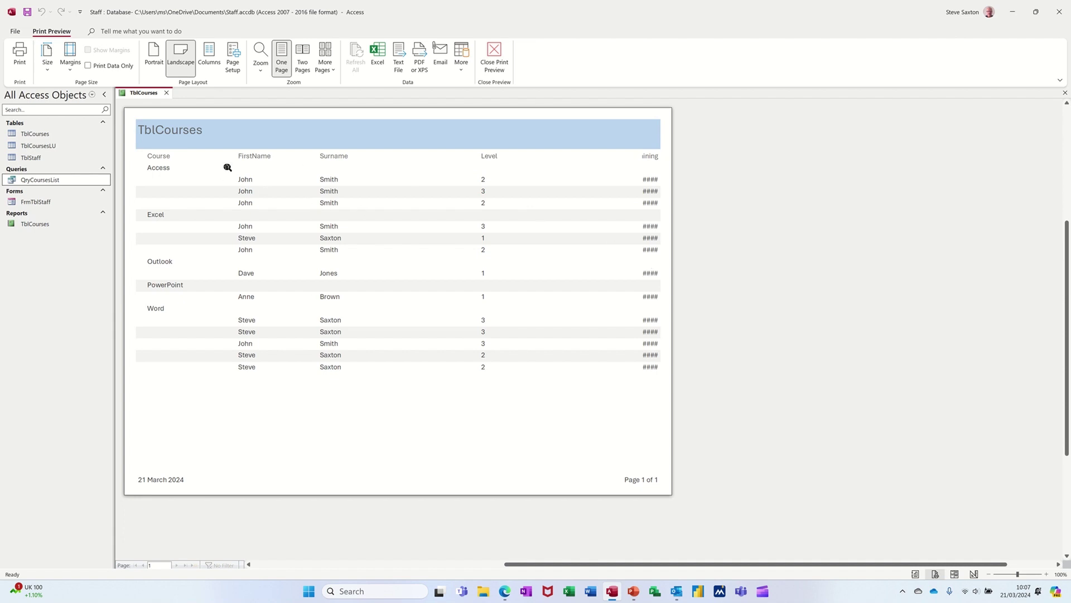
- Close the preview and permanently delete the TblCourses report
click(166, 93)
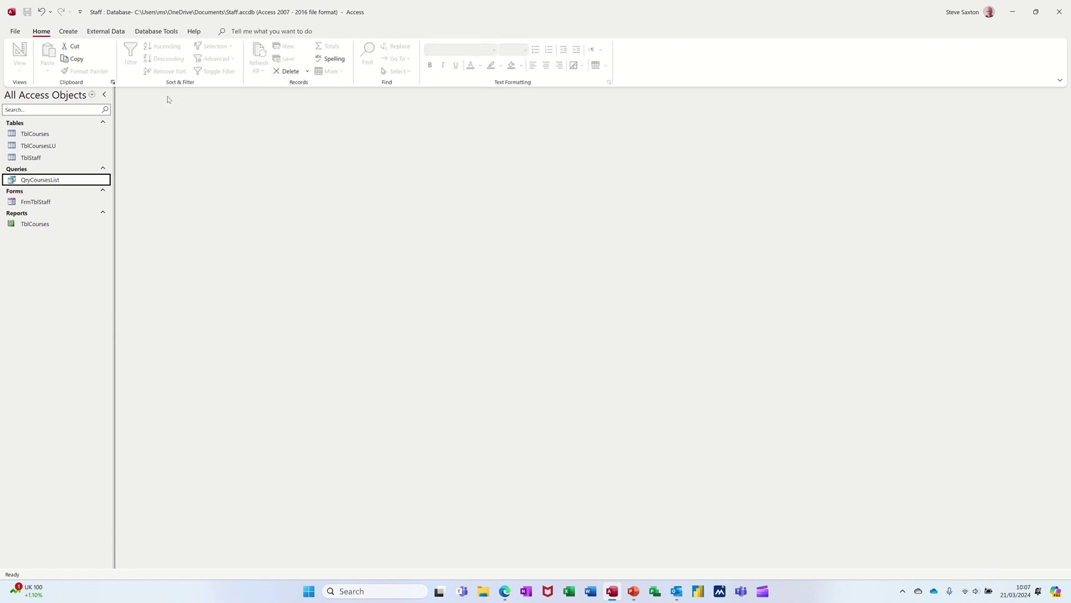
click(46, 226)
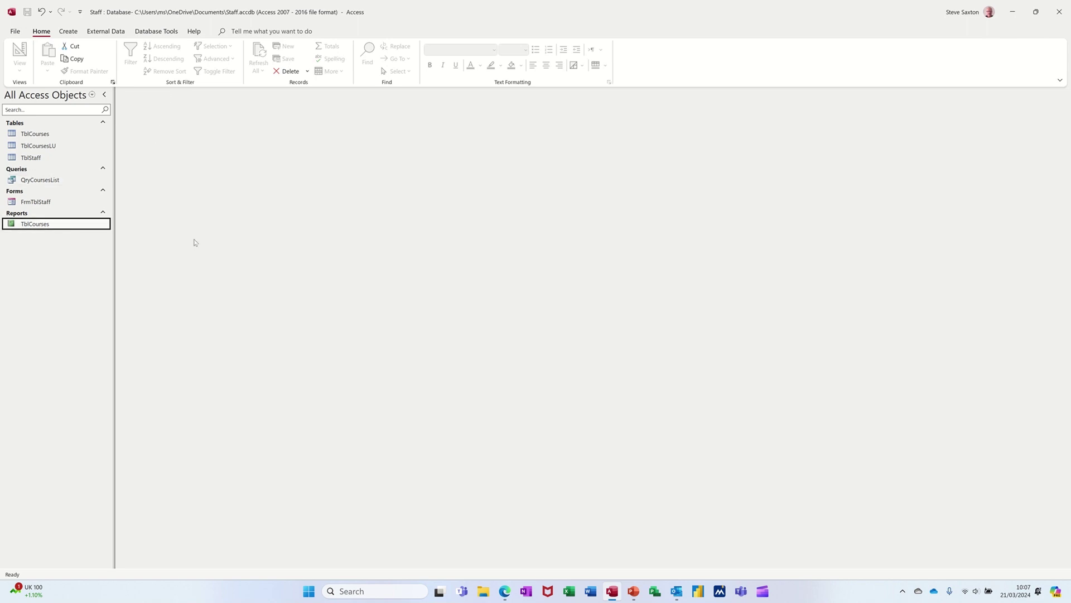
key(Delete)
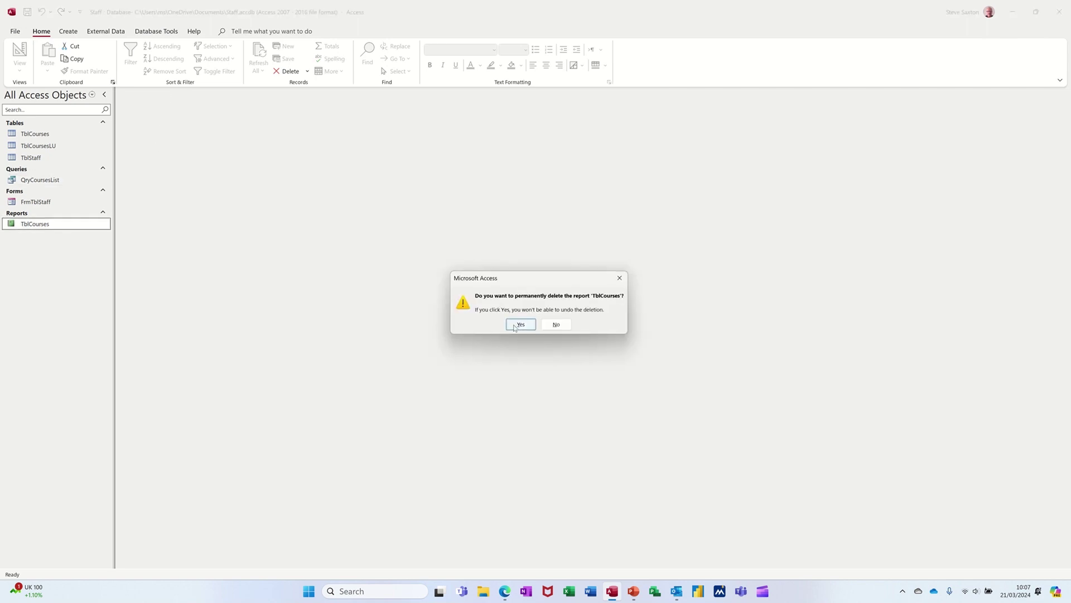
click(515, 327)
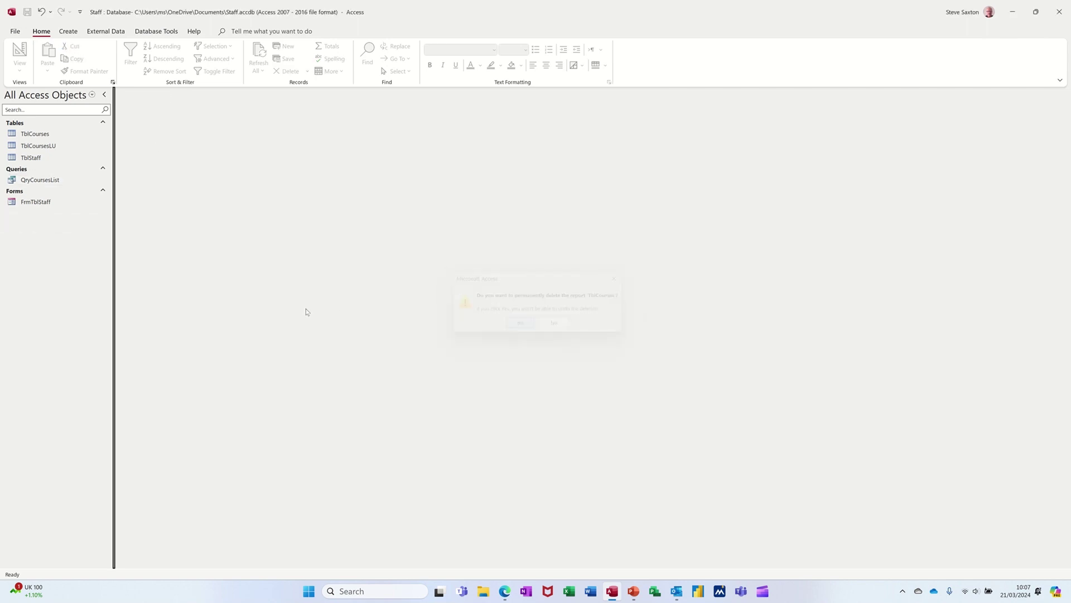
click(73, 31)
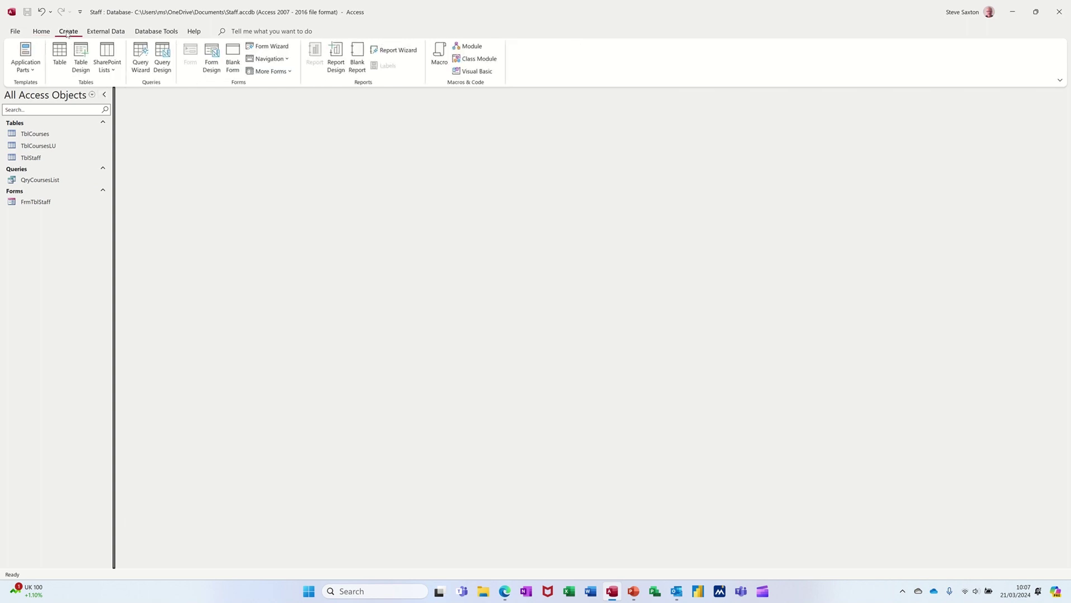
- Create a blank Report Design with Record Source QryCoursesList and show its field list
click(335, 58)
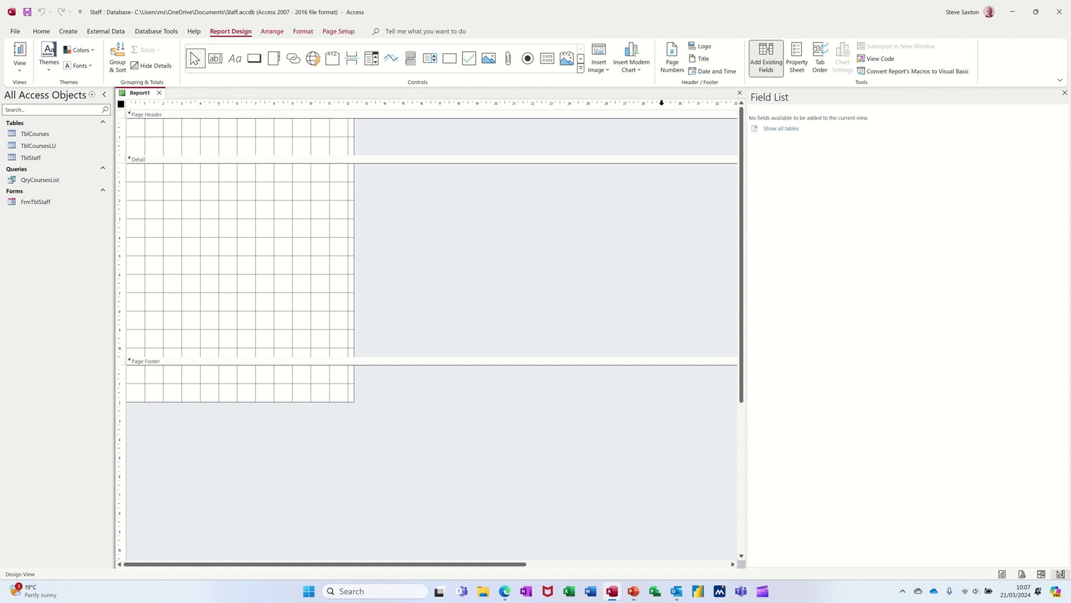
click(797, 65)
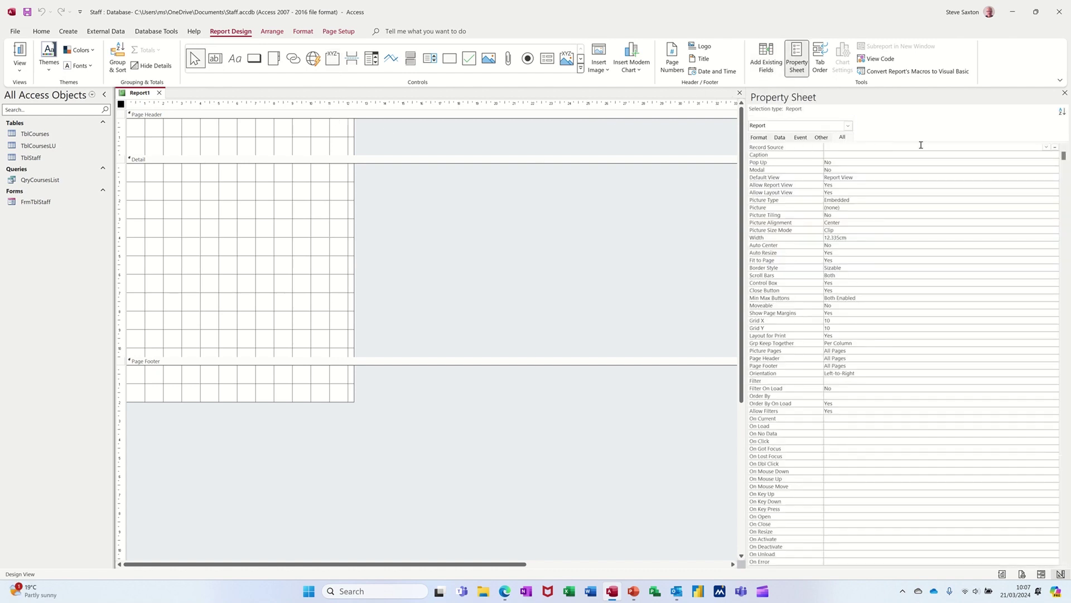
click(1046, 147)
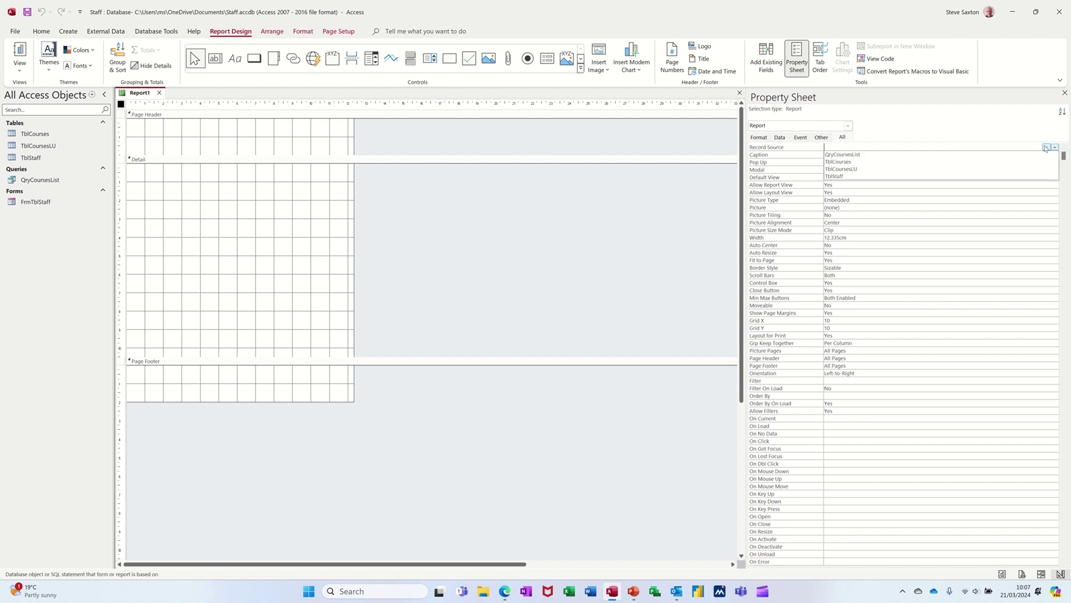
click(951, 154)
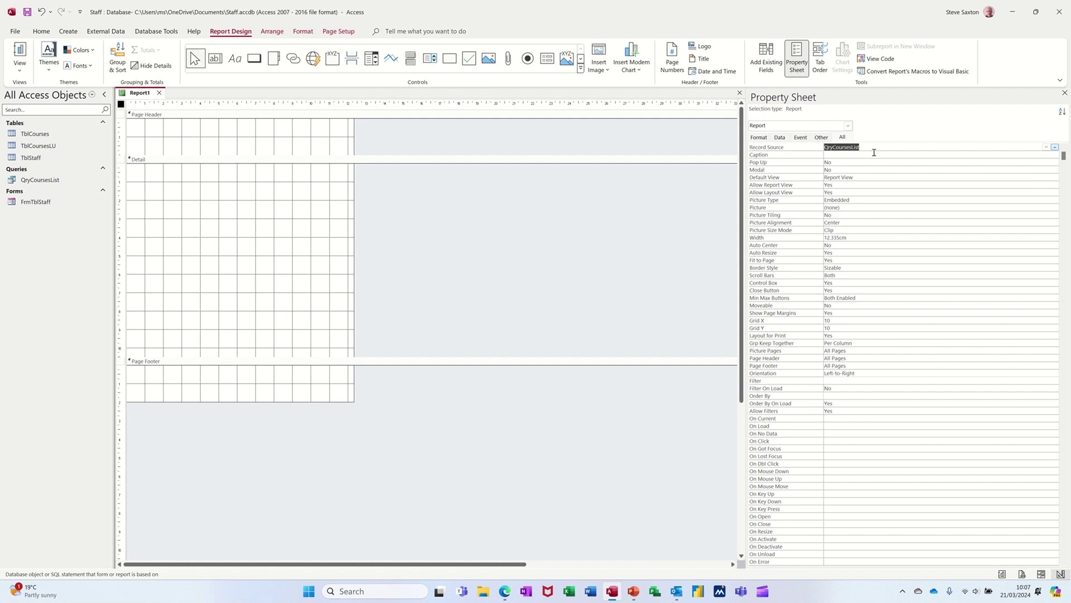
click(771, 56)
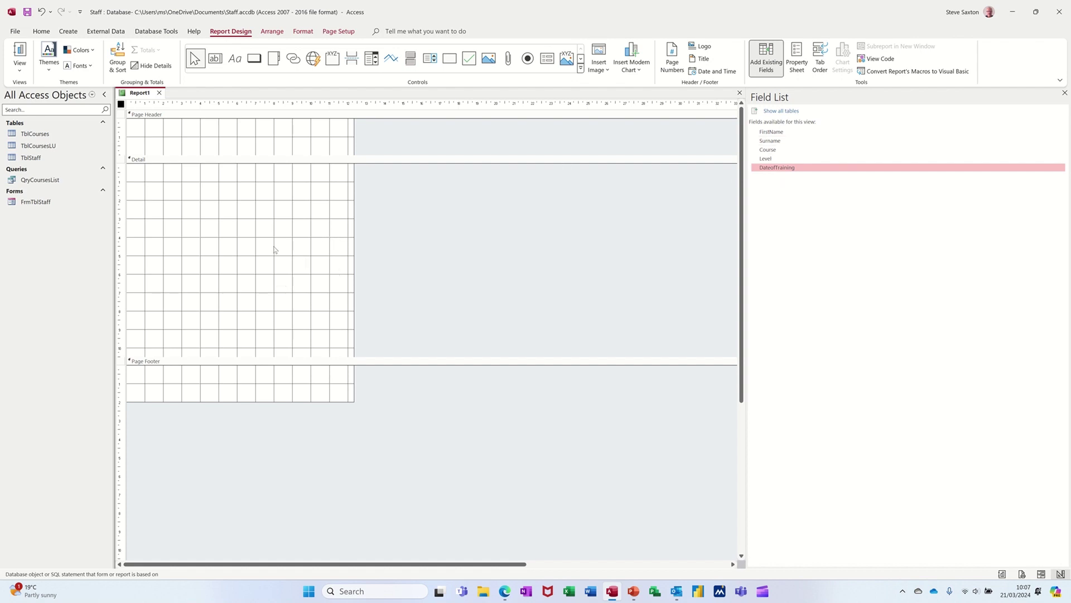
- Add a Course grouping level and place the Course field in the Course Header
click(115, 56)
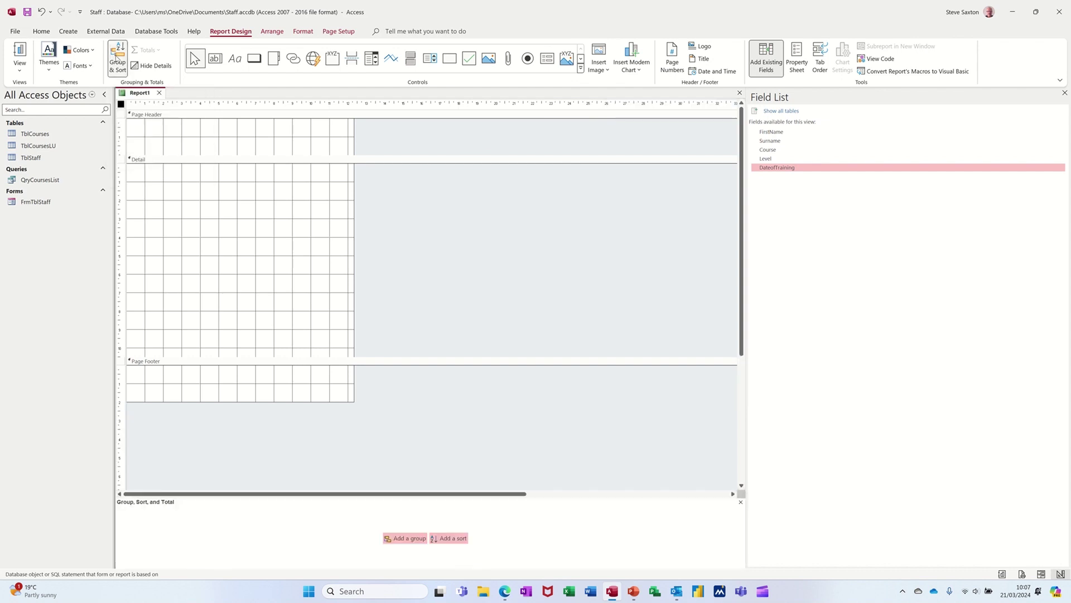
click(402, 539)
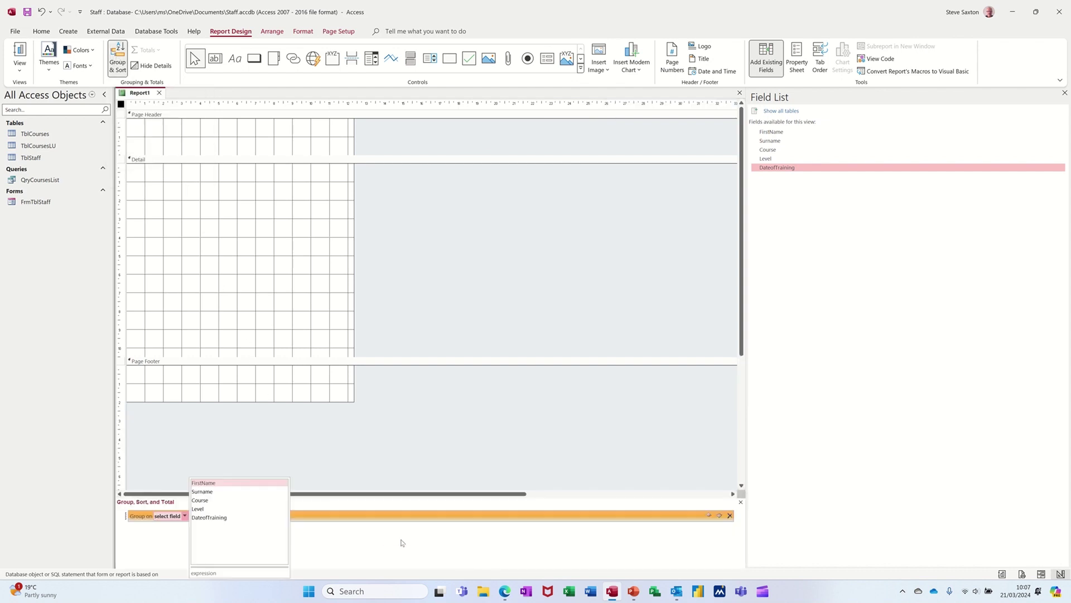
click(218, 501)
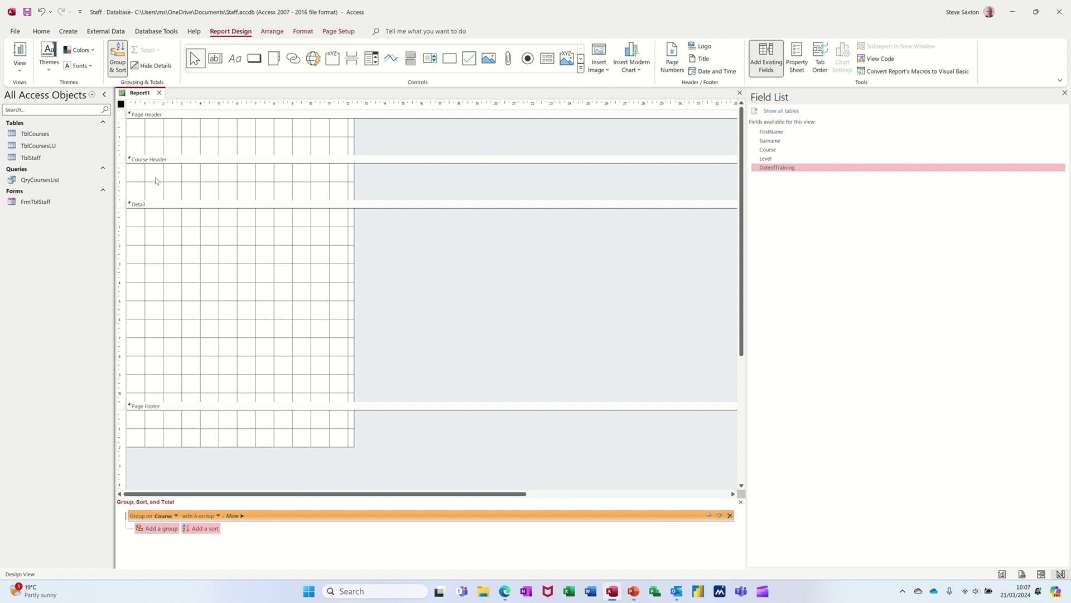
drag(161, 182, 162, 182)
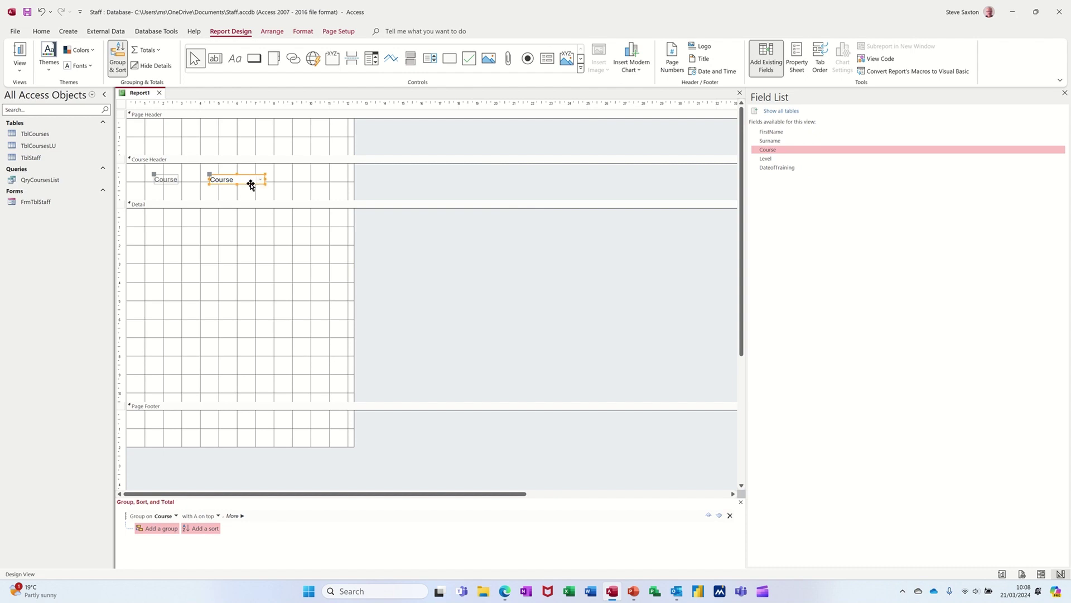
- Delete the Course label and move the Course box to the header's left edge
click(163, 181)
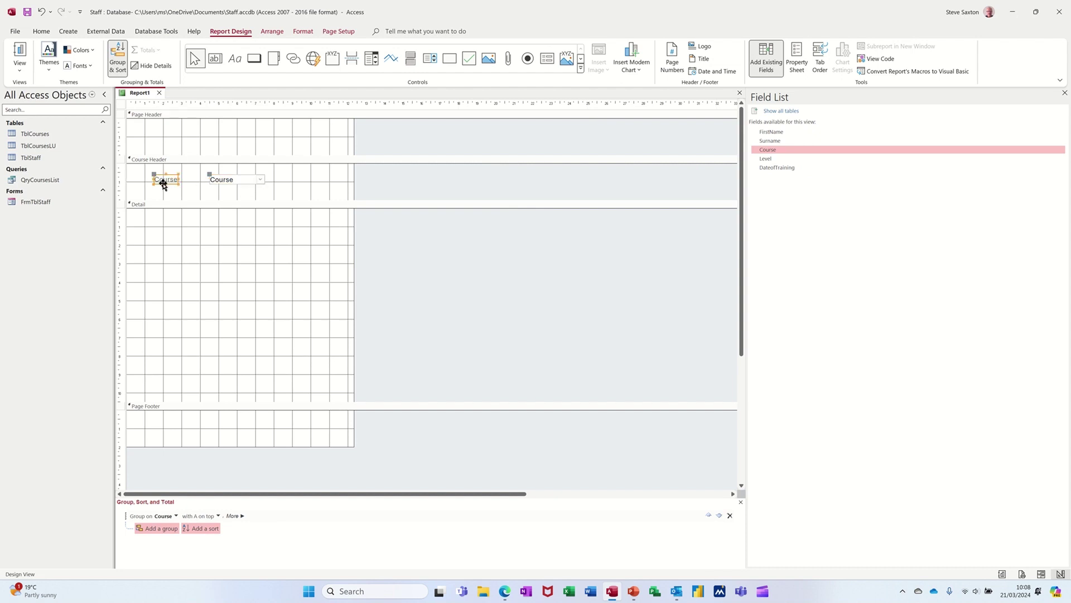
key(Delete)
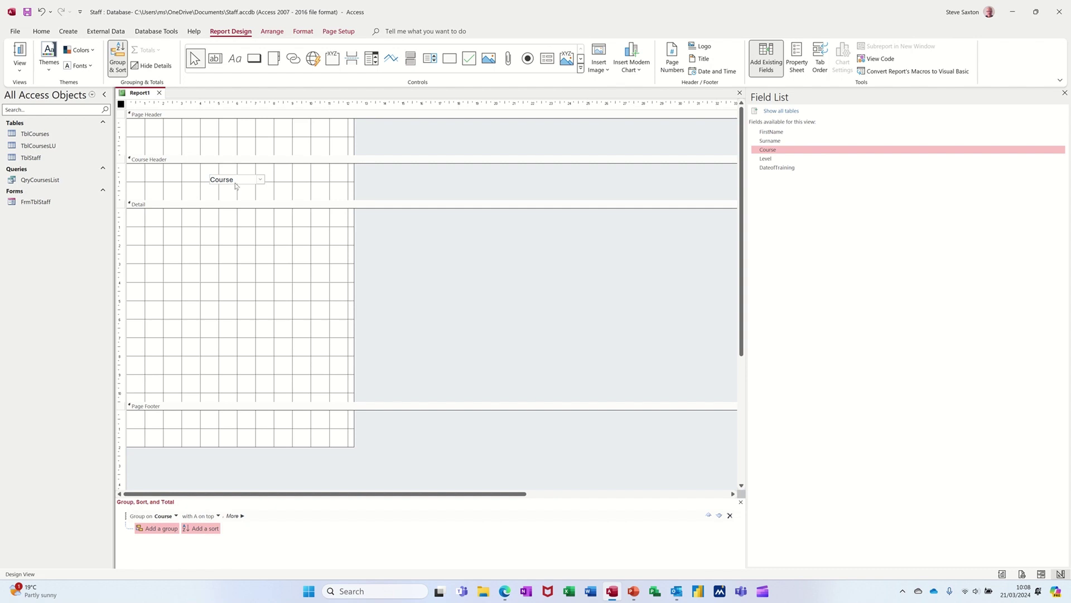
drag(233, 183, 169, 175)
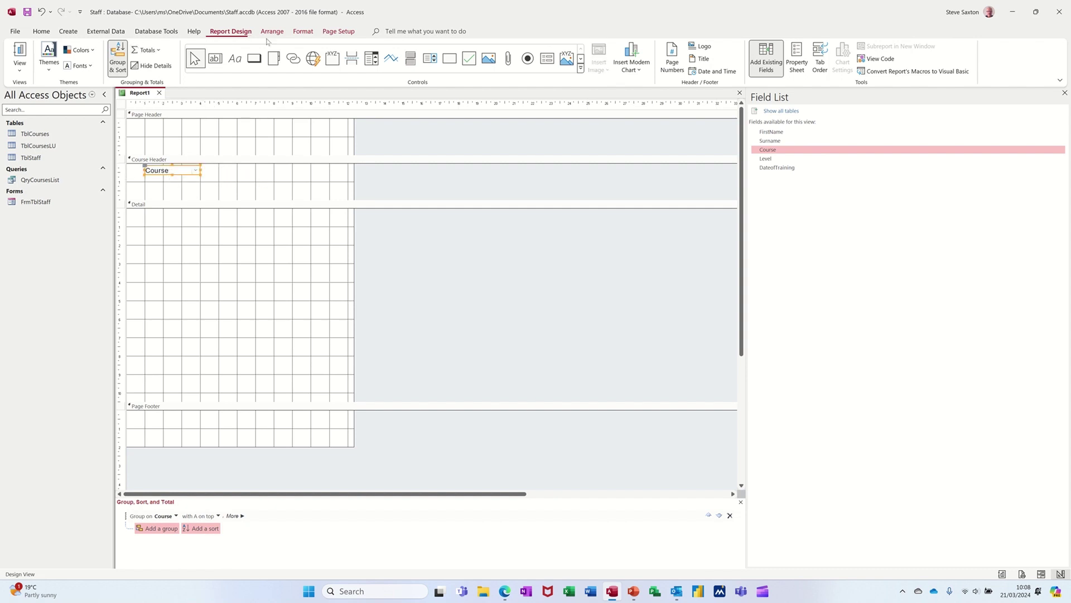
- Make the Course text bold, orange and 18 point, and enlarge its box
click(299, 32)
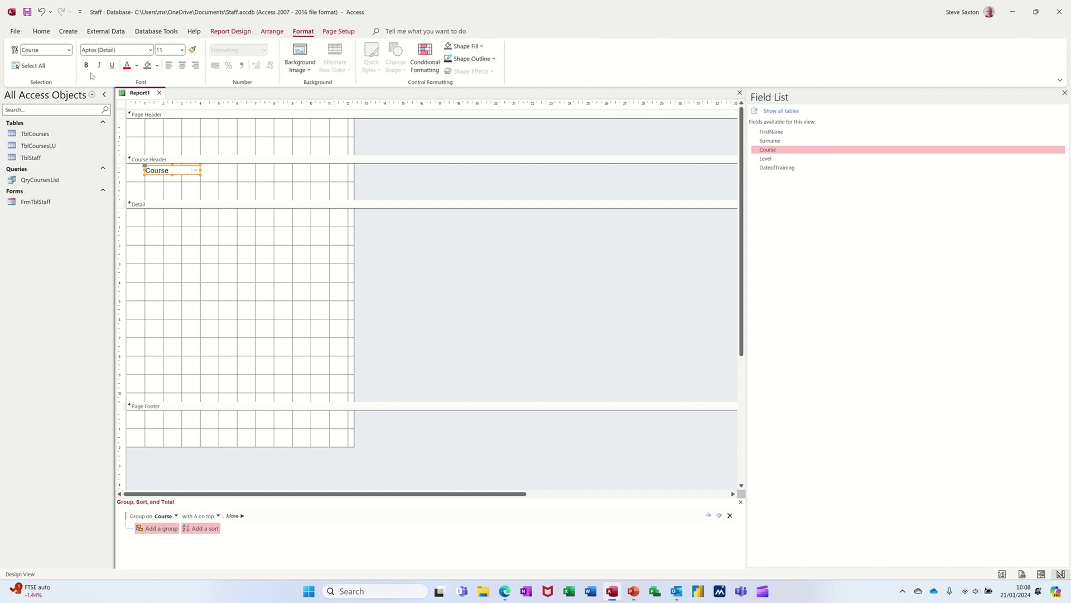
click(85, 65)
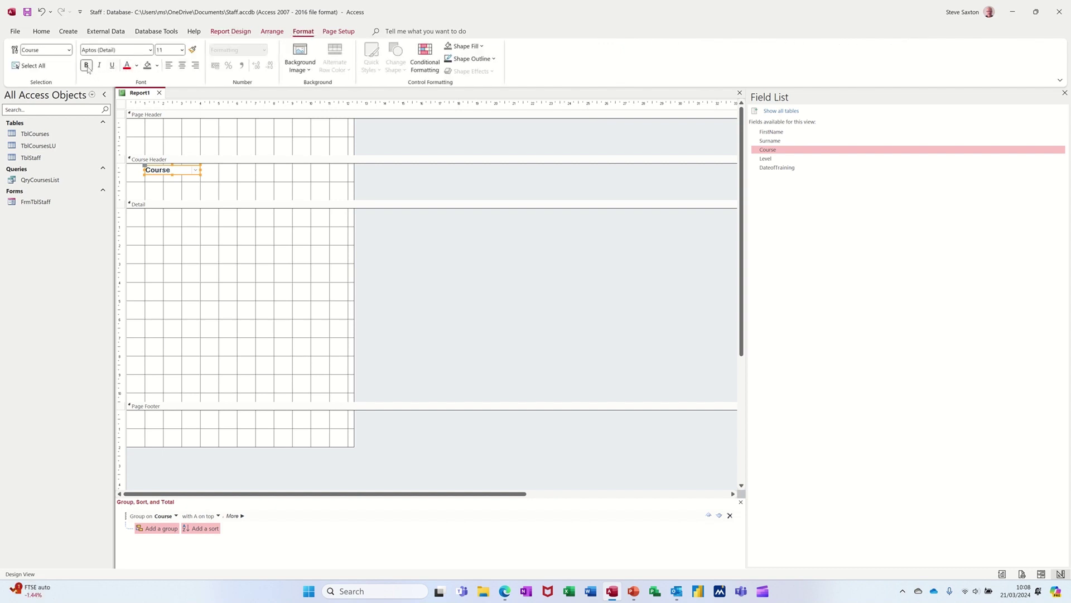
click(137, 65)
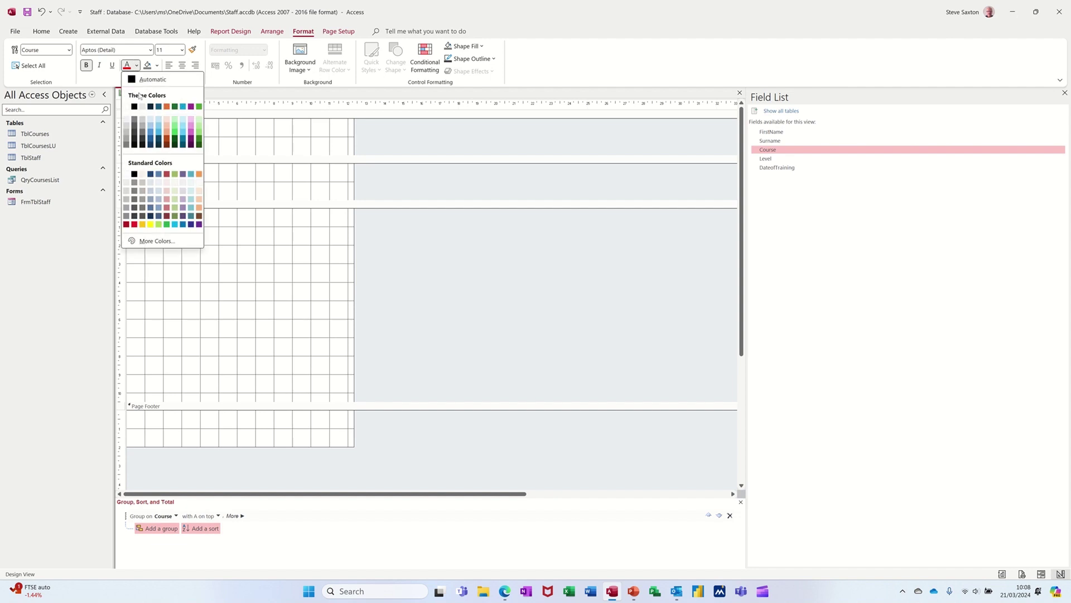
click(166, 136)
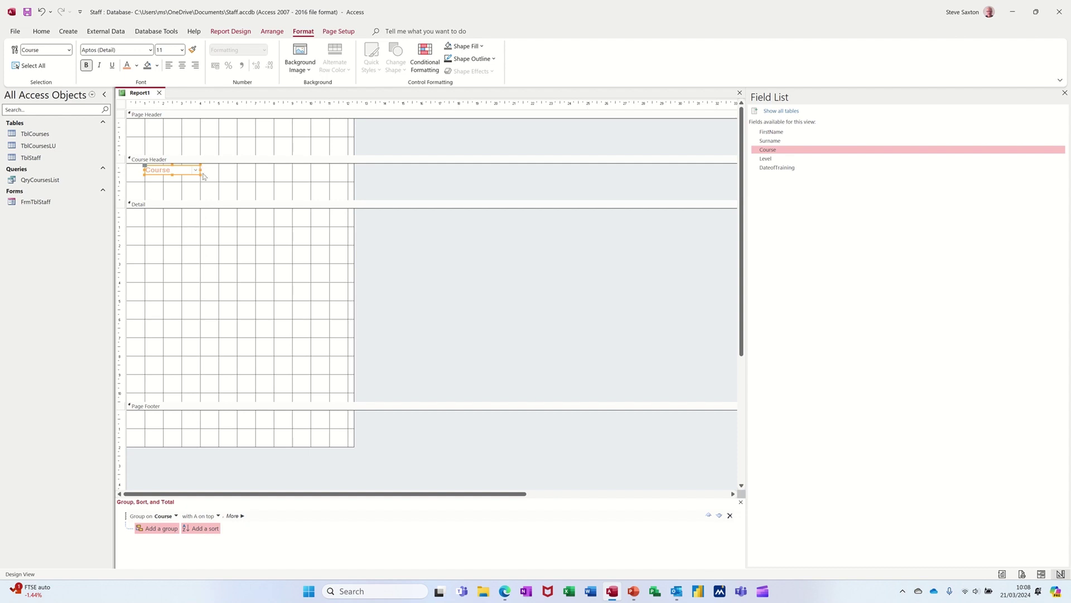
drag(200, 174, 238, 182)
click(182, 50)
click(164, 149)
- After previewing, recolour the Course text blue and shorten the Course Header section
click(223, 32)
click(19, 51)
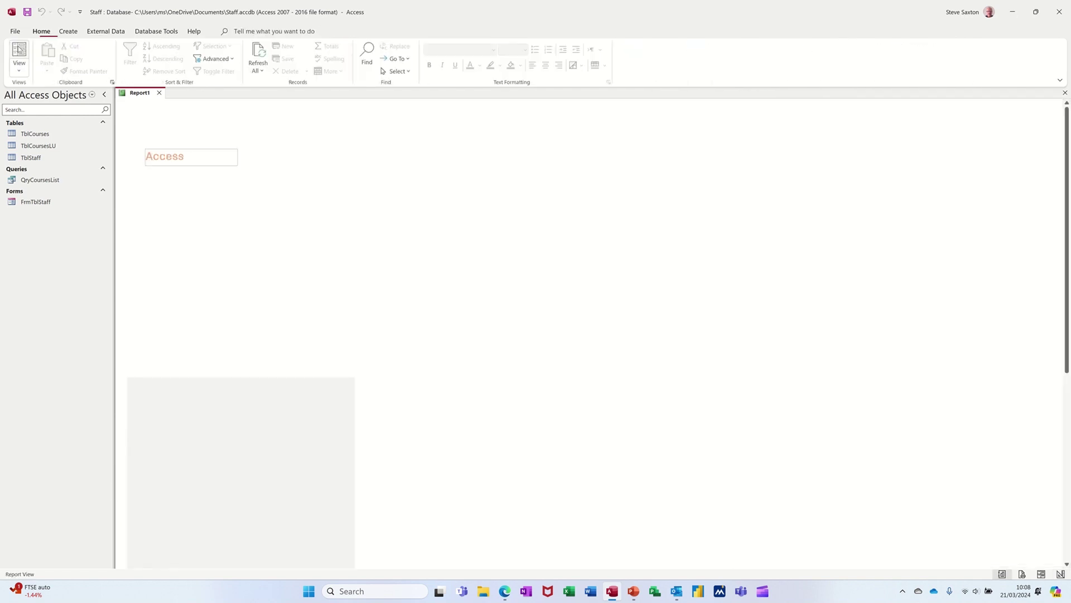
click(20, 69)
click(36, 150)
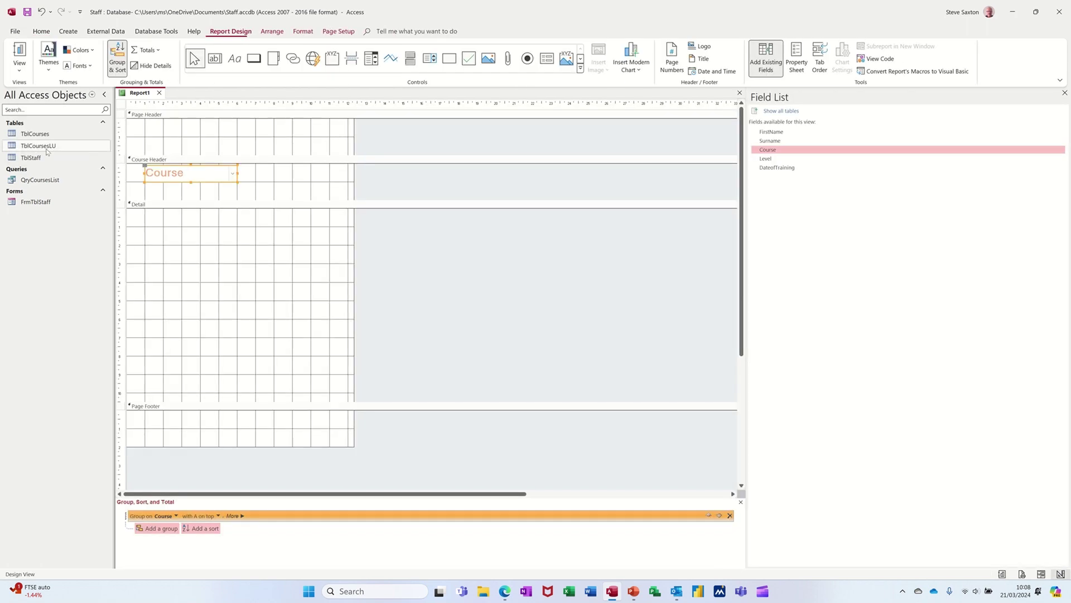
click(303, 32)
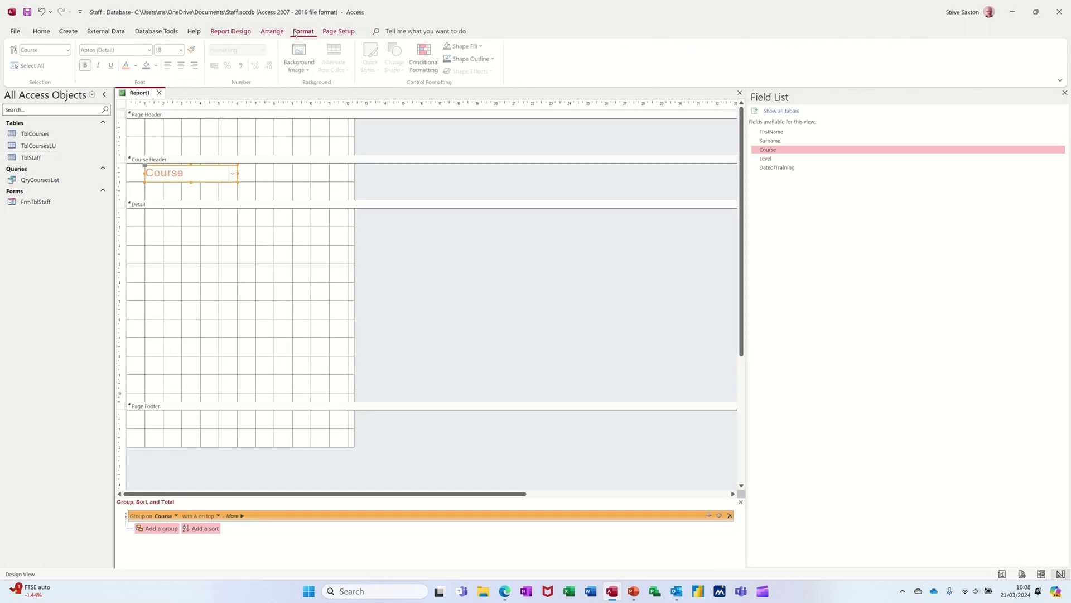
click(136, 66)
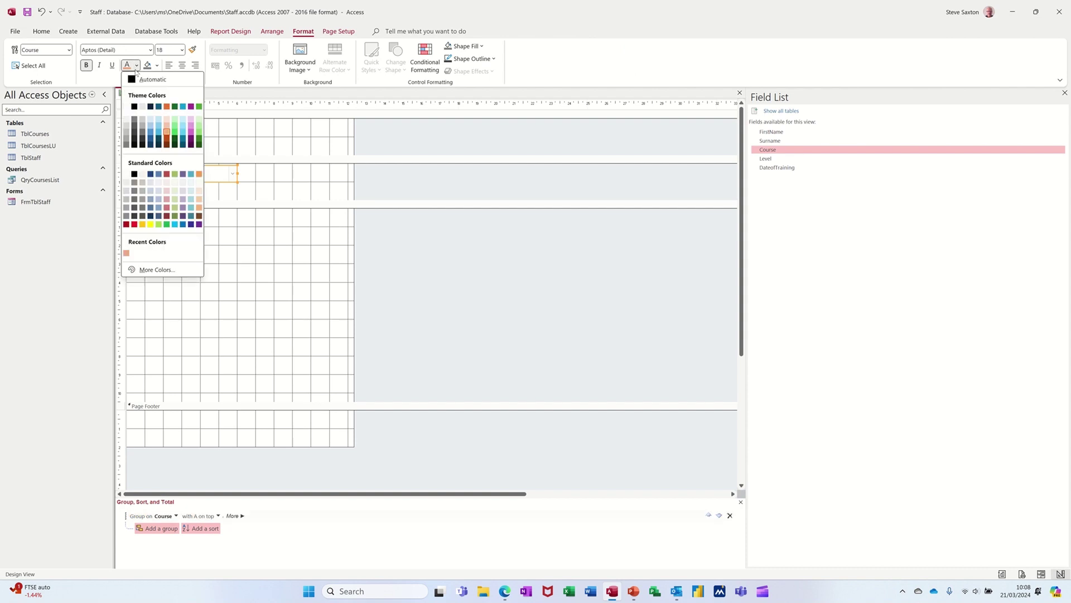
click(151, 137)
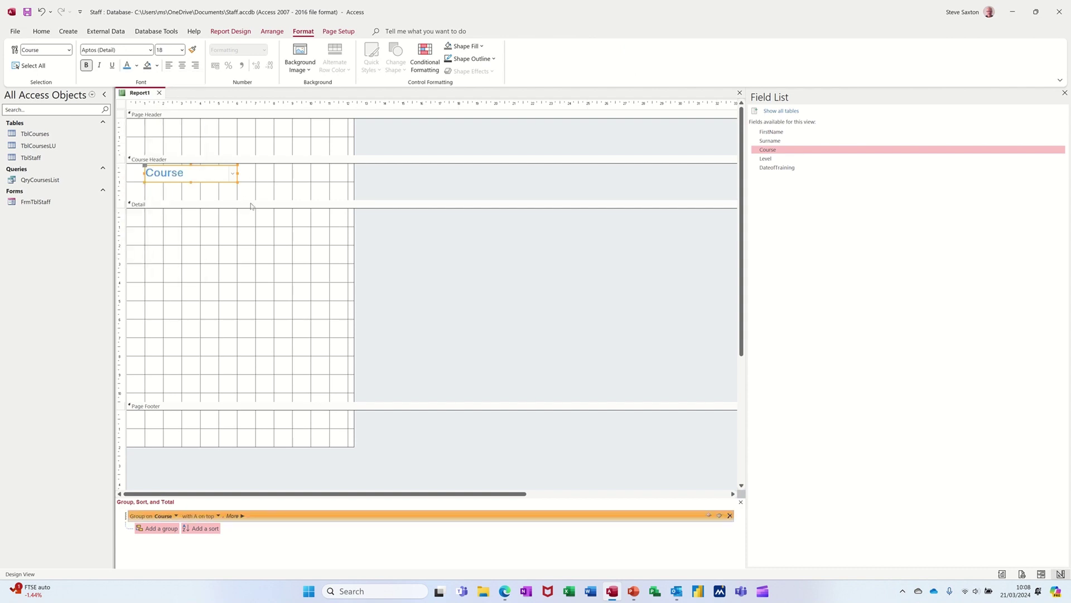
drag(251, 200, 256, 186)
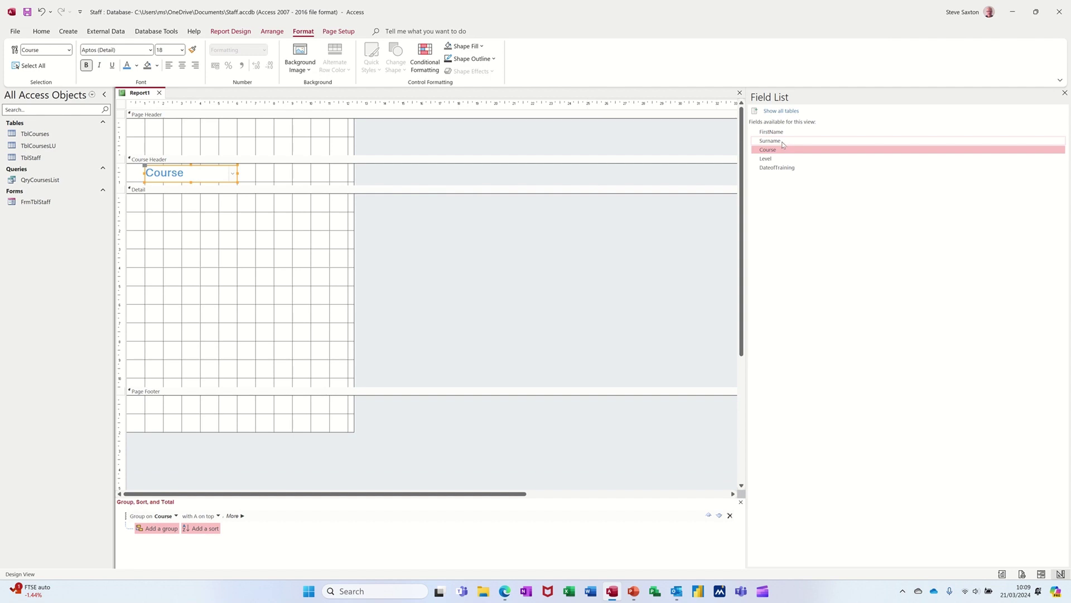
- Add FirstName and Surname boxes side by side in Detail, deleting their labels
drag(784, 134, 264, 204)
click(228, 207)
key(Delete)
drag(291, 209, 193, 209)
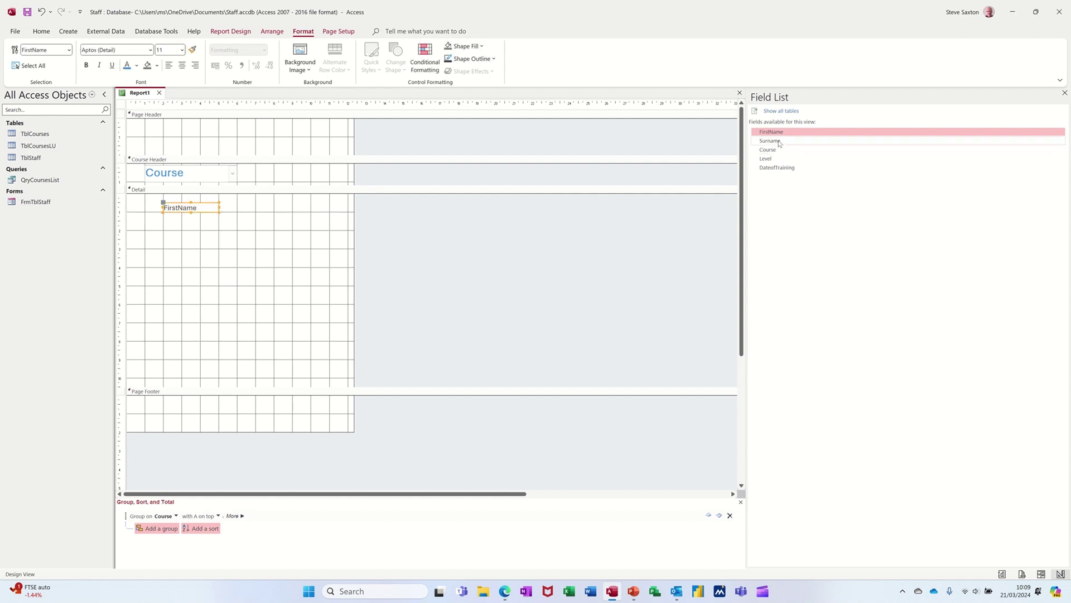
drag(780, 142, 311, 210)
click(261, 211)
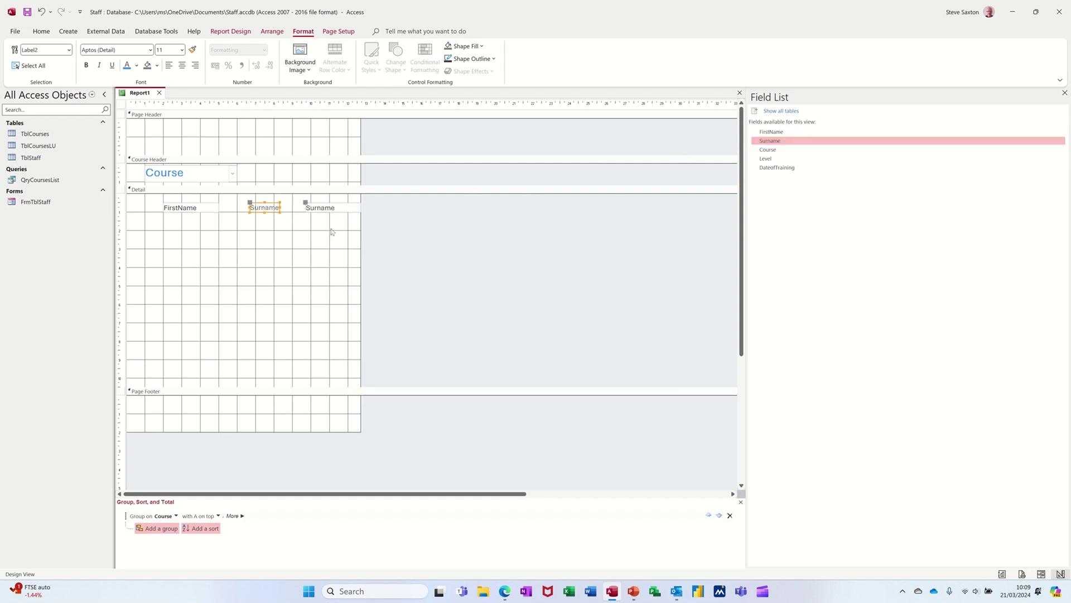
key(Delete)
drag(339, 208, 270, 209)
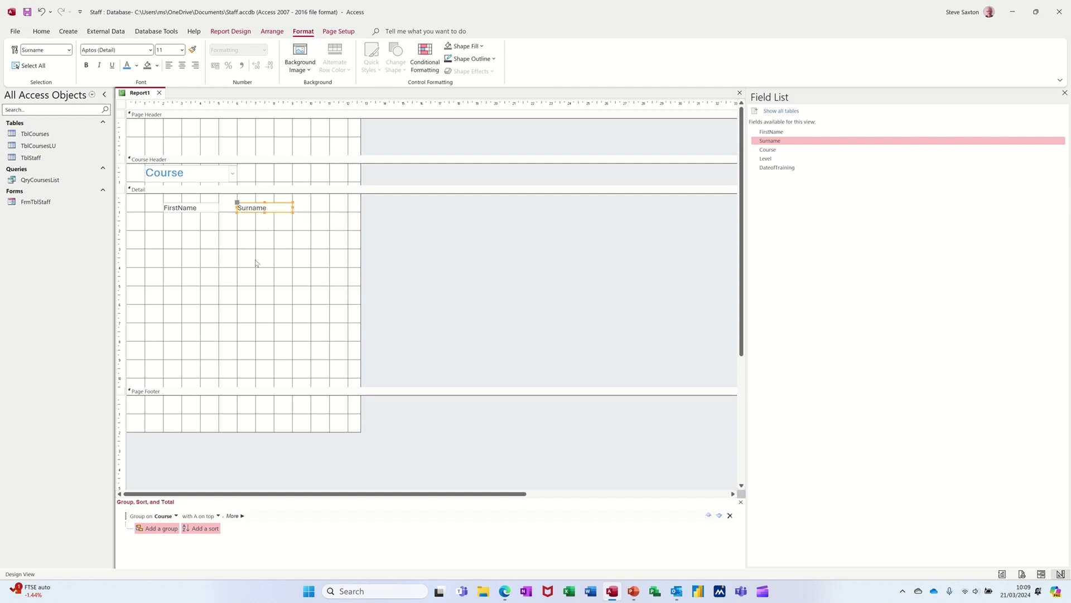
- Preview the staff names under each course heading, then return to Design View
click(226, 32)
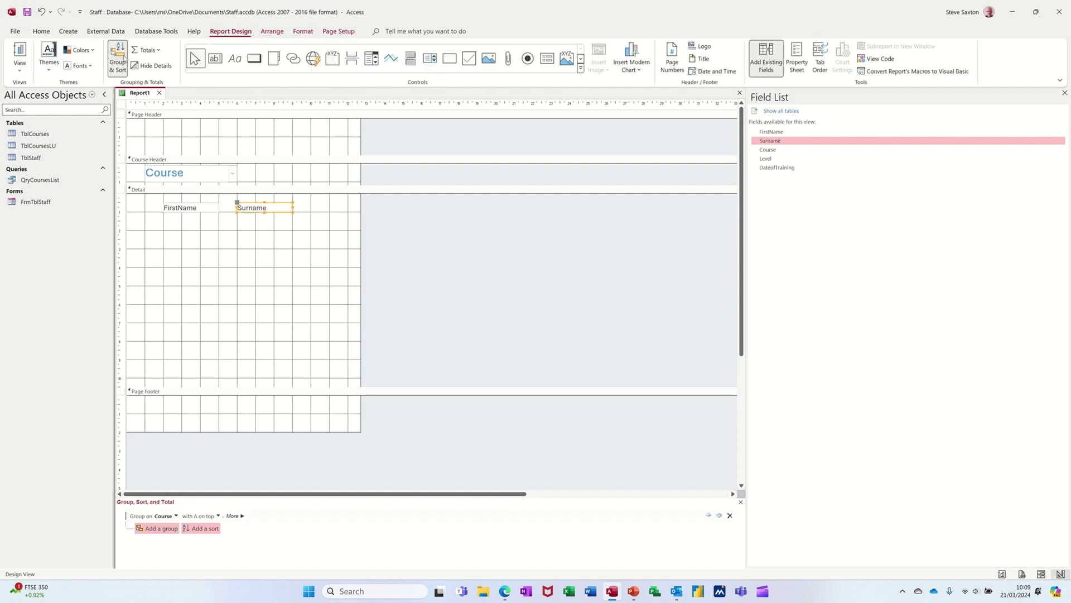
click(24, 50)
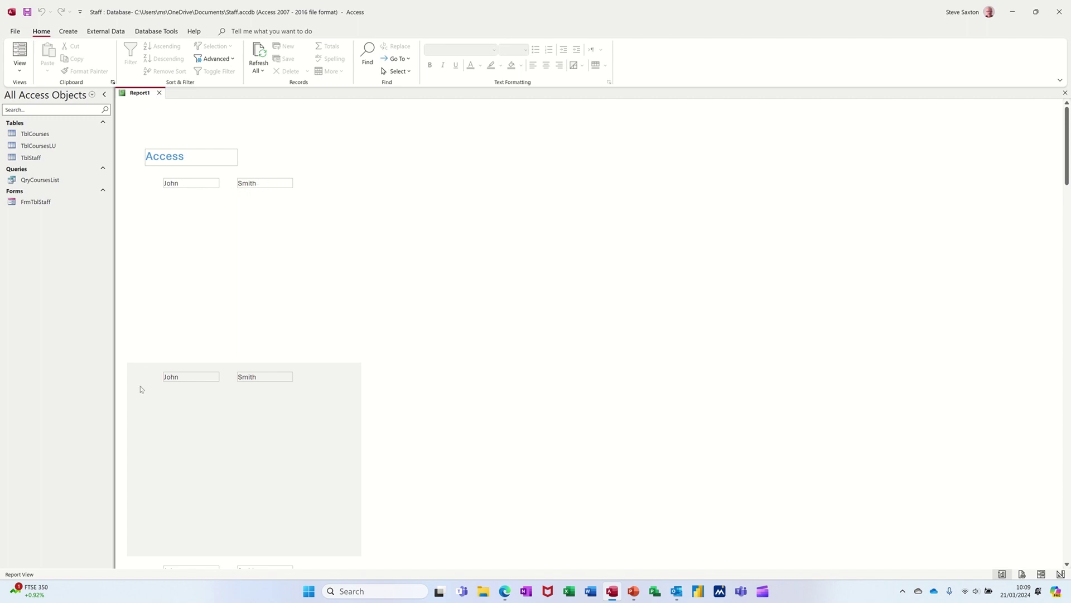
click(20, 70)
click(45, 150)
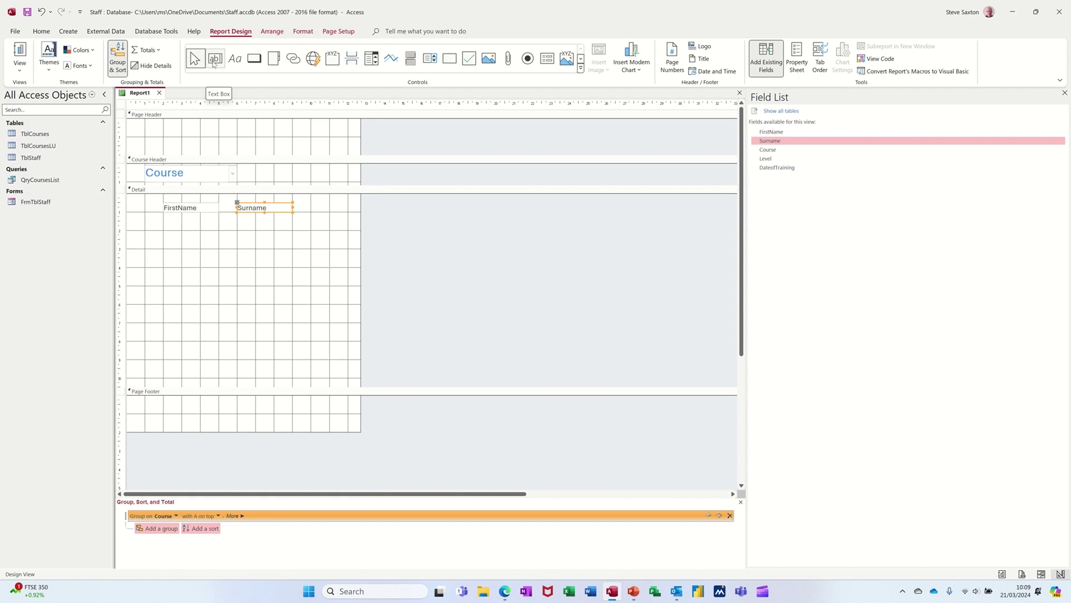
- Draw an unbound text box in Detail below the names and delete its Text3 label
click(214, 63)
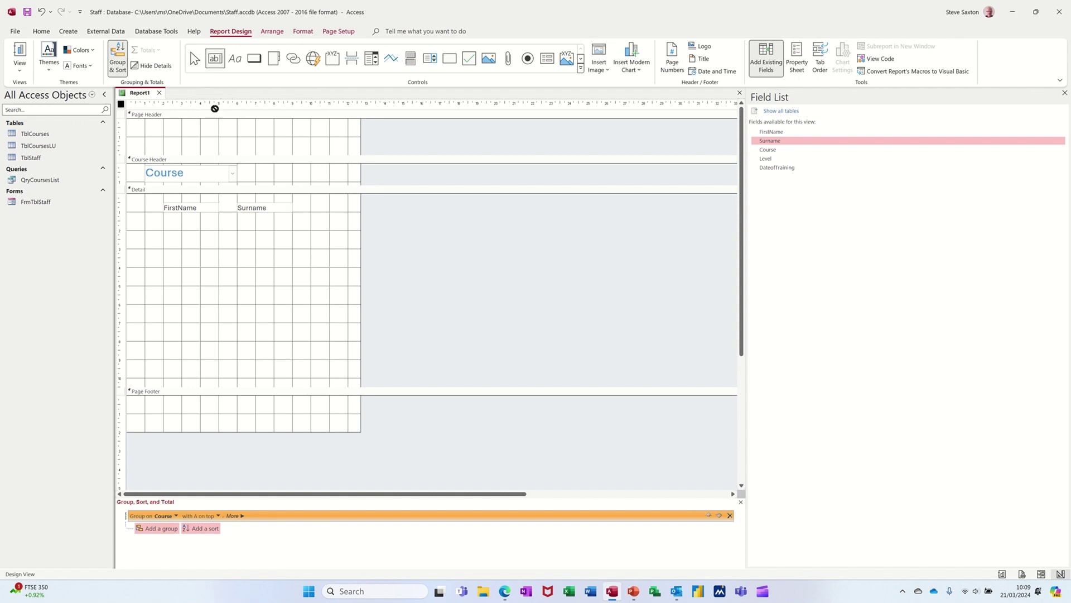
drag(183, 221, 322, 249)
click(140, 228)
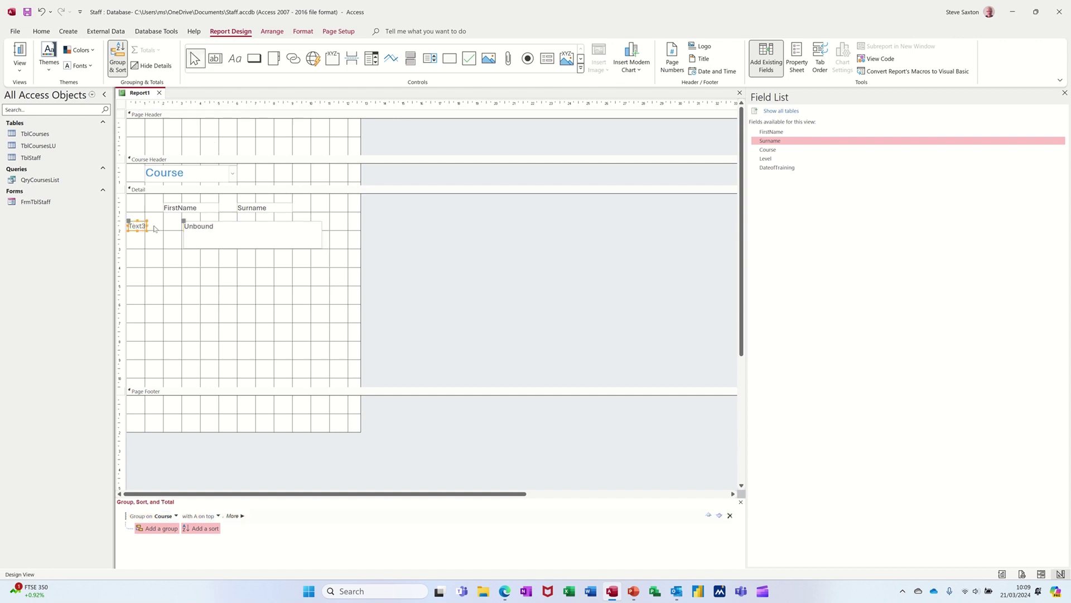
key(Delete)
- Enter =[firstname] & " " & [surname] in the box and preview the full names
click(196, 229)
click(197, 228)
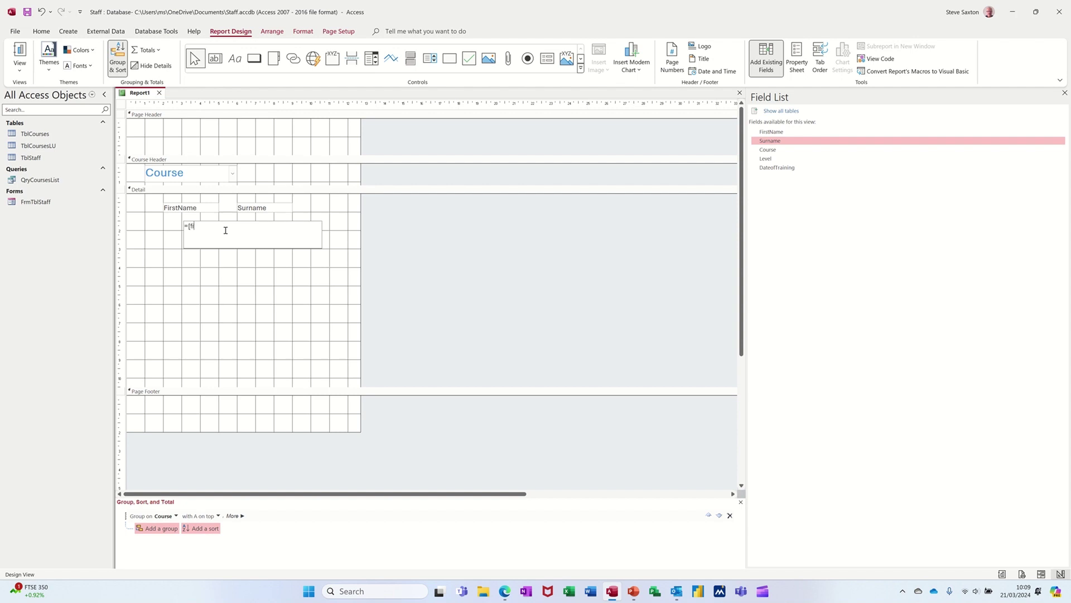
text(=[firstname)
text(]&" "&[surname)
click(295, 278)
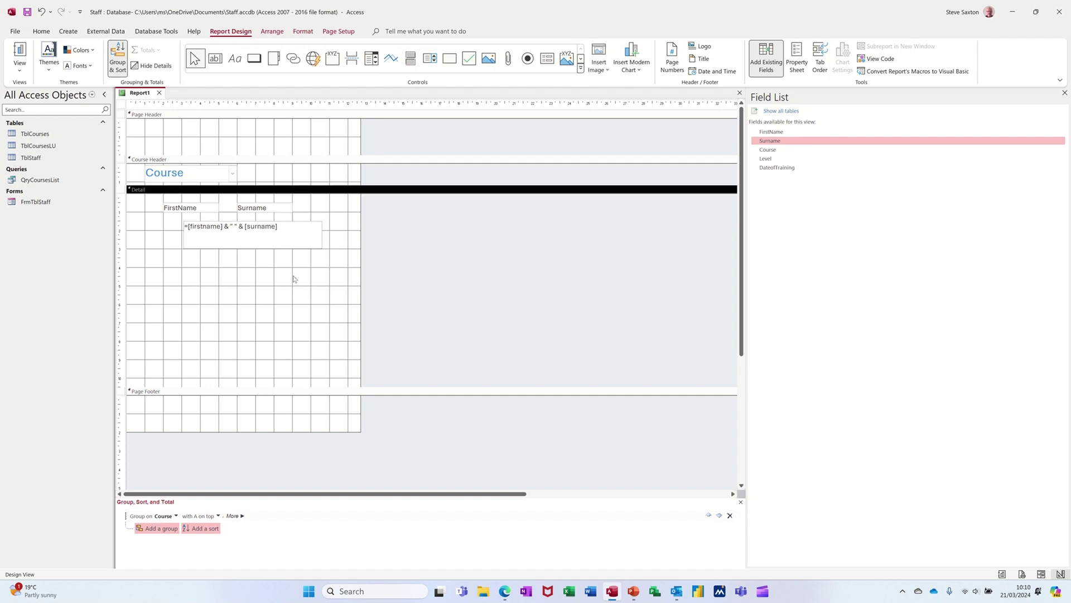
click(20, 50)
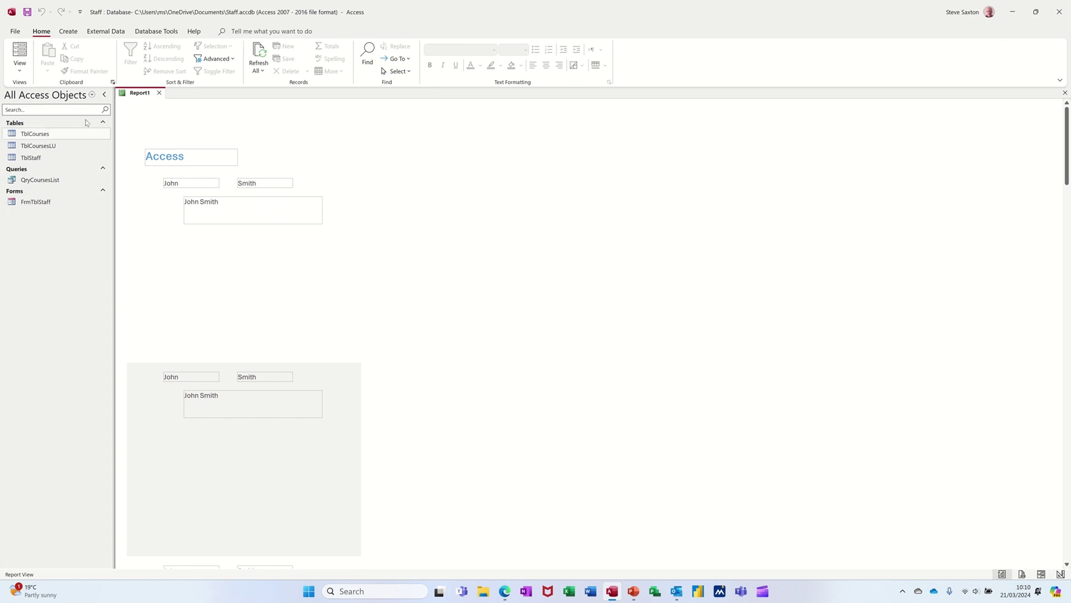
- In Design View, delete the separate FirstName and Surname boxes and move the full-name box into their place
click(20, 68)
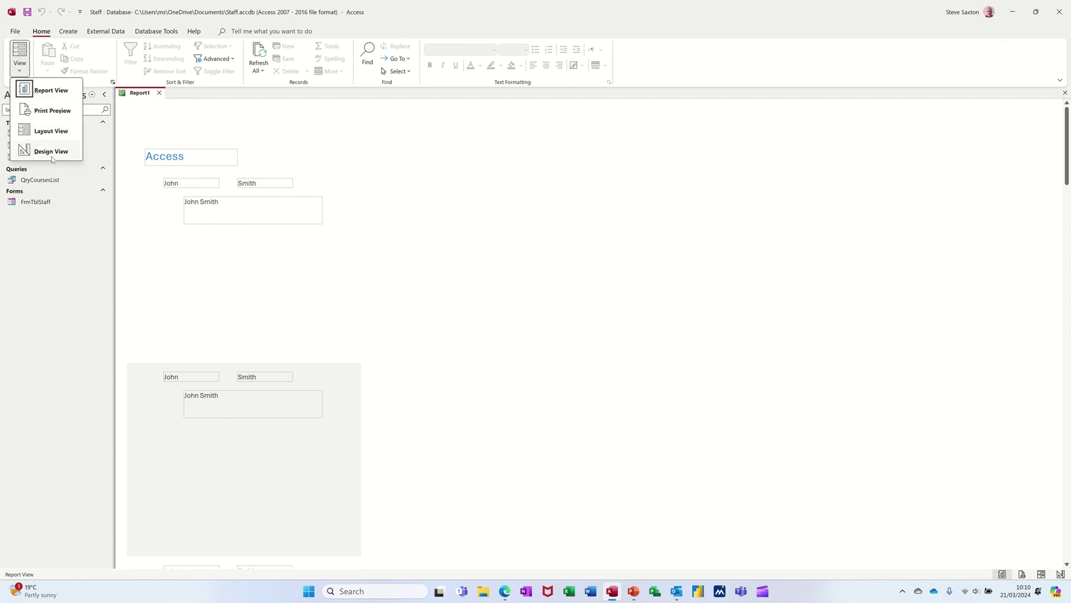
click(51, 150)
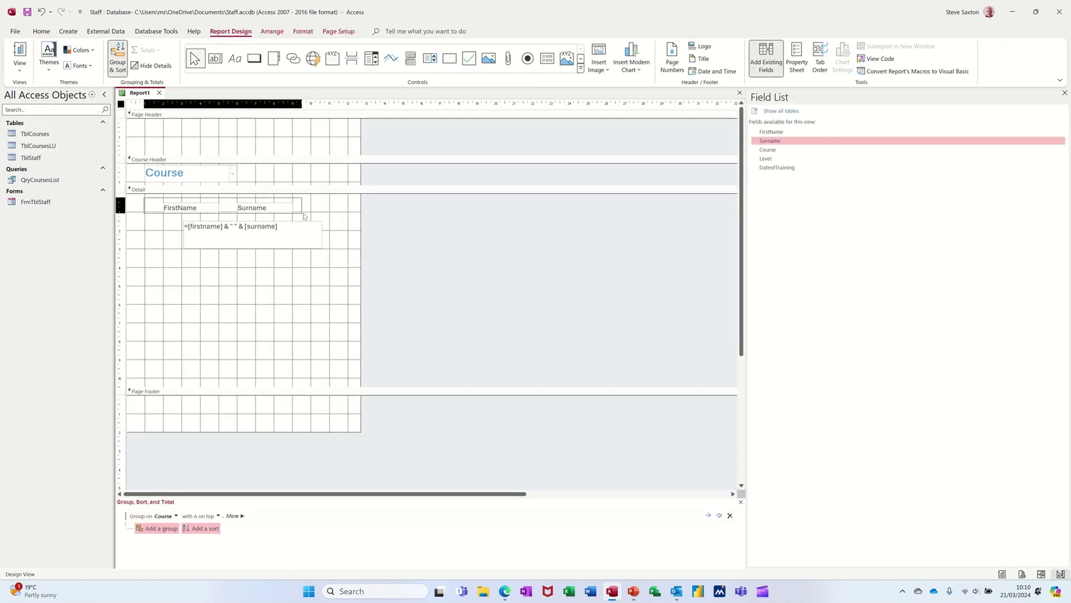
drag(304, 215, 305, 215)
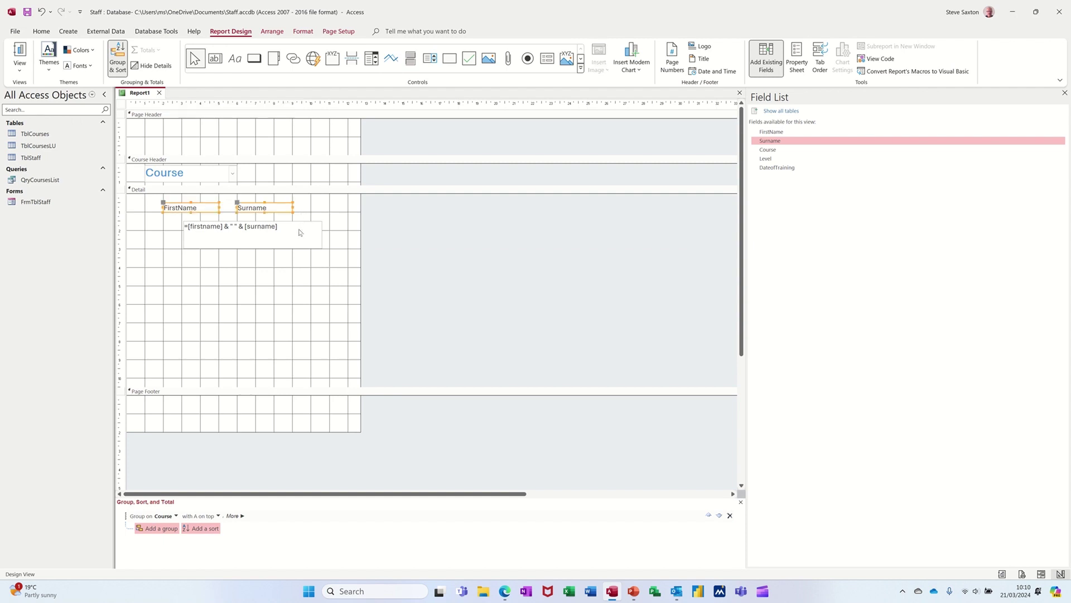
key(Delete)
drag(293, 237, 216, 214)
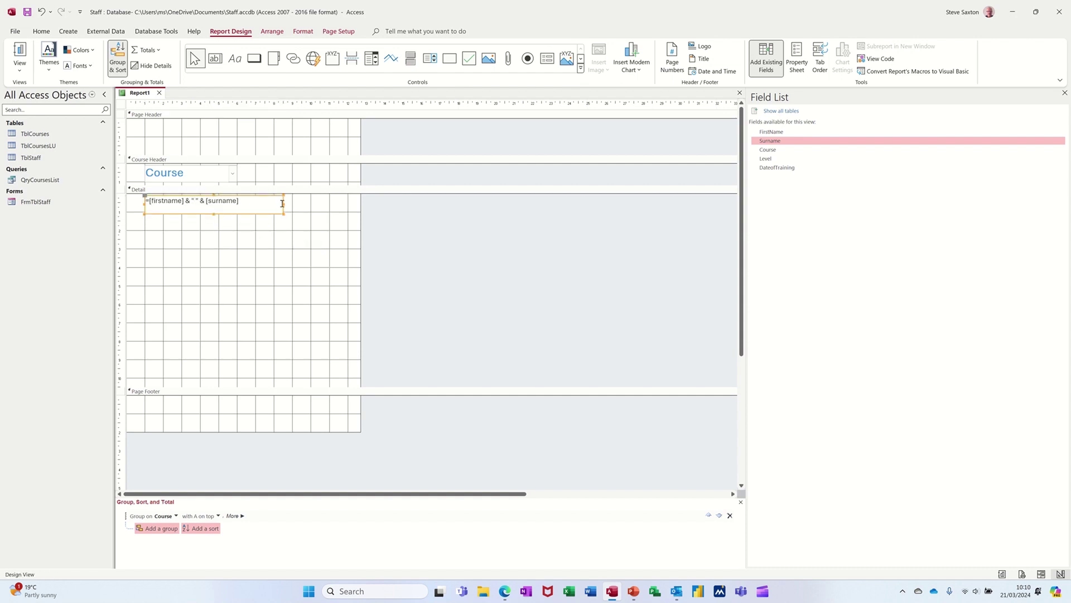
- Narrow the full-name box and make its text bold
drag(283, 204, 257, 205)
click(303, 31)
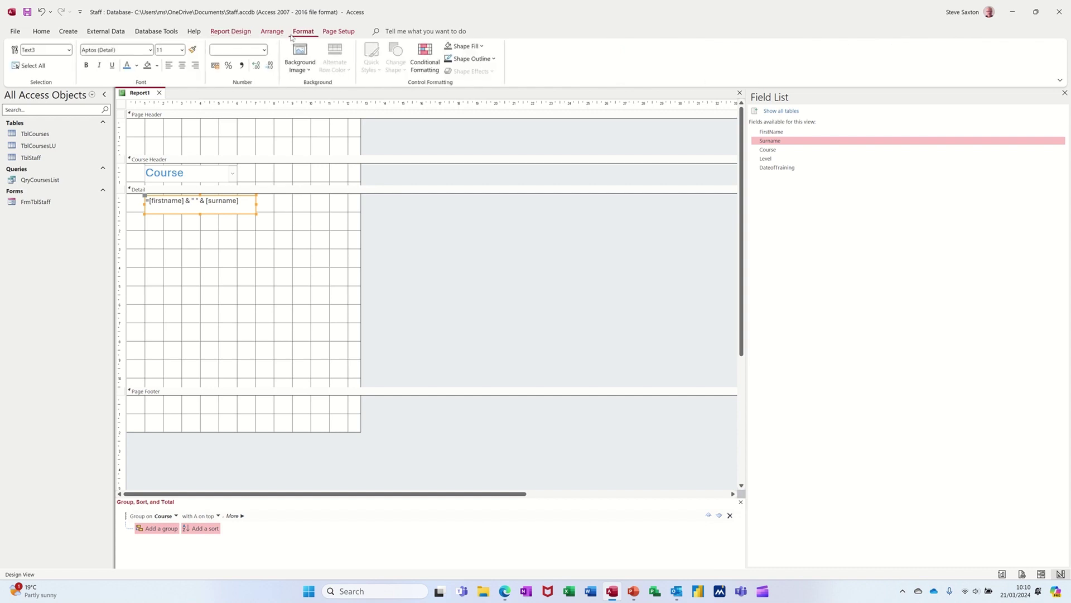
click(86, 66)
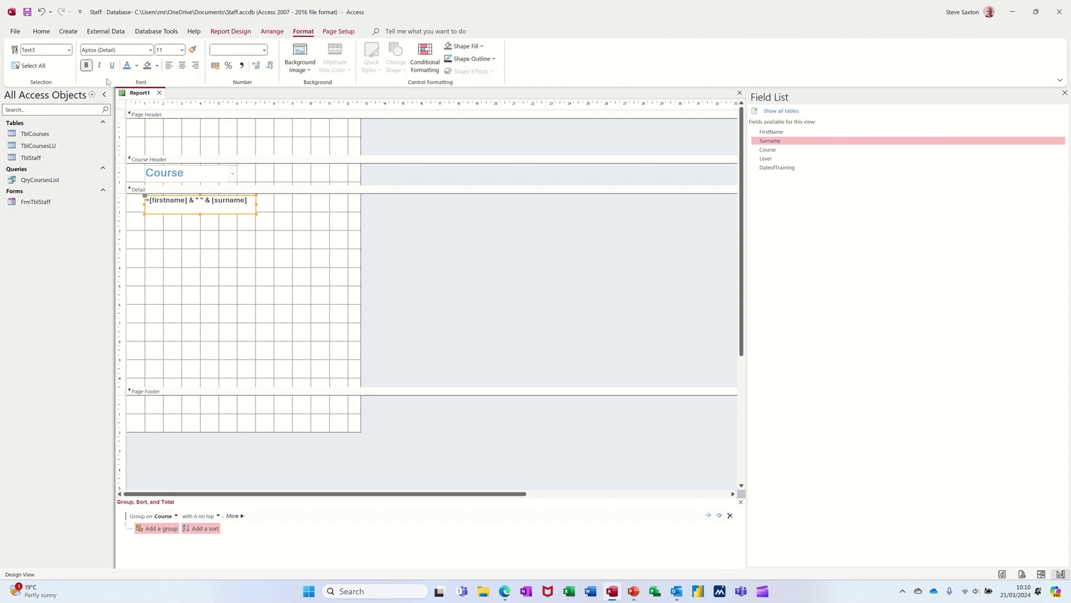
click(252, 237)
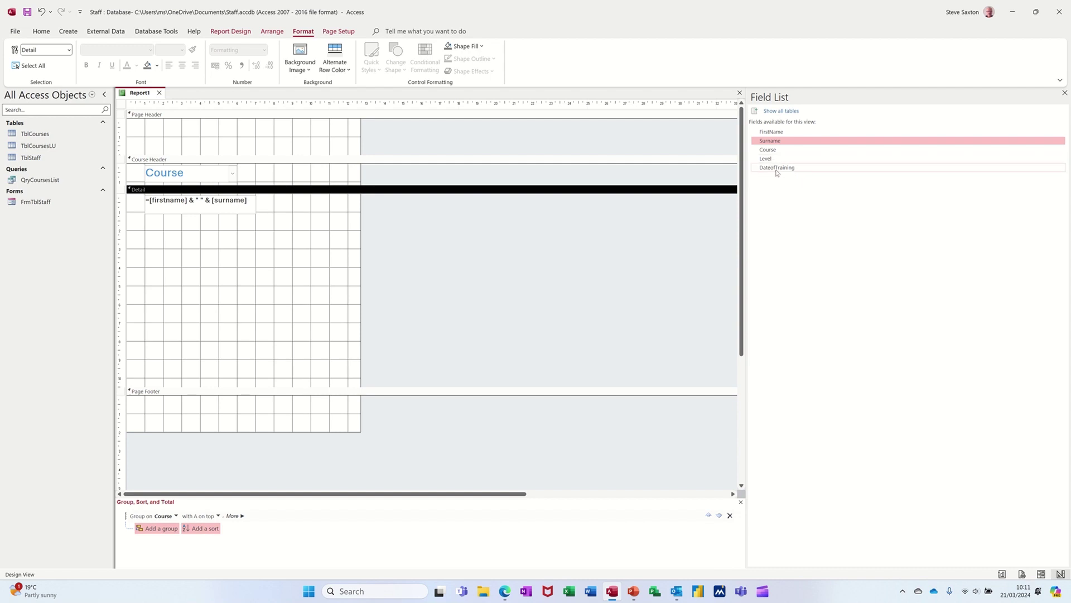
- Add the DateofTraining field to the Detail section and delete its label
drag(776, 167, 285, 202)
click(297, 210)
key(Delete)
- Copy the name box's bold formatting onto the DateofTraining box with Format Painter
click(184, 208)
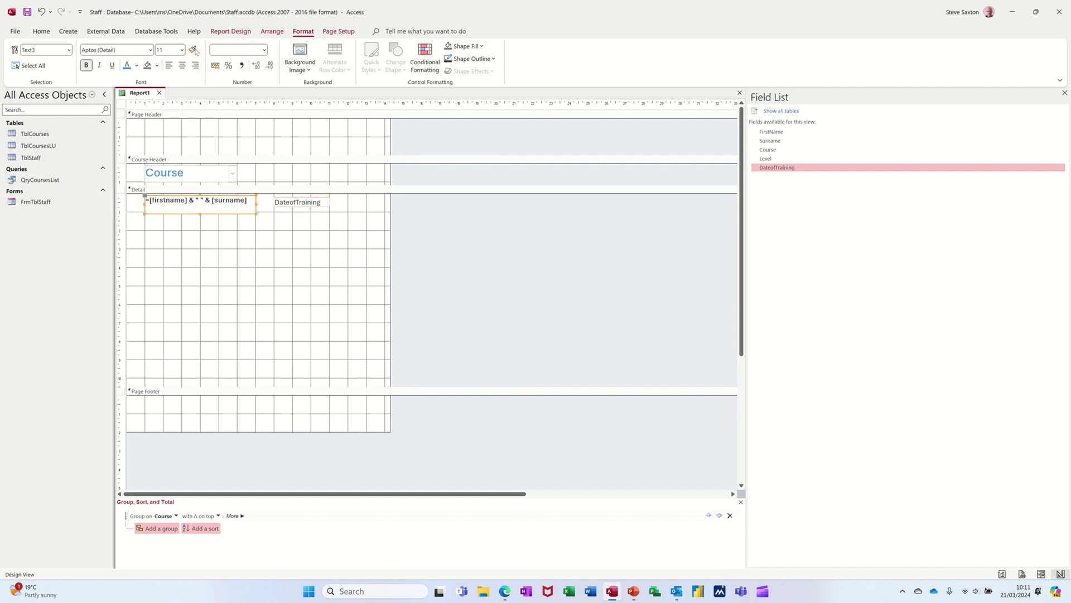
click(193, 50)
click(292, 206)
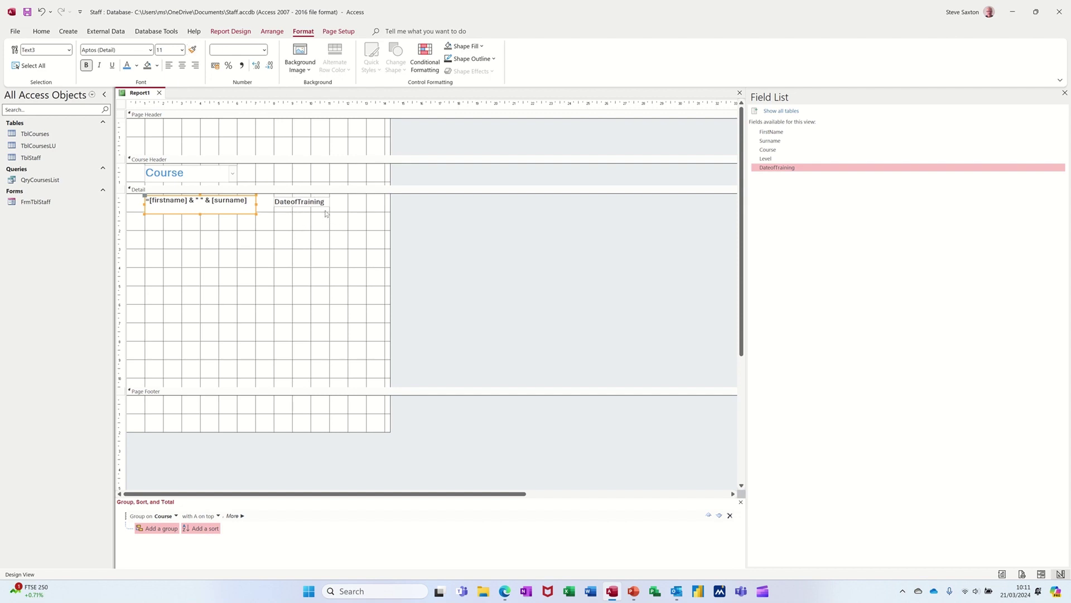
click(212, 32)
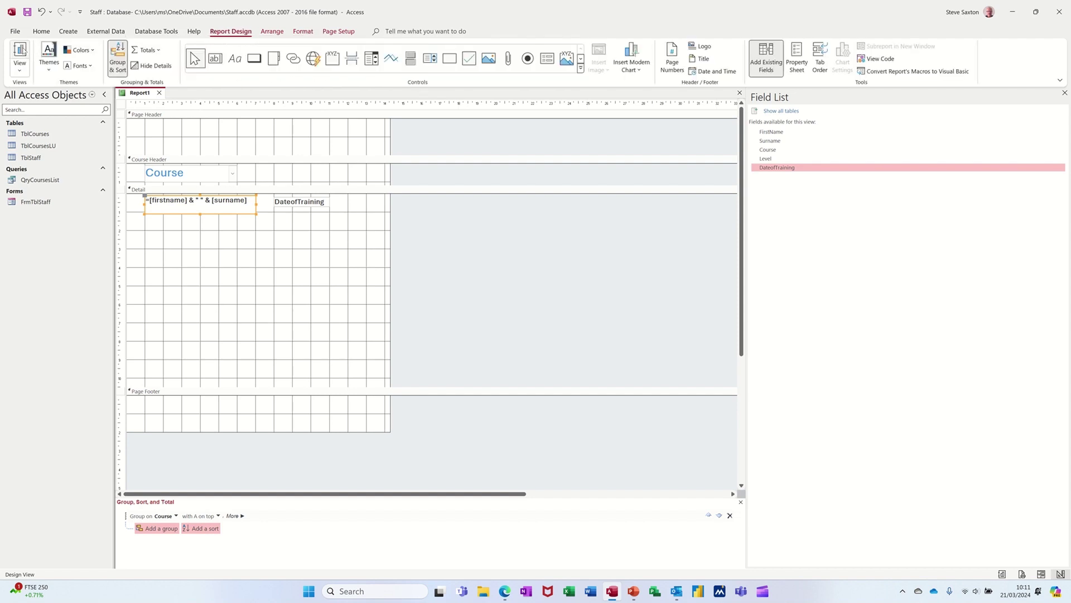
- Preview the report, then in Design View align the DateofTraining box with the name box's top
click(24, 51)
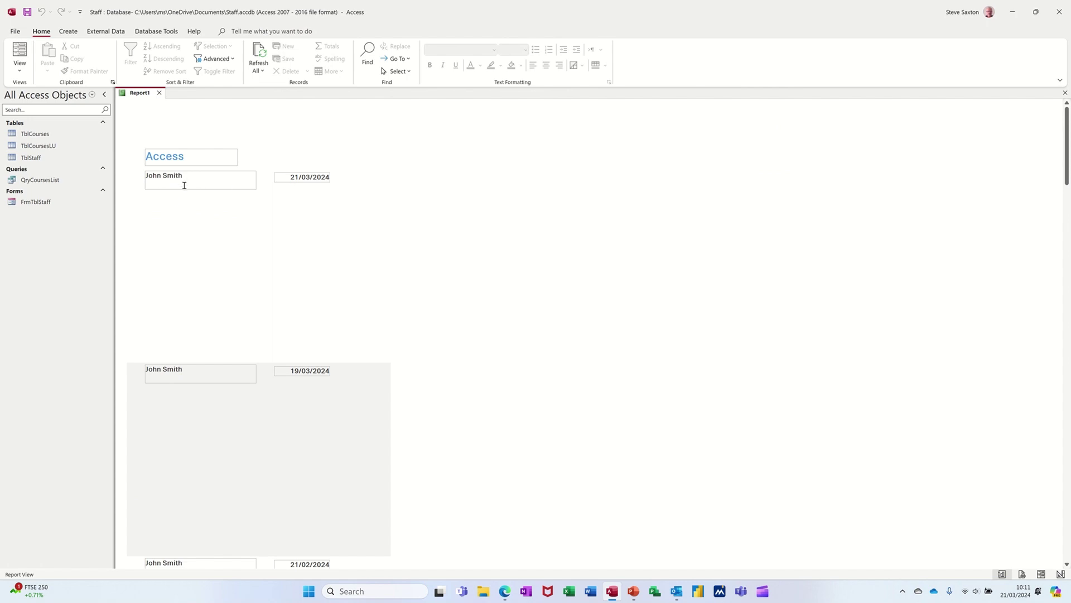
click(17, 73)
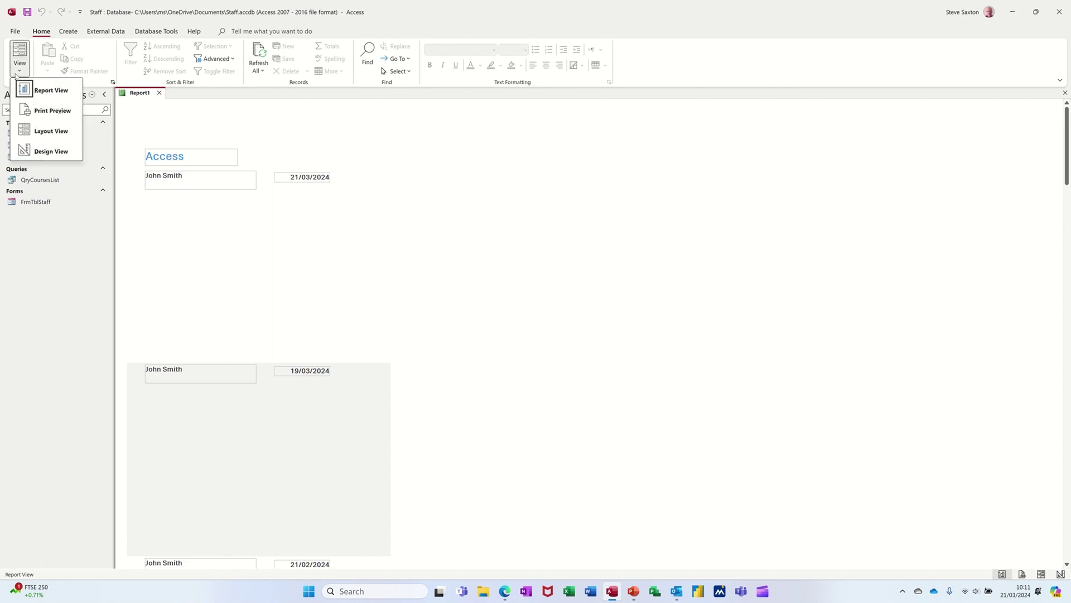
click(41, 152)
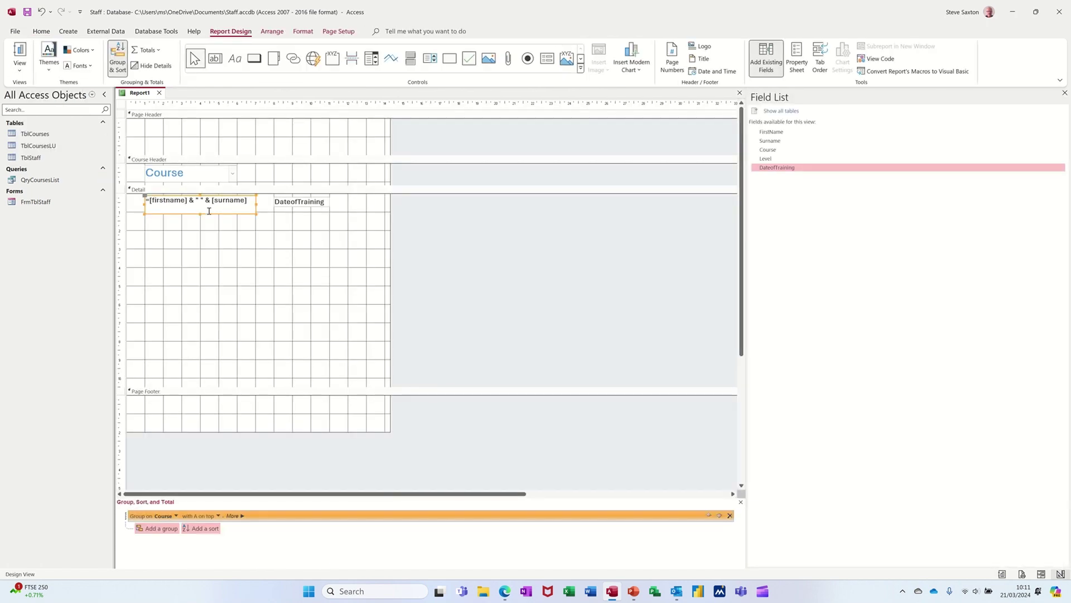
click(199, 211)
click(198, 209)
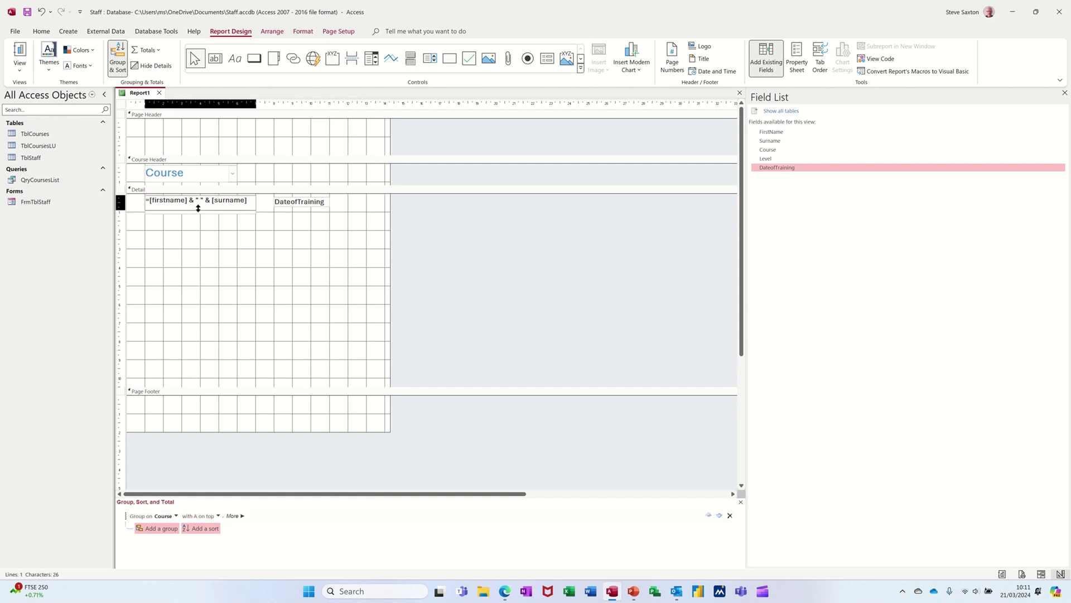
click(299, 202)
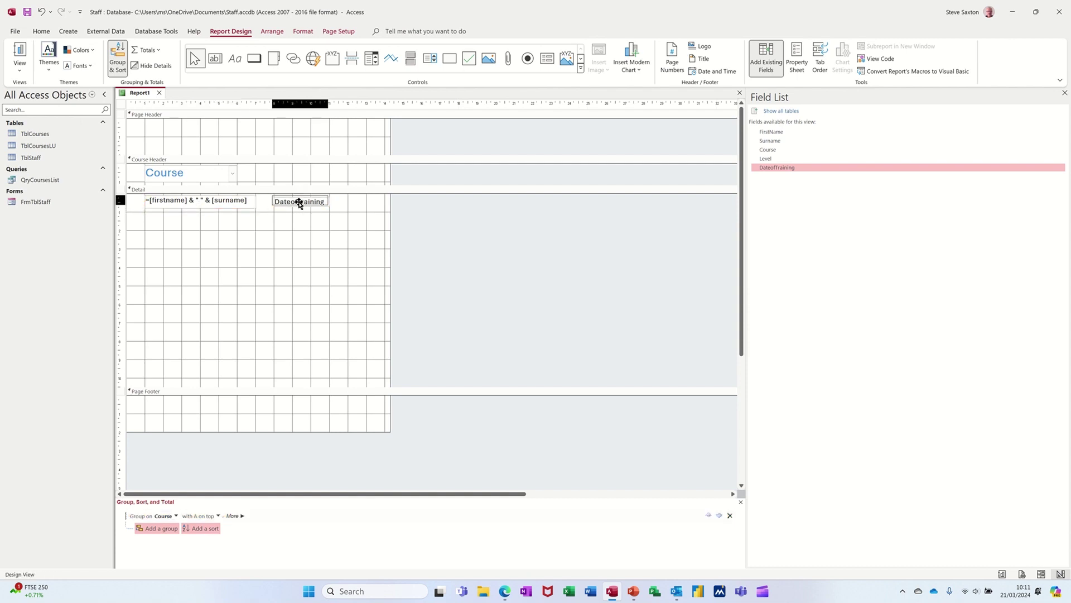
drag(299, 203, 297, 198)
- Shrink the Detail section to fit both fields, select them and open their Property Sheet
drag(285, 384, 313, 213)
click(120, 201)
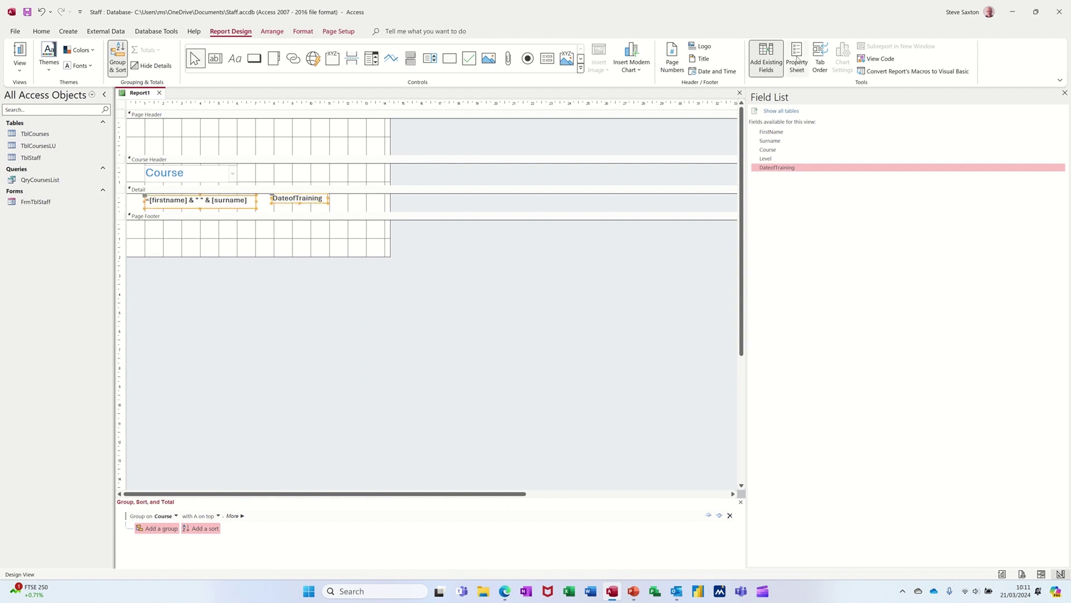
click(798, 60)
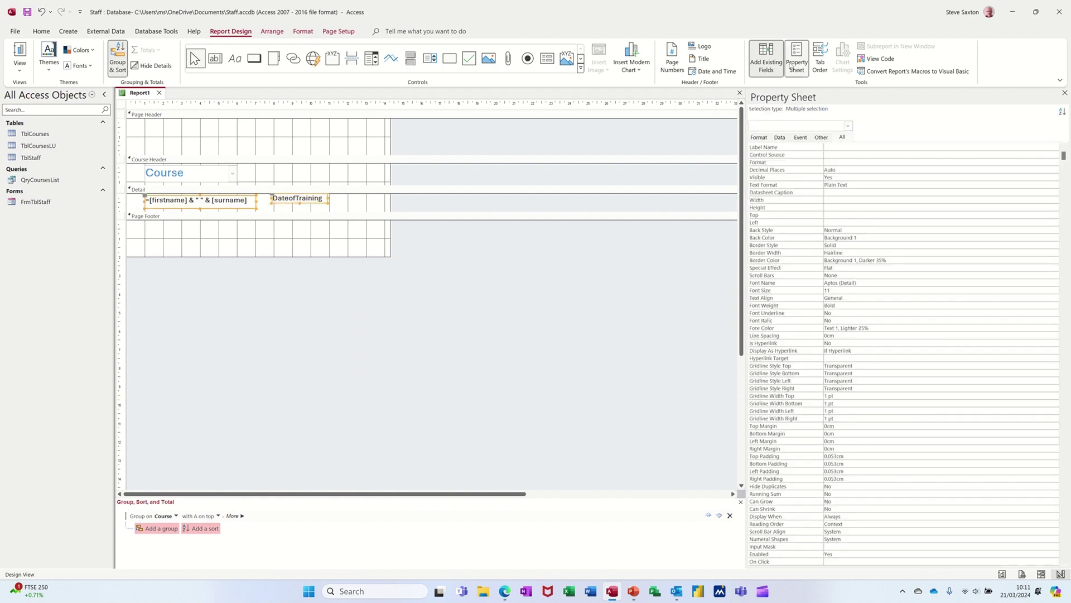
- Set both boxes' Back Style and Border Style to Transparent, then preview in Report View
click(849, 230)
click(1053, 231)
click(1026, 239)
click(837, 245)
click(1054, 246)
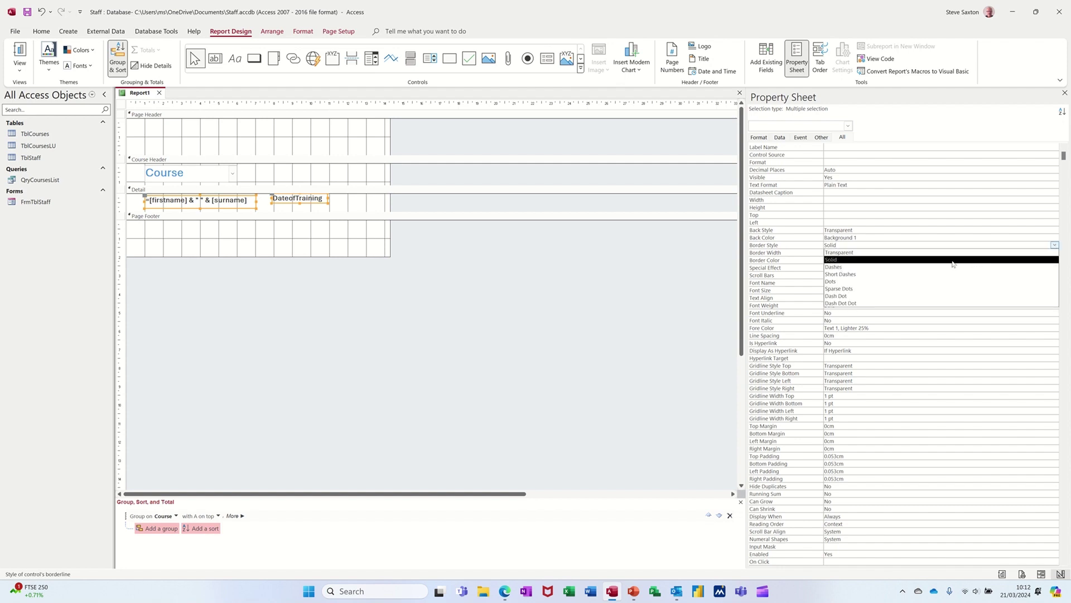
click(932, 255)
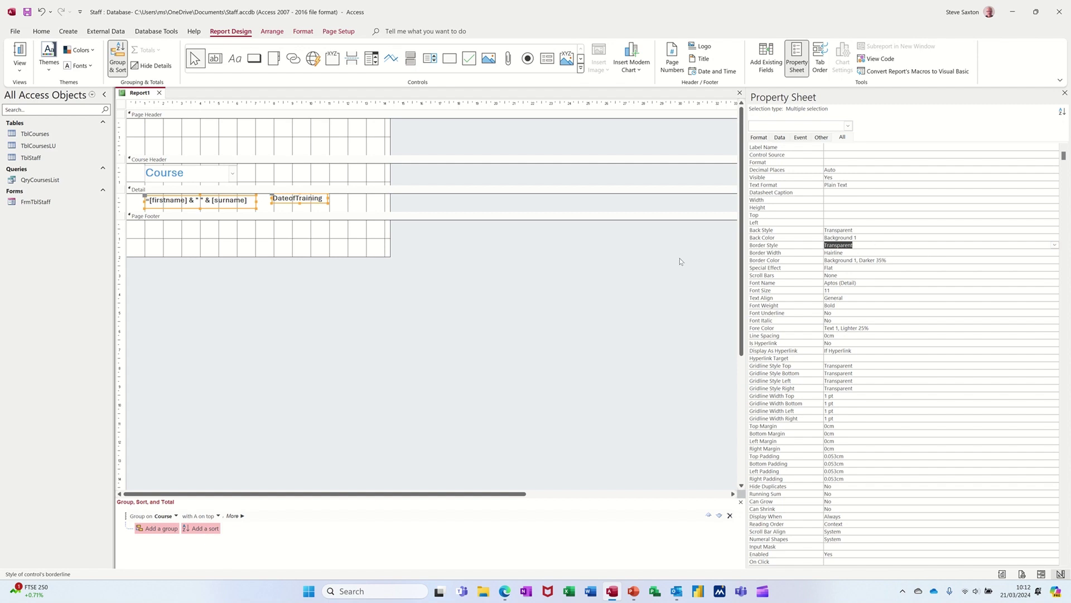
click(18, 53)
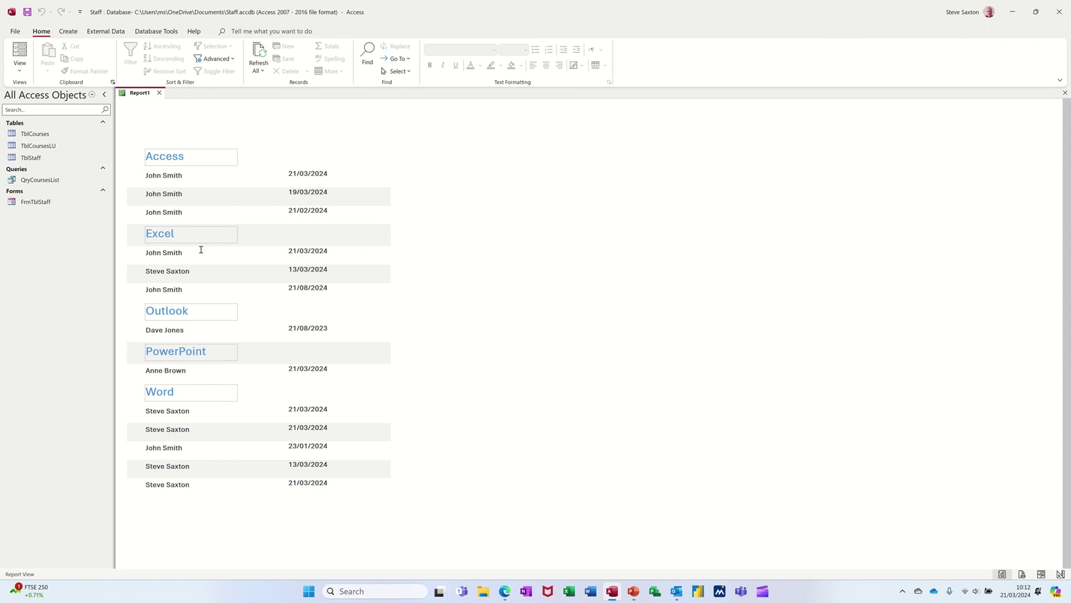
- Fill the Course header box with Accent 6 Lighter 60% light green and preview the report
click(20, 66)
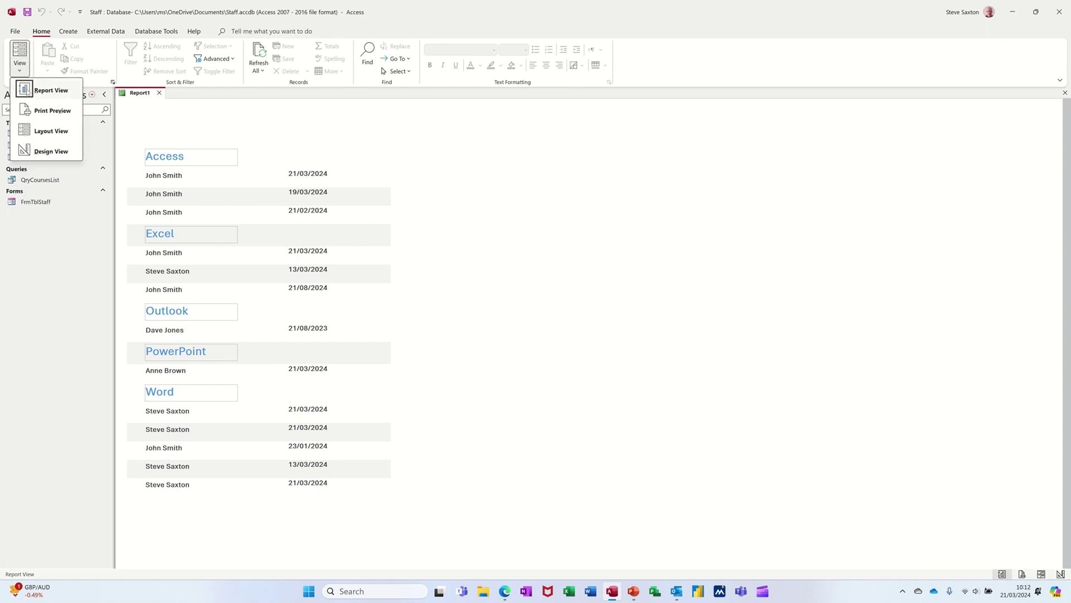
click(44, 151)
click(217, 178)
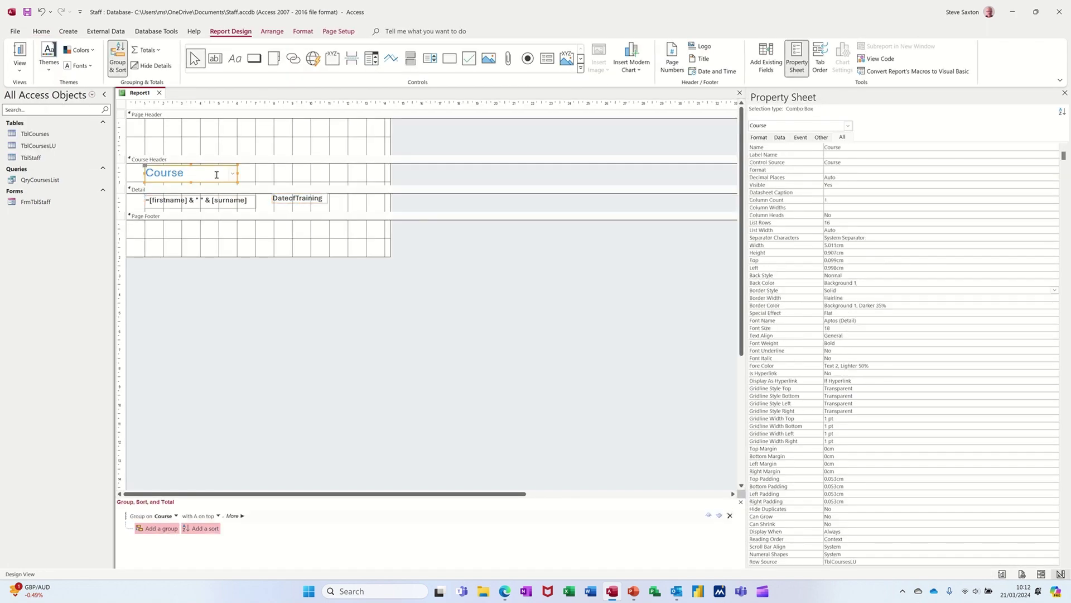
click(299, 34)
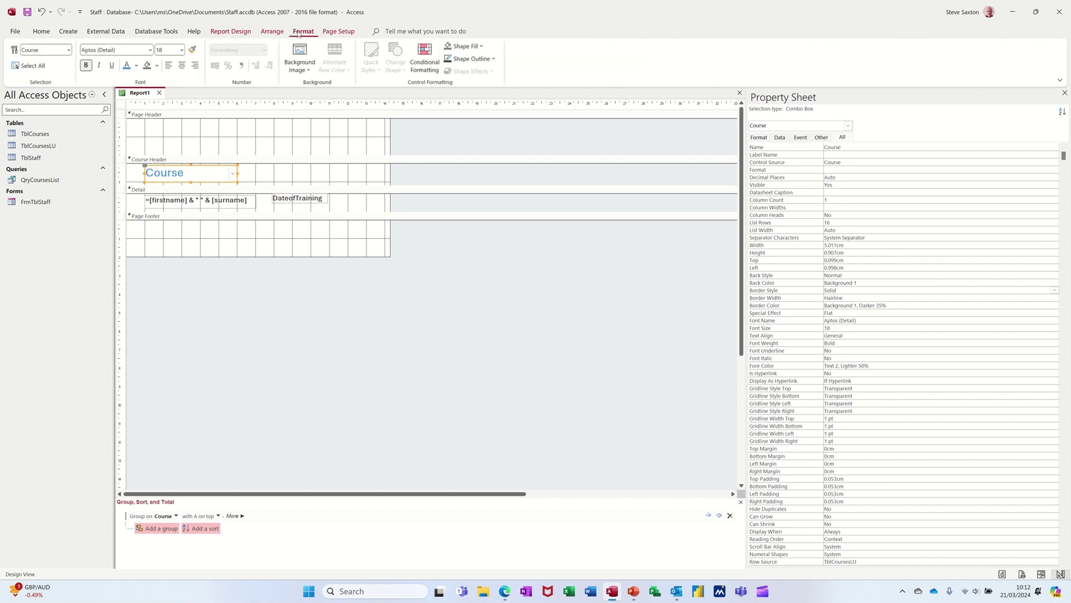
click(151, 70)
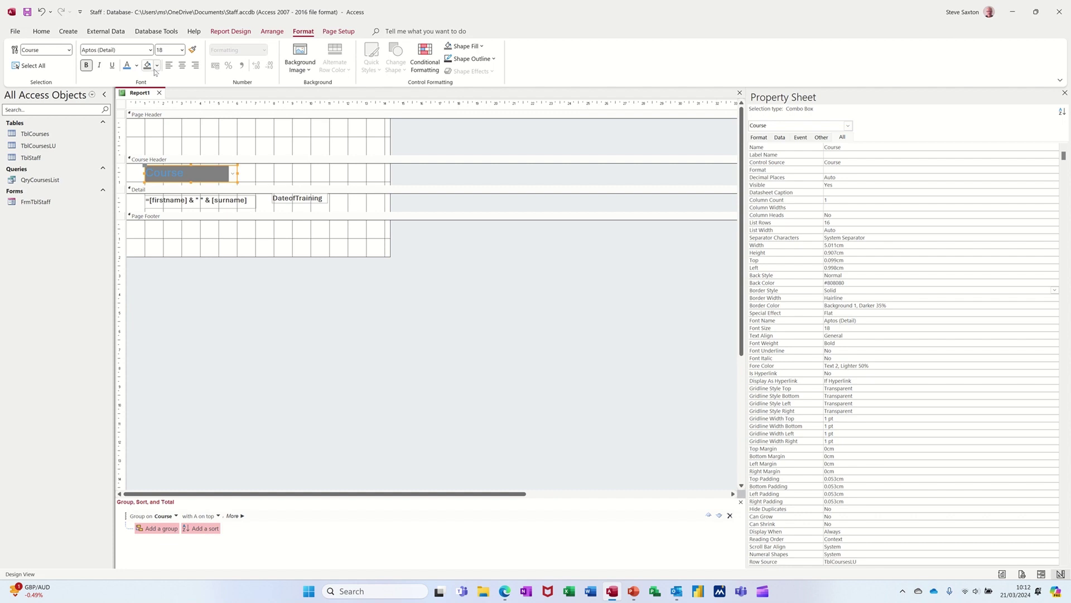
click(156, 70)
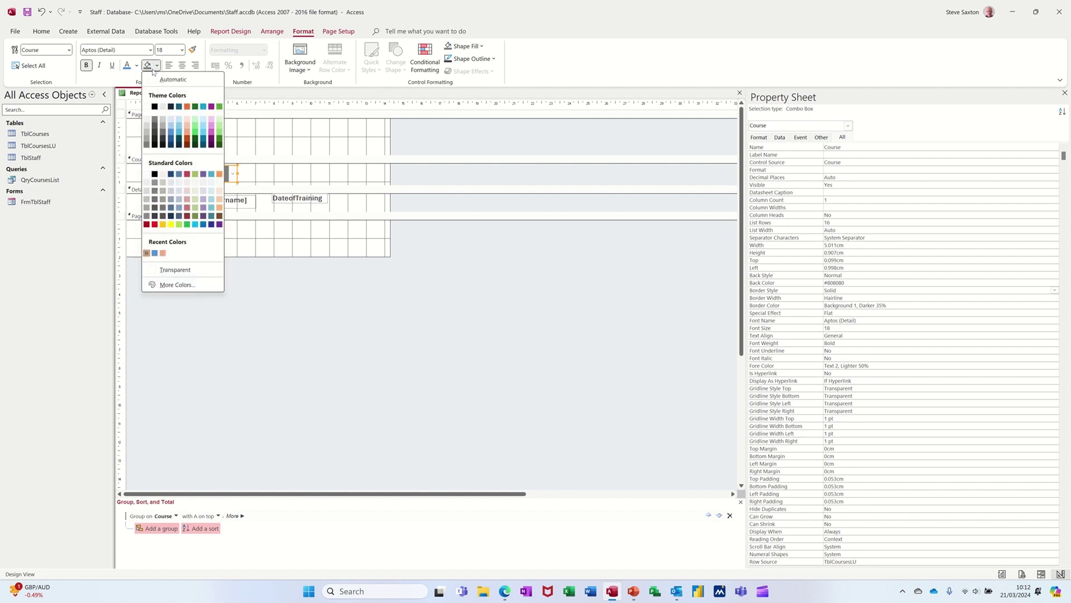
click(219, 128)
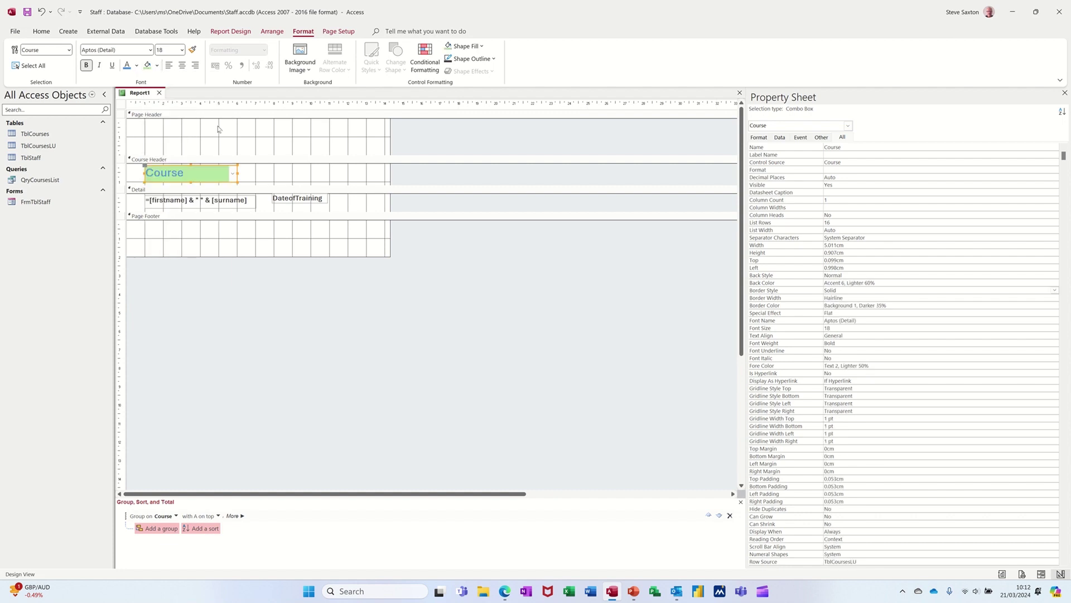
click(233, 237)
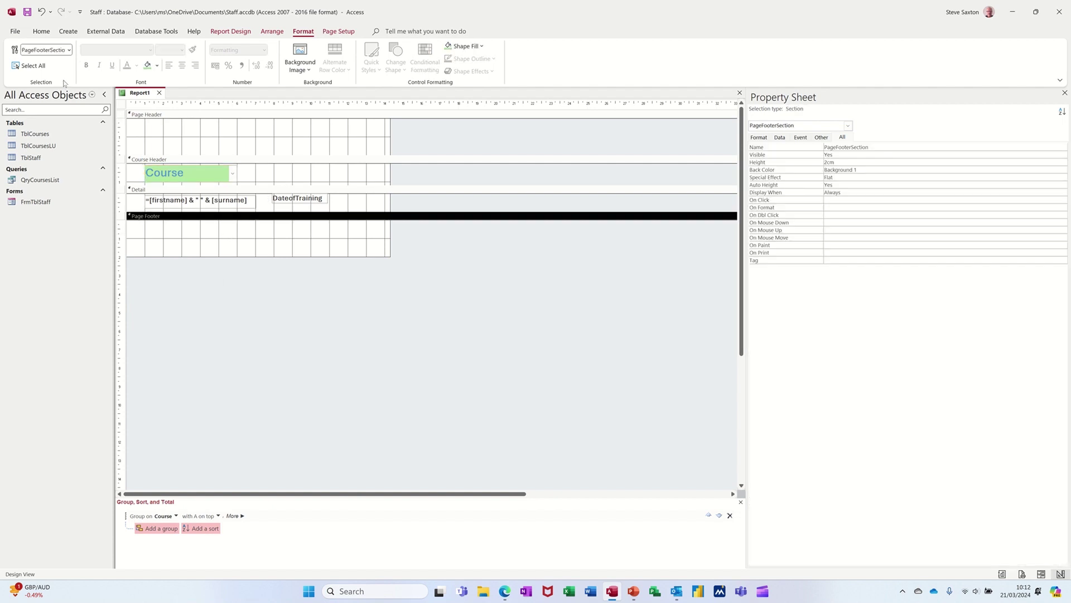
click(230, 32)
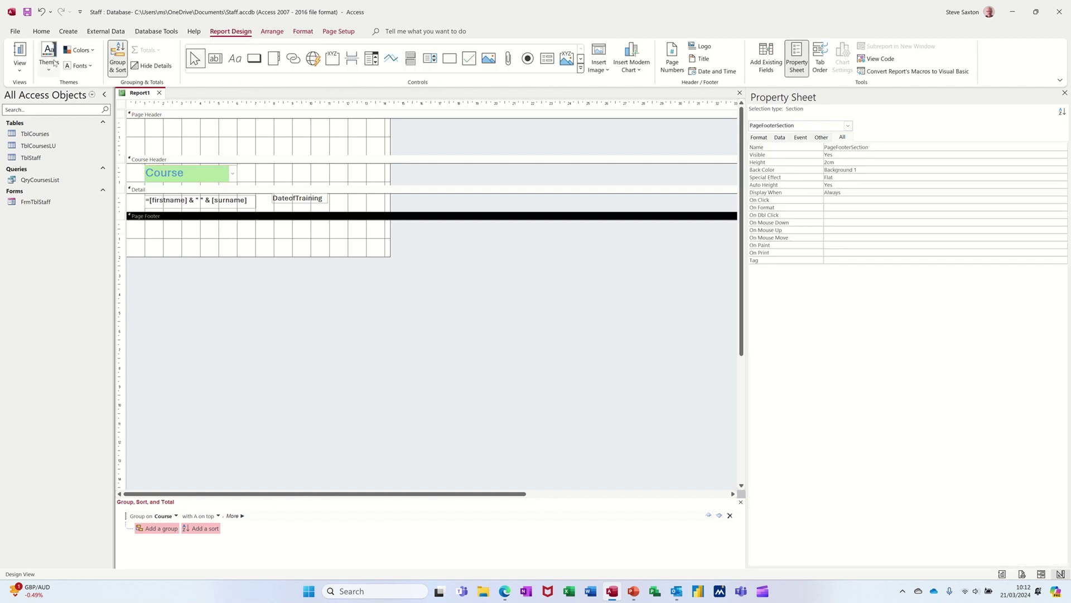
click(19, 50)
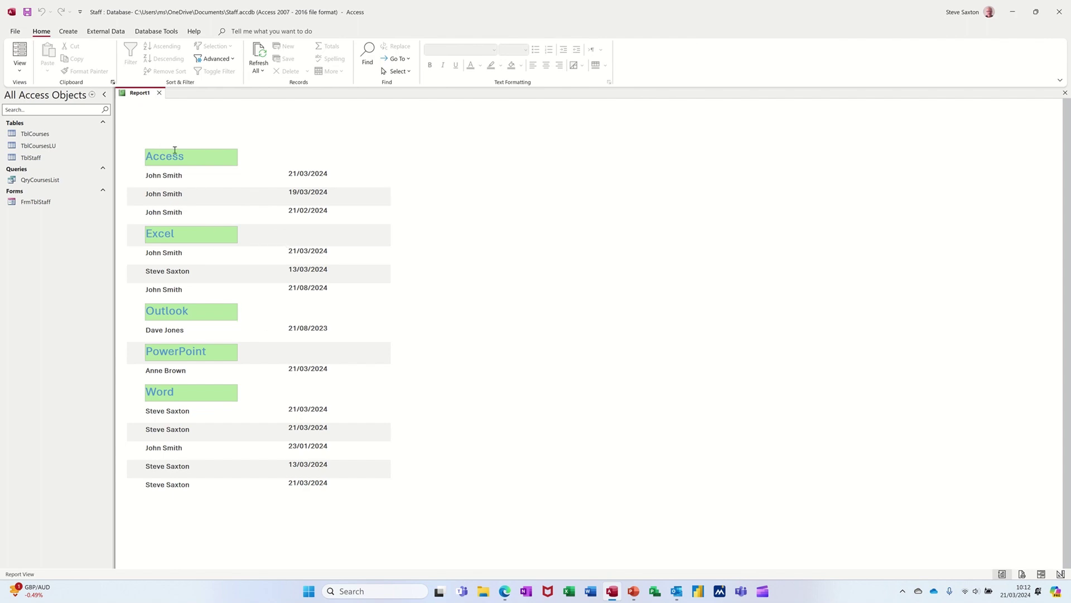
- Shift the Course box and the name and date fields to the left edge, checking in Report View
click(19, 70)
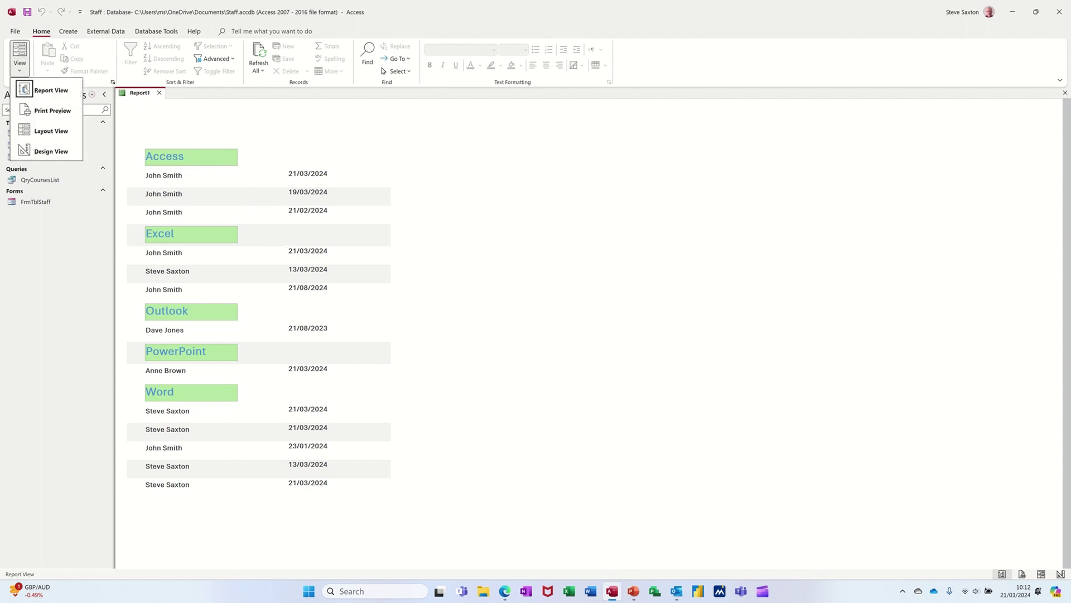
click(40, 154)
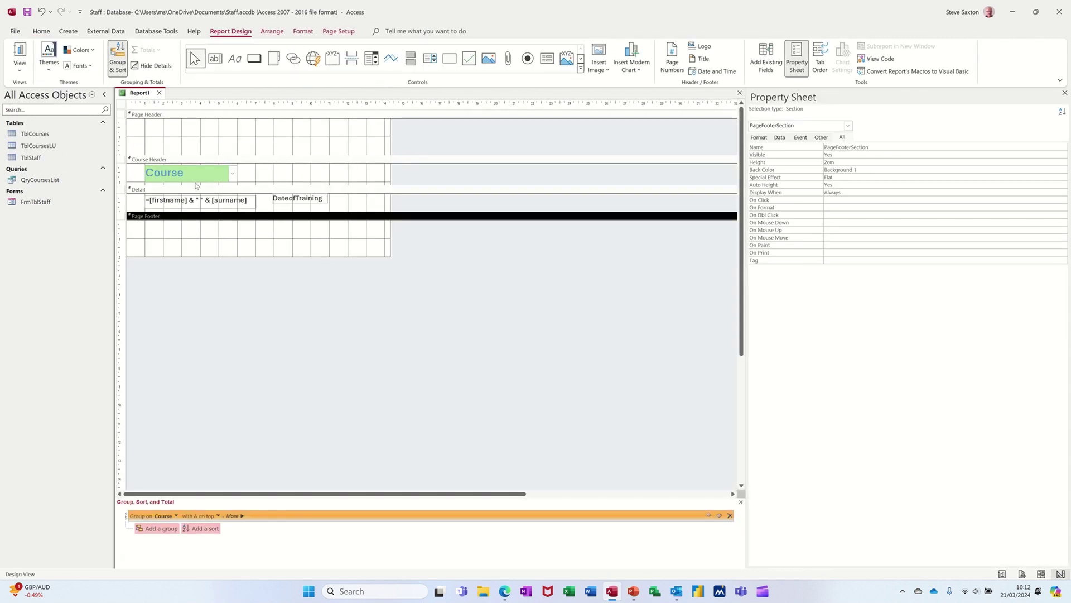
drag(195, 183, 177, 182)
click(121, 201)
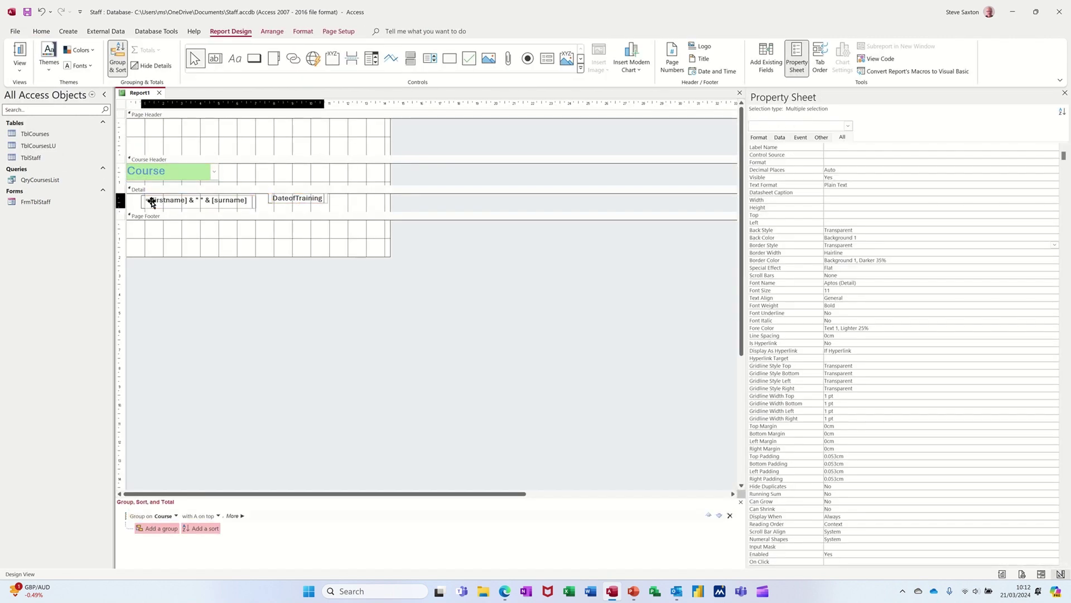
drag(135, 201, 118, 201)
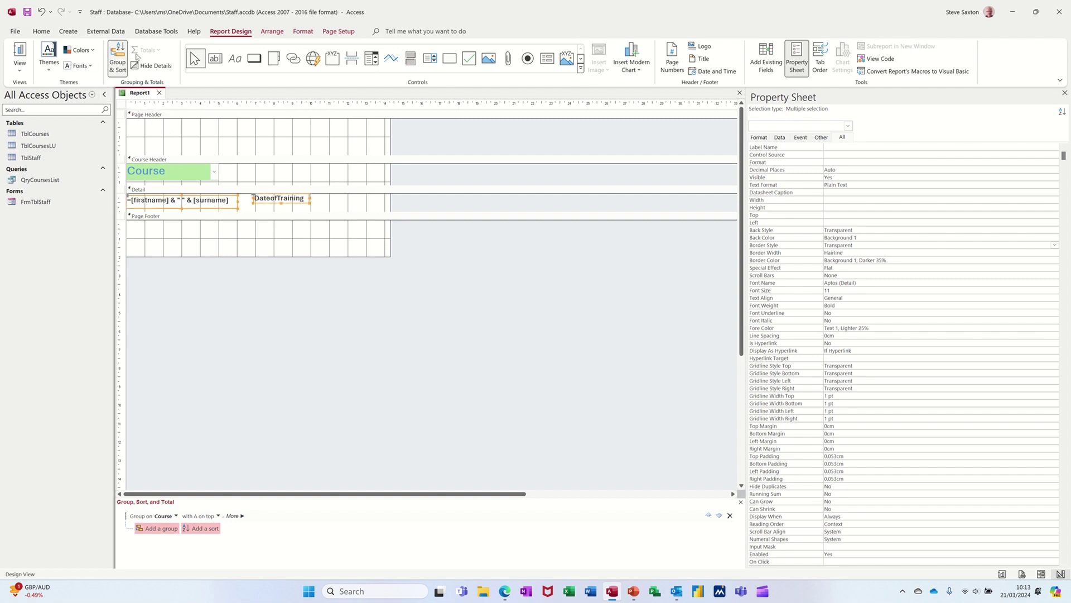
click(20, 51)
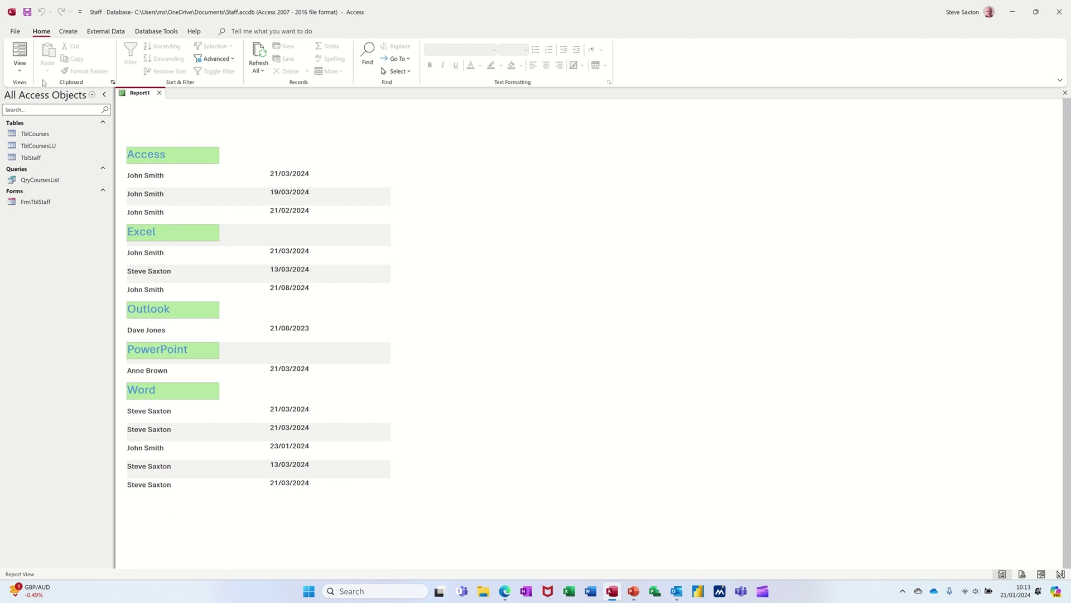
click(20, 70)
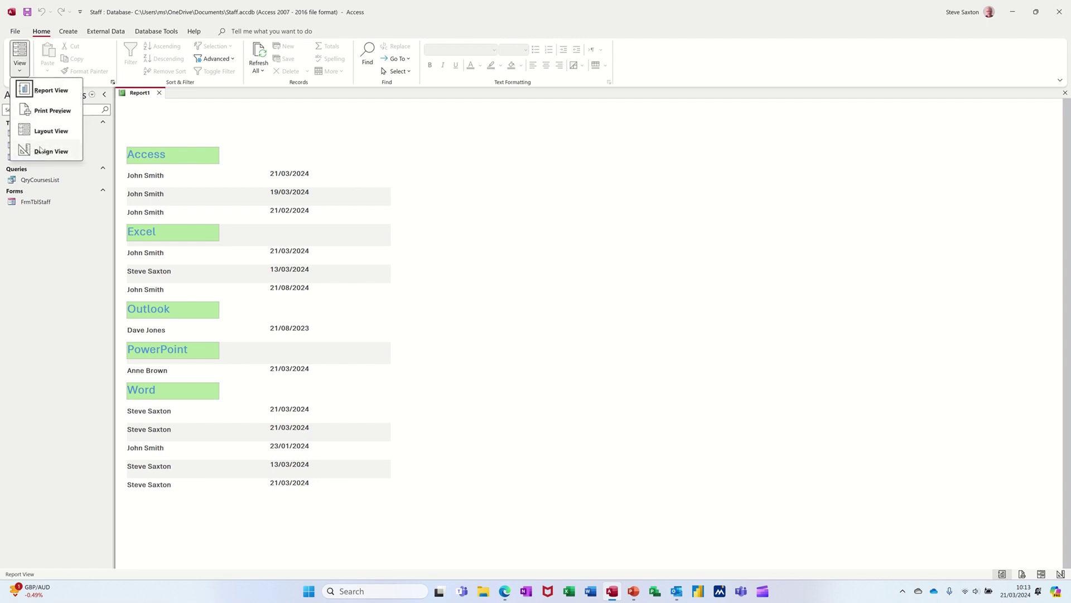
click(40, 150)
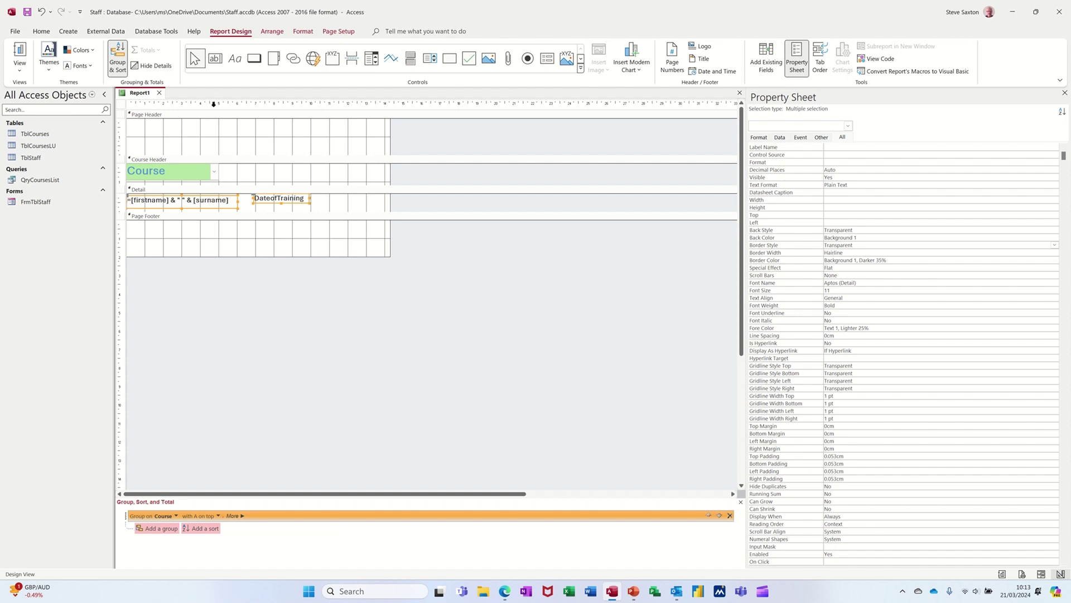
- Add a 'Course Listings' title label in the Page Header
click(234, 61)
drag(134, 125, 323, 149)
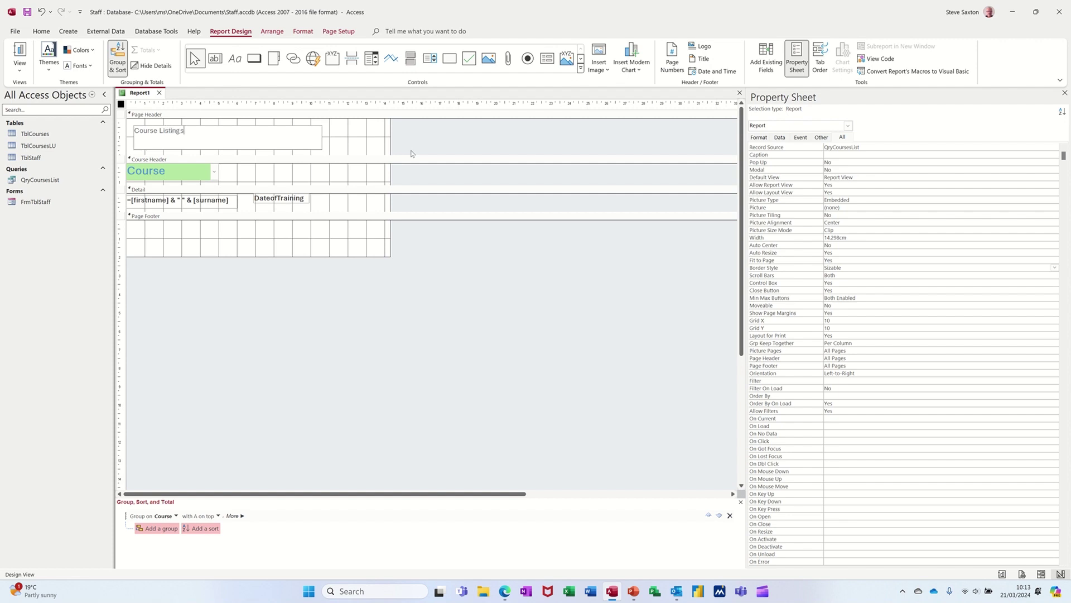
click(343, 148)
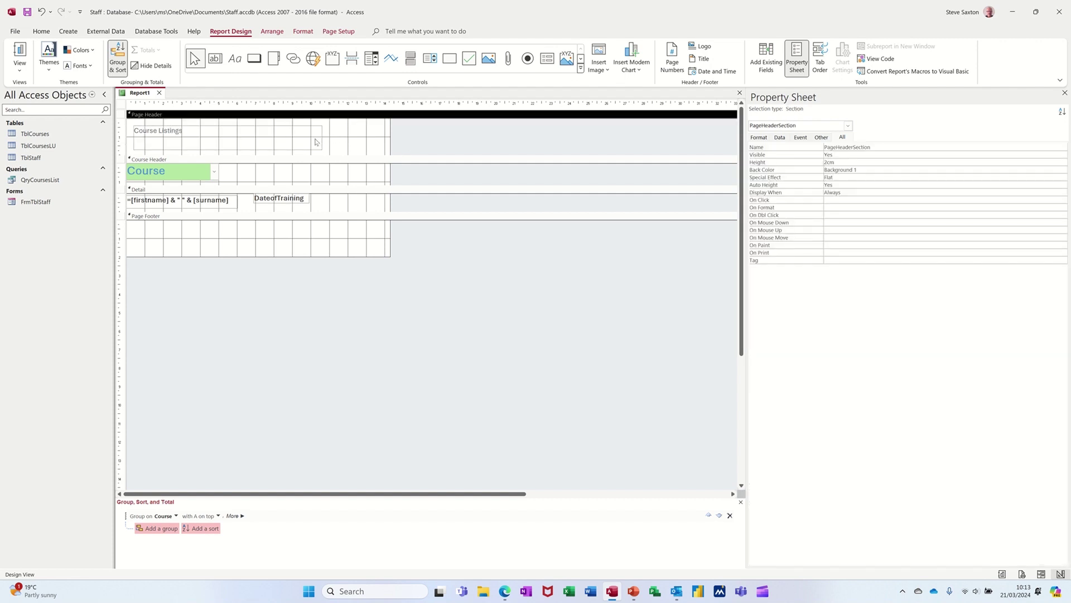
- Make the title 26 pt and centred, and move it up within the Page Header
click(315, 139)
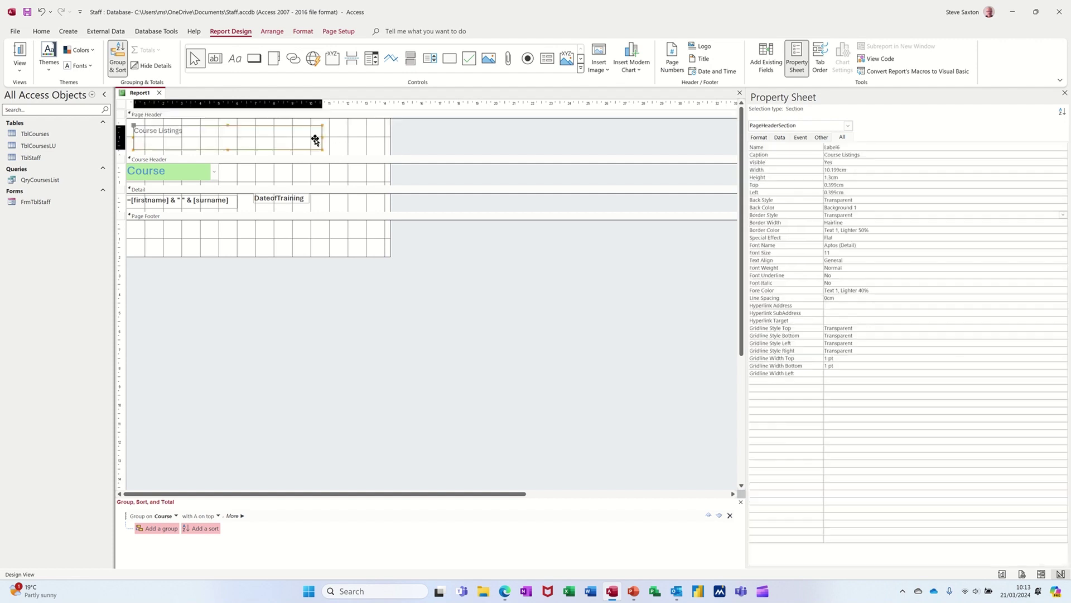
click(301, 32)
click(182, 50)
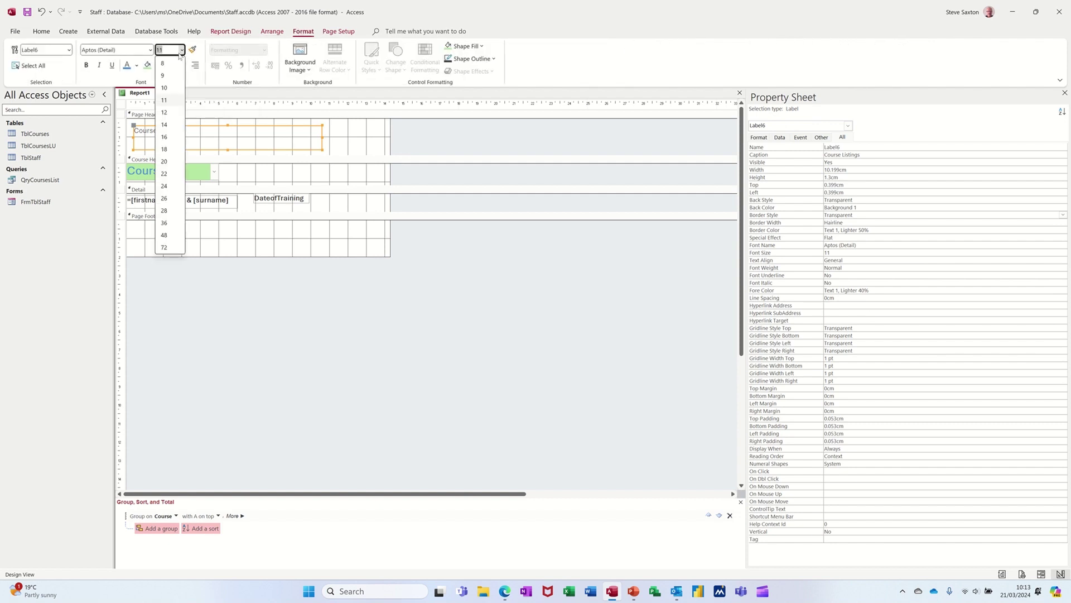
click(166, 199)
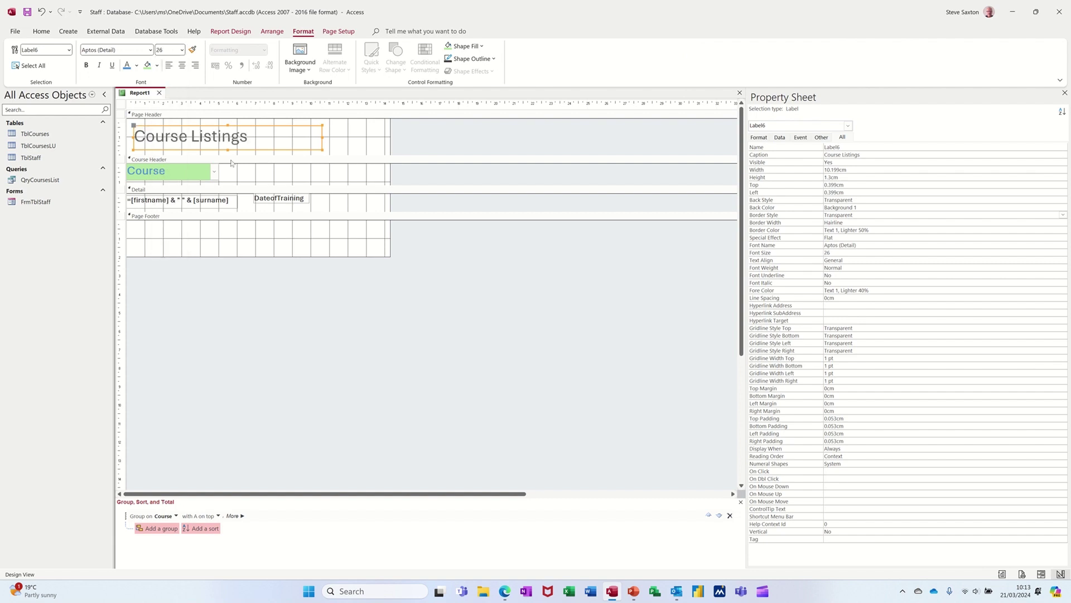
click(182, 66)
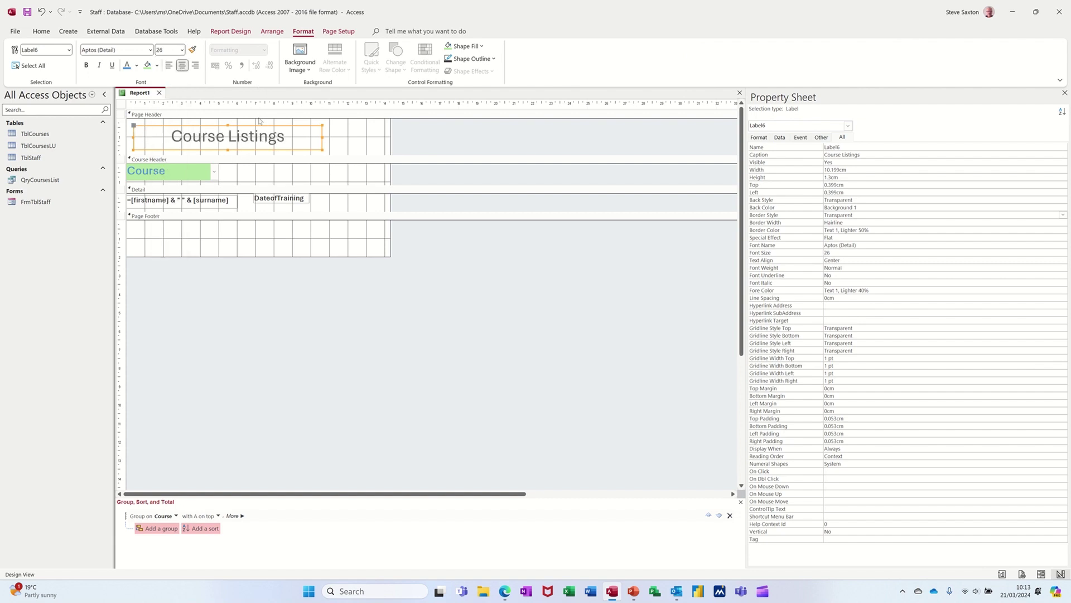
mouse_move(296, 127)
mouse_down()
mouse_move(326, 127)
mouse_move(286, 115)
mouse_up()
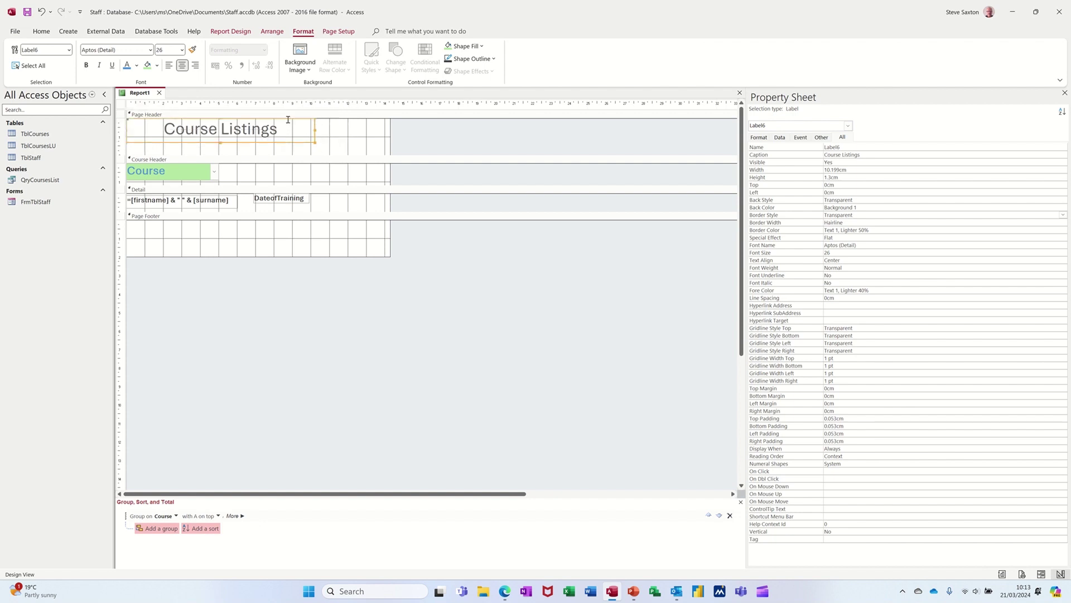
click(337, 147)
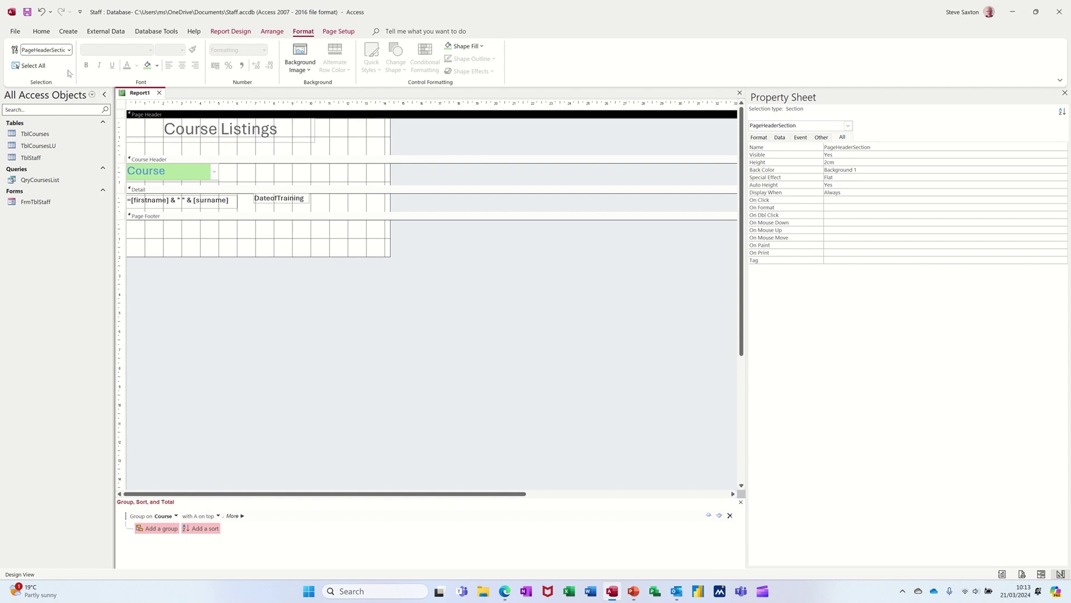
click(232, 32)
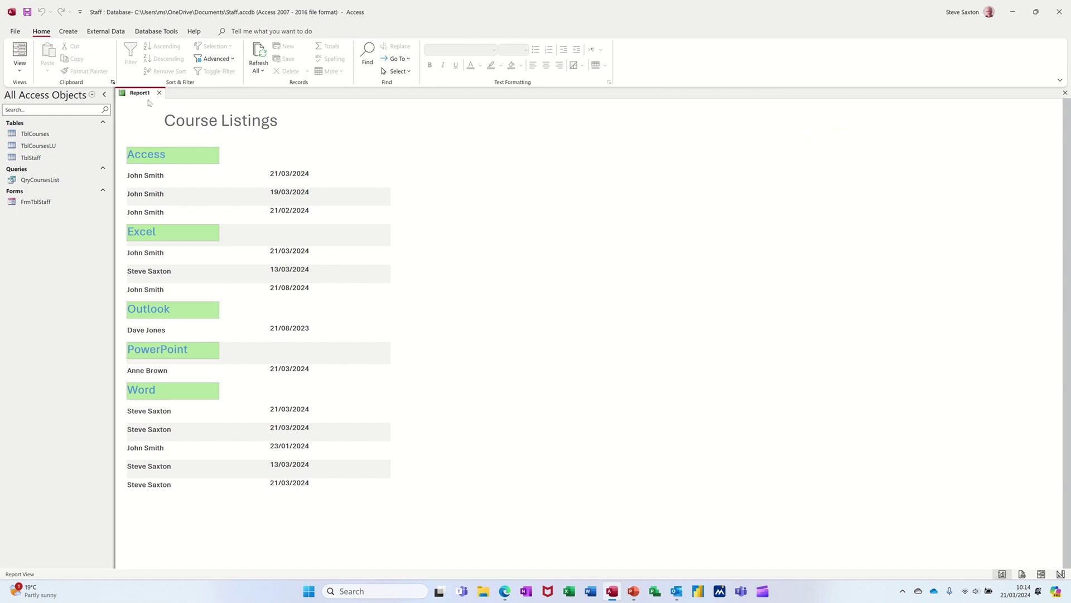
- In Design View, left-align the Course Listings title text
click(20, 70)
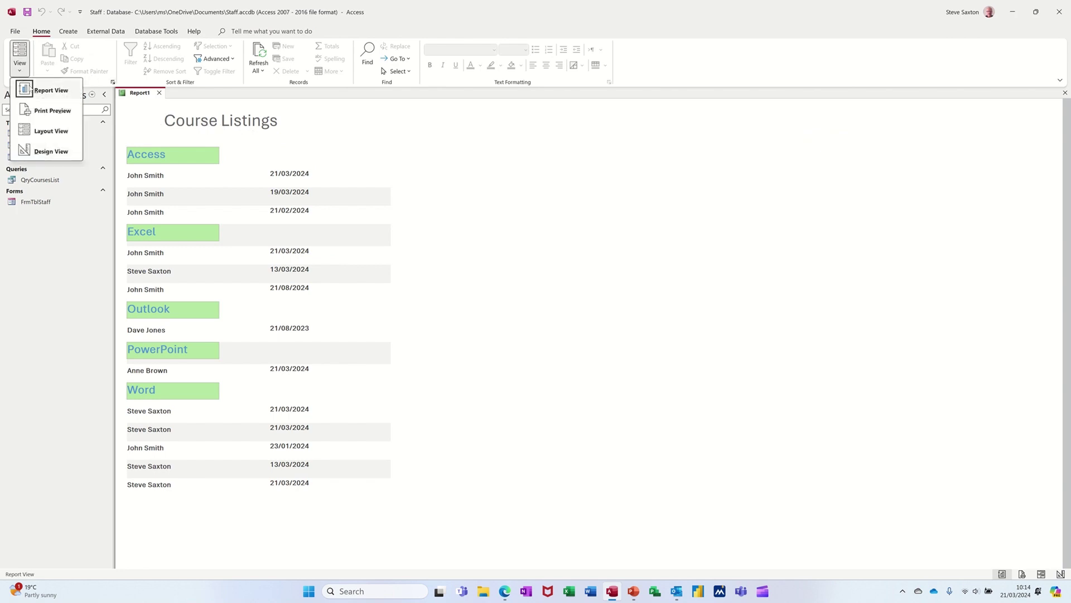
click(47, 151)
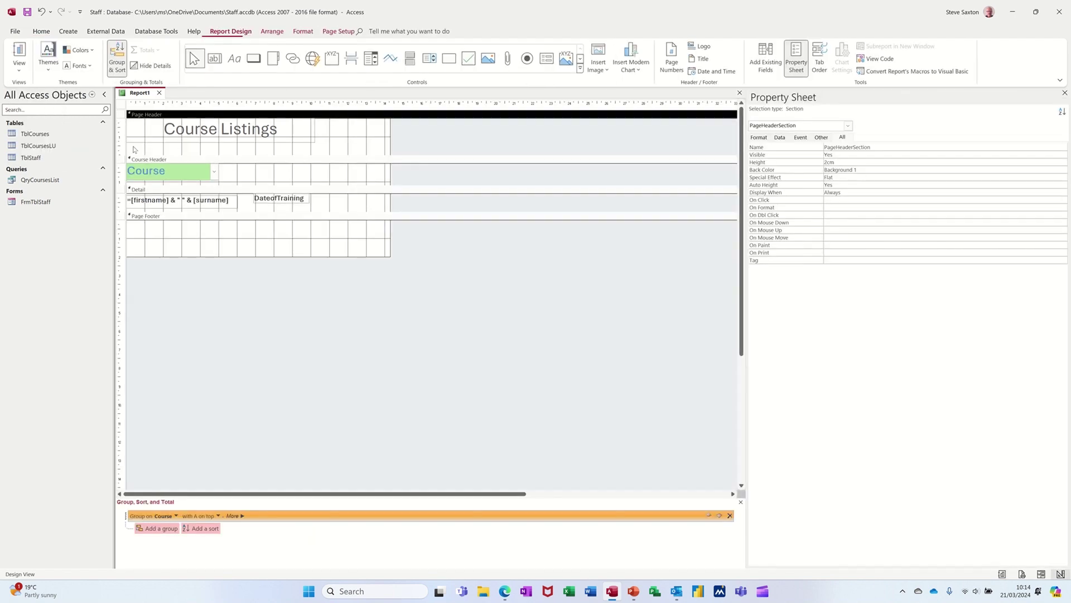
click(222, 135)
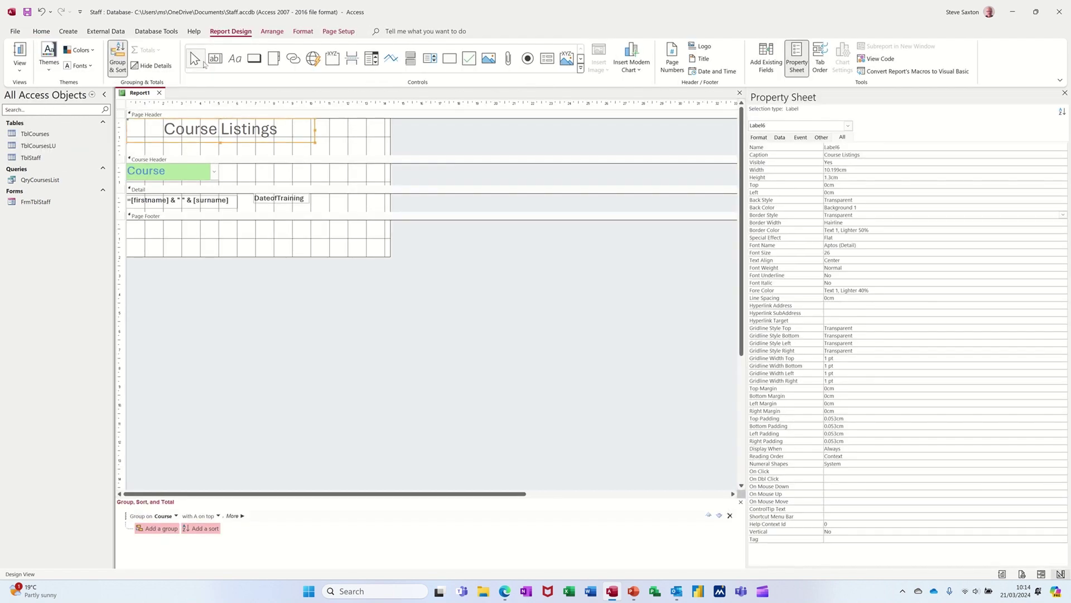
click(303, 31)
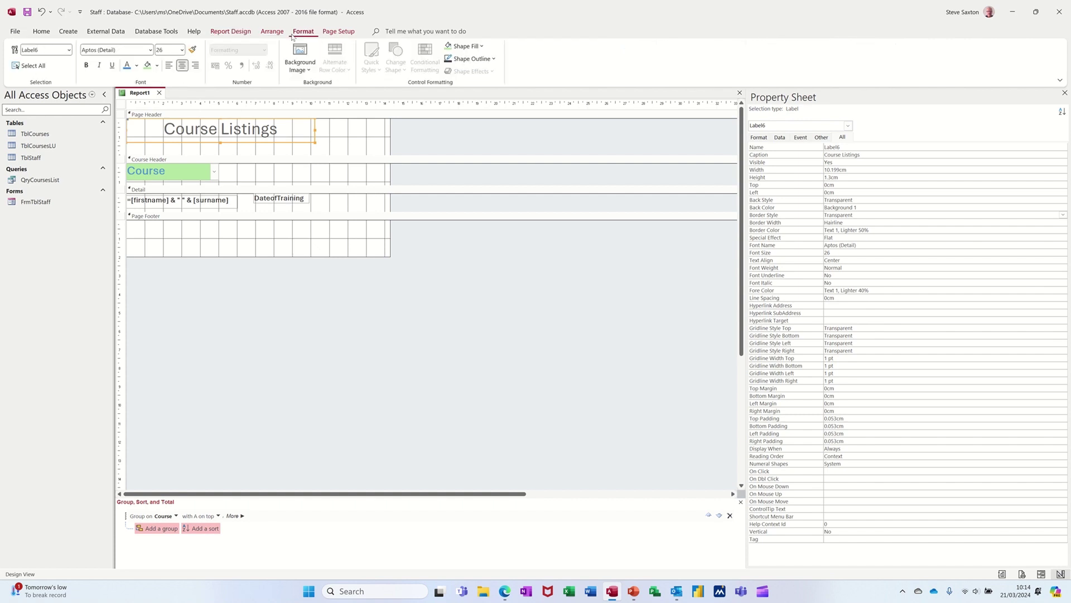
click(168, 66)
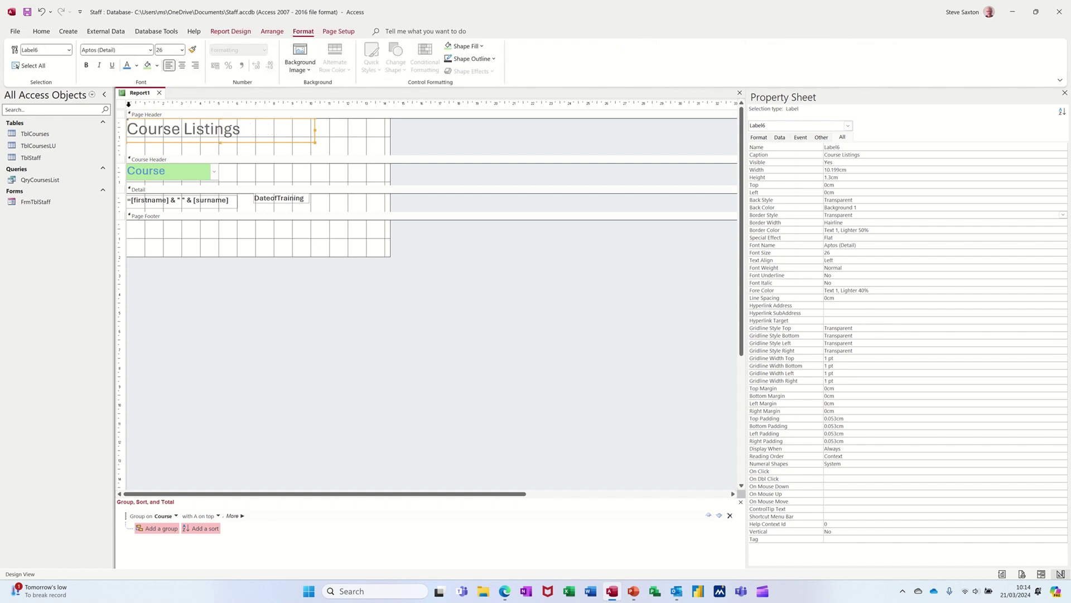
- Save the report as RptCourseListings, close the design, and reopen it from the navigation pane
click(27, 12)
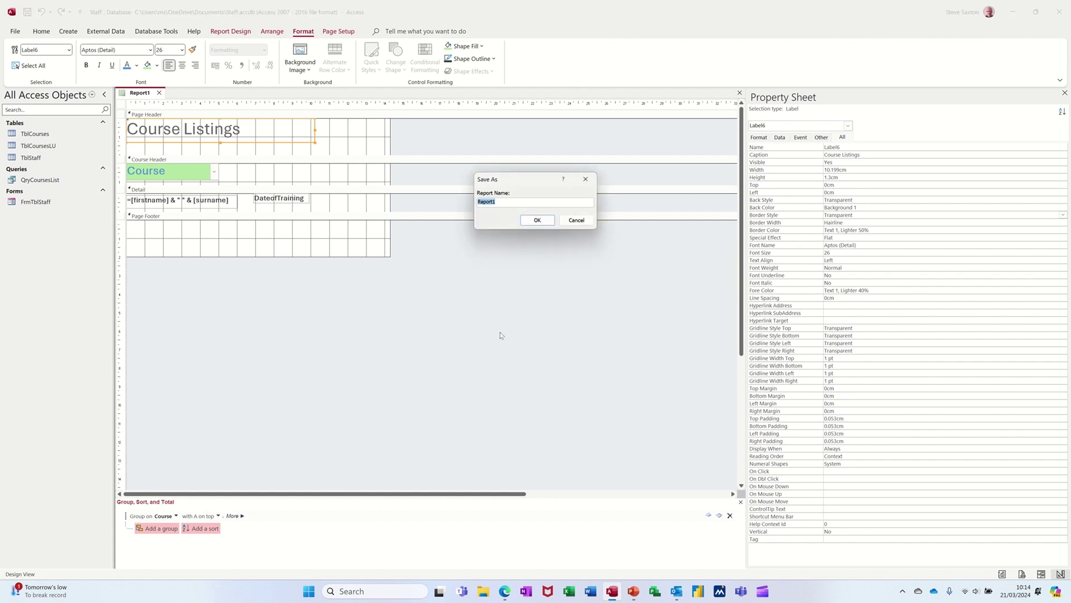
text(RptCourseListings)
click(538, 221)
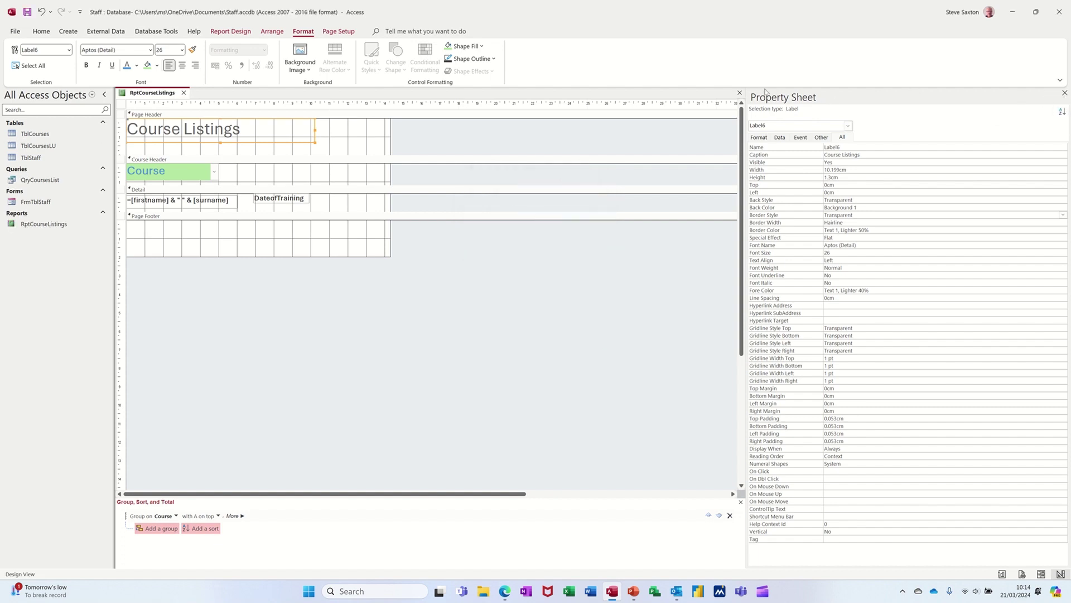
click(740, 93)
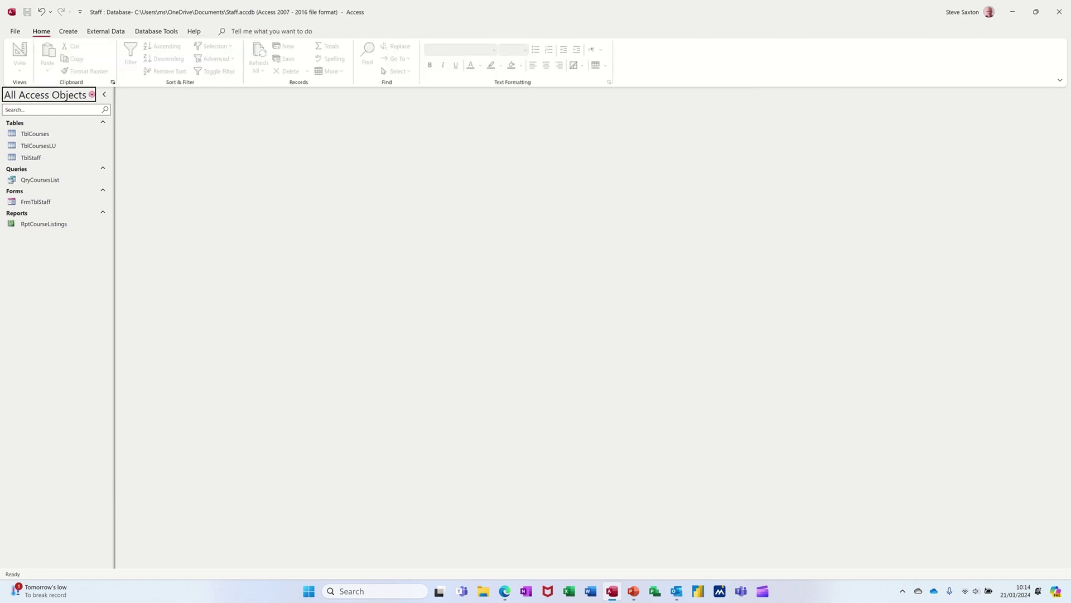
double_click(44, 226)
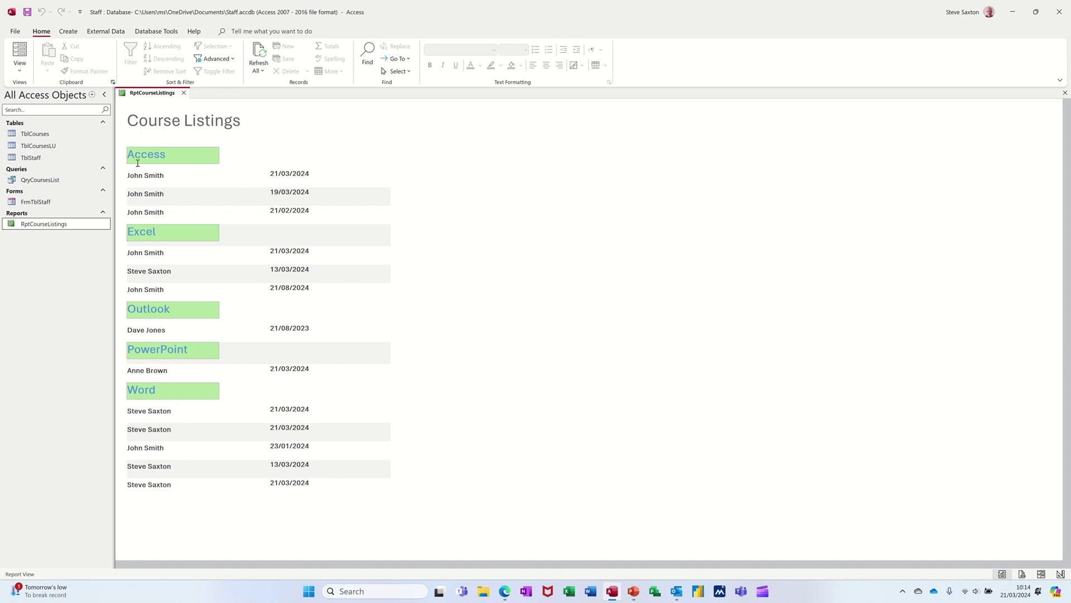
- Close the report, open the FrmTblStaff form and move to the second staff record
click(184, 93)
double_click(66, 202)
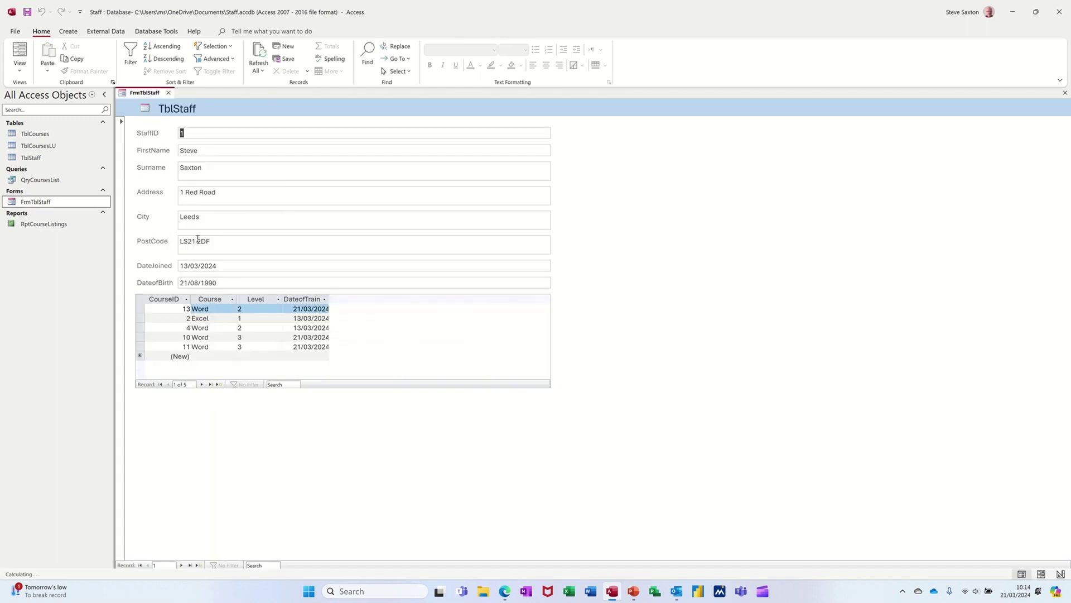
click(181, 565)
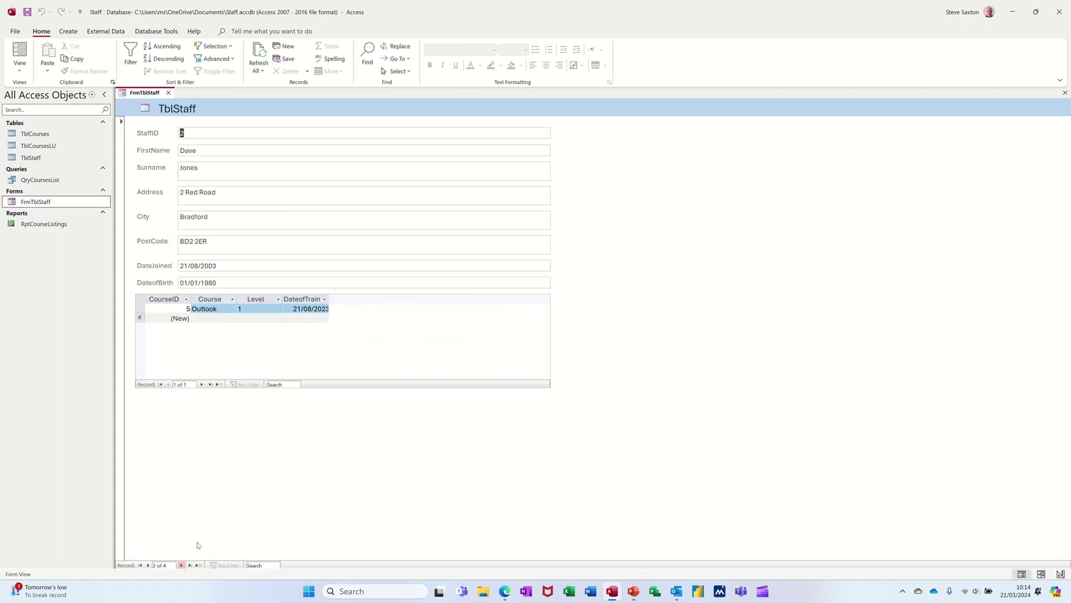
- Add a new course row: Access, level 1, training date 21/03/2024
click(201, 315)
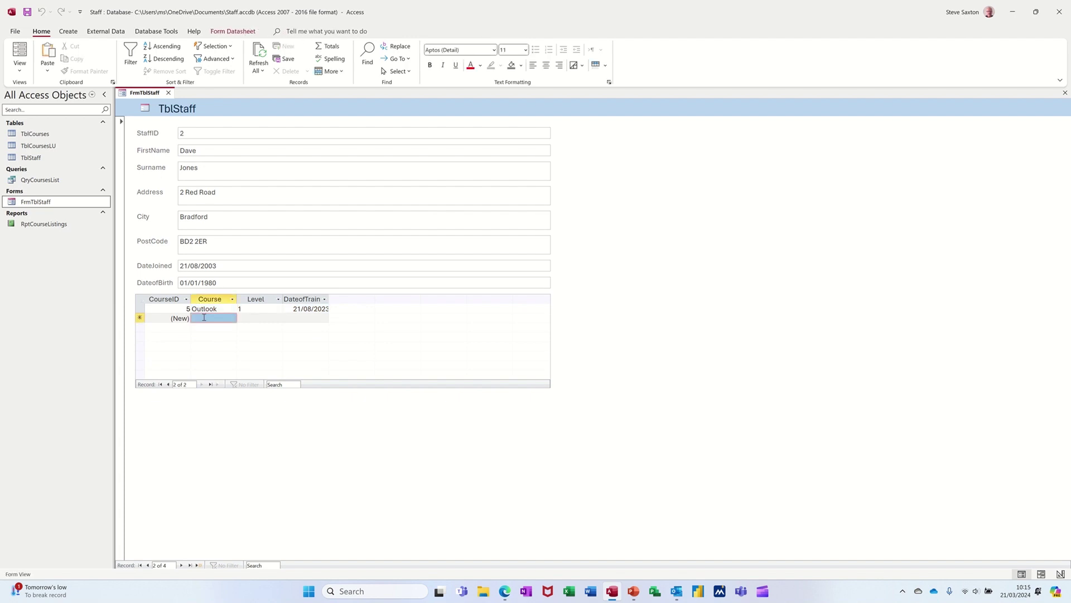
text(access)
click(259, 318)
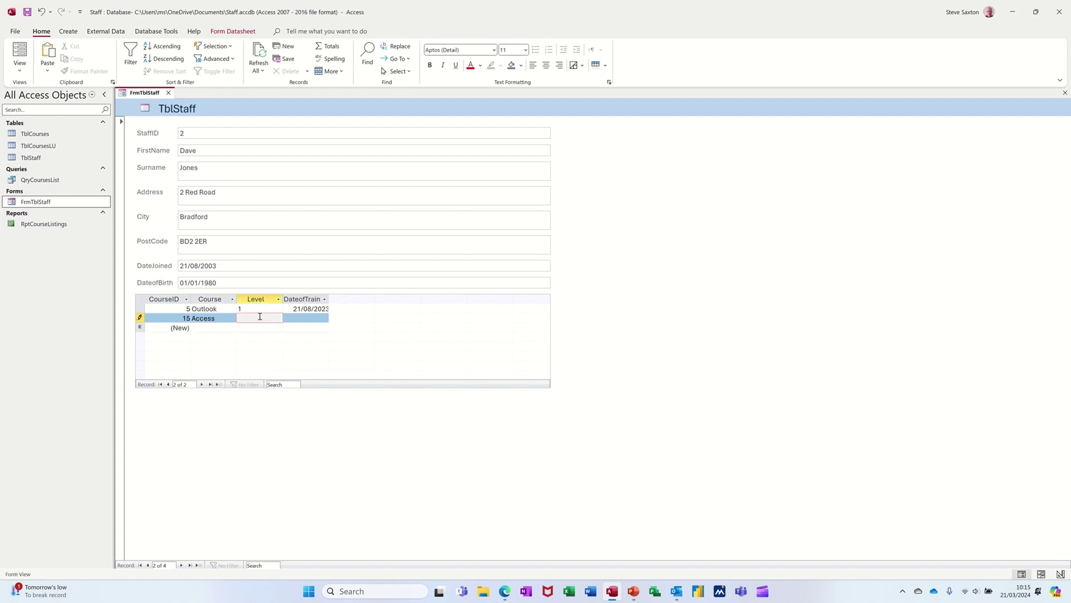
text(1)
key(Tab)
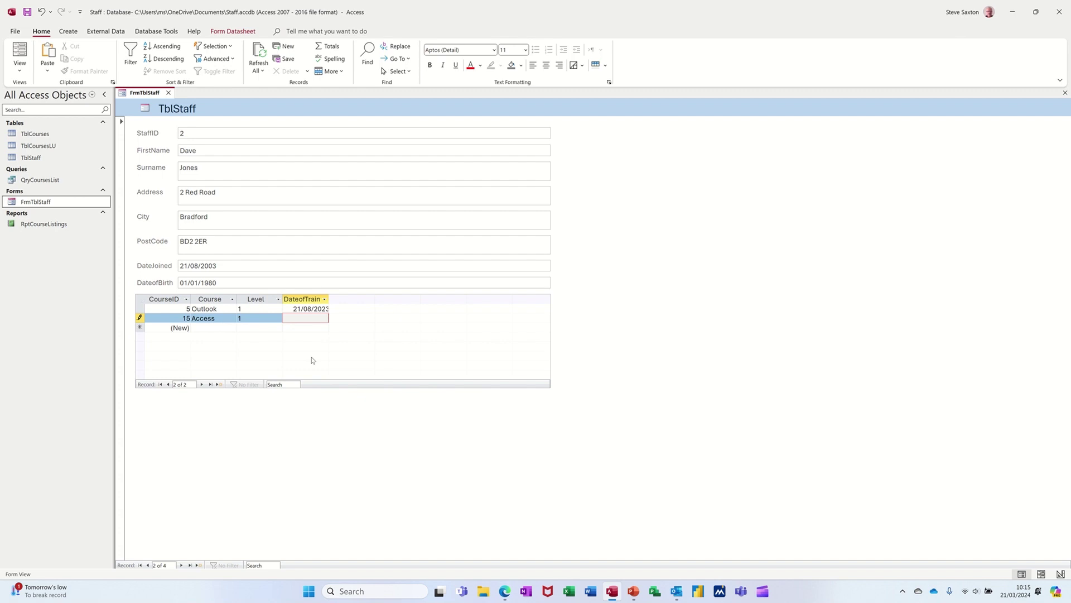
key(ctrl+semicolon)
key(Tab)
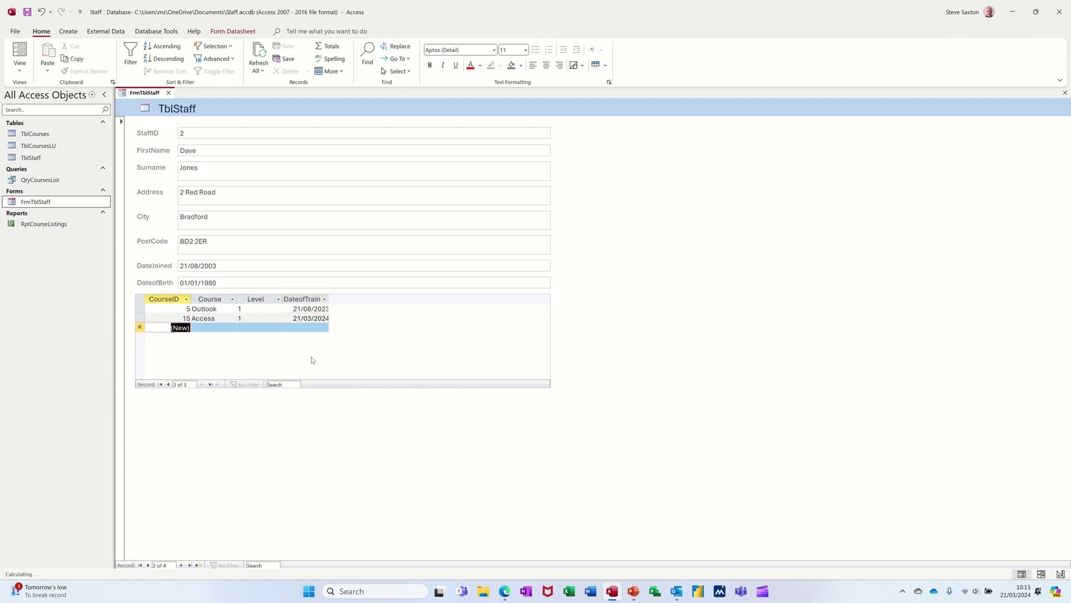
double_click(55, 224)
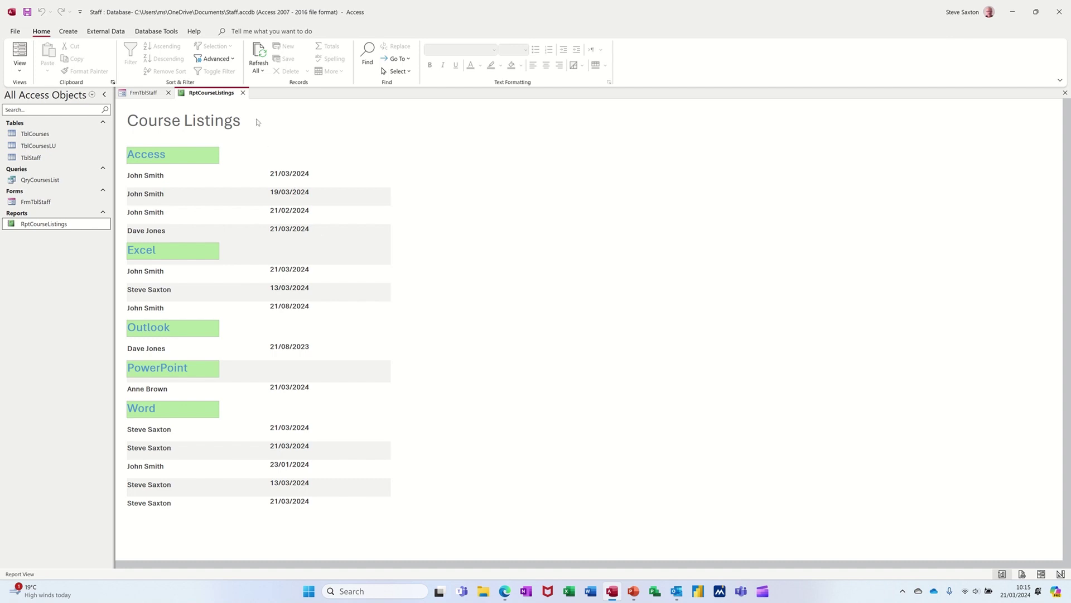
click(244, 93)
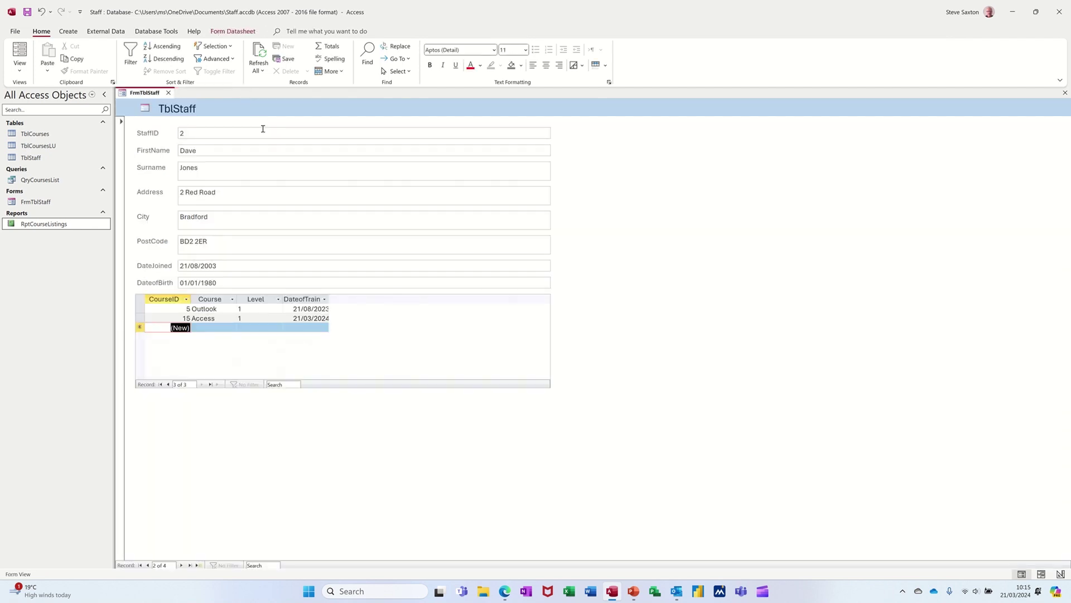